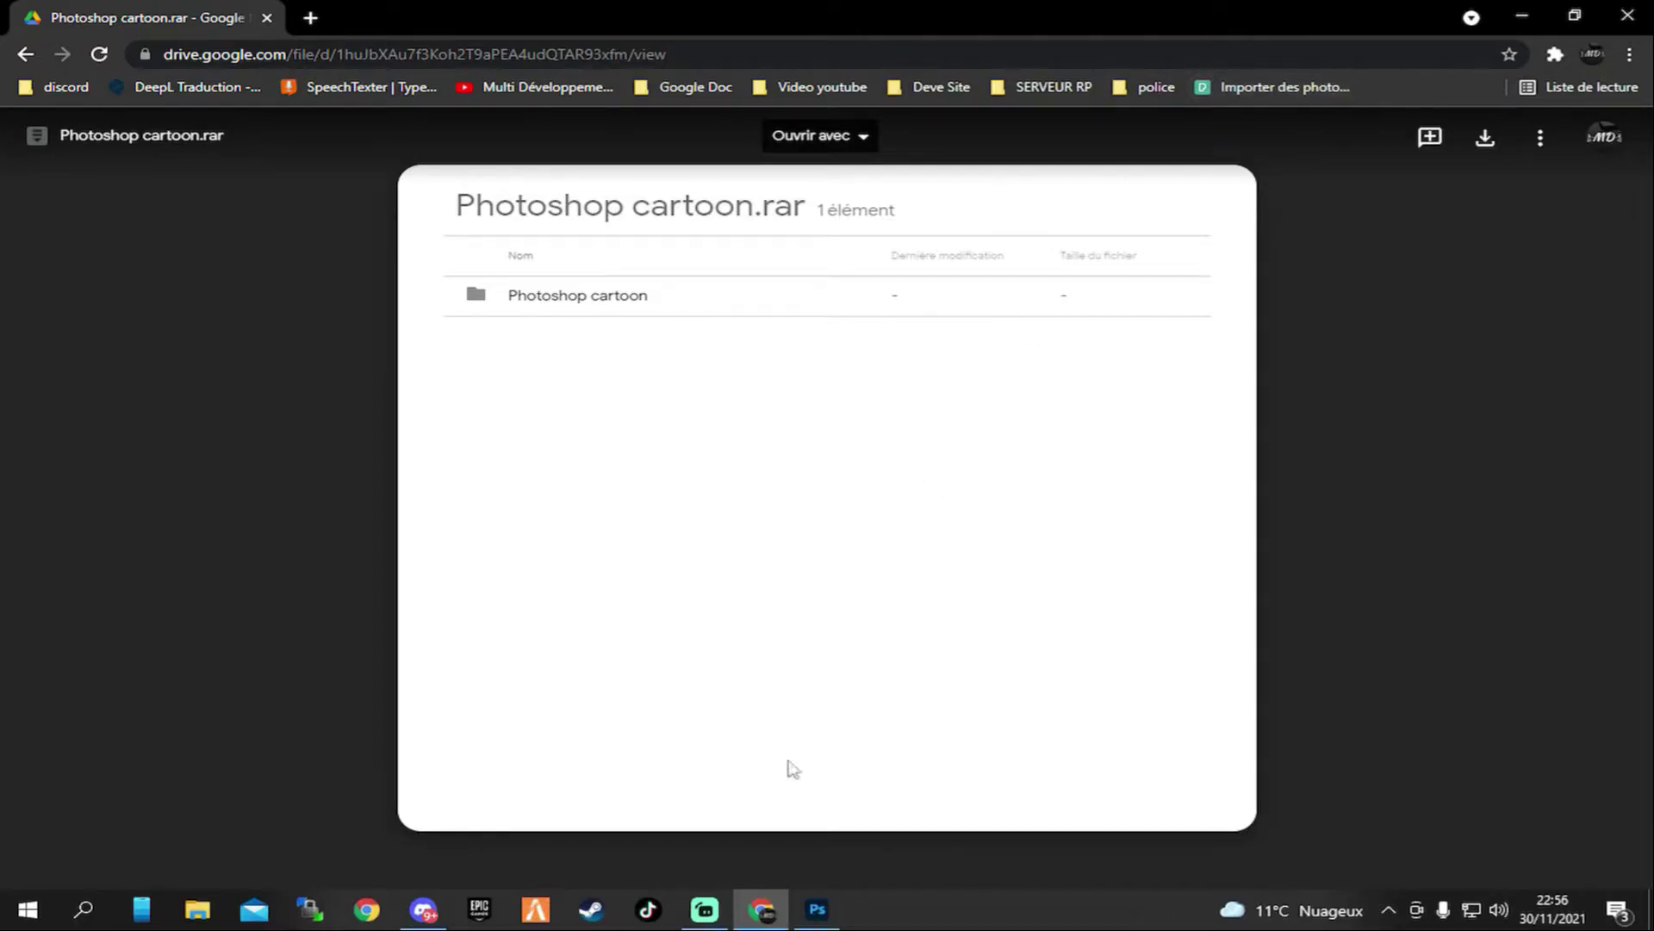
Switch to Photoshop and compare the finished cartoon portrait with the original photo Snapchat-1737631831.jpg.
click(817, 909)
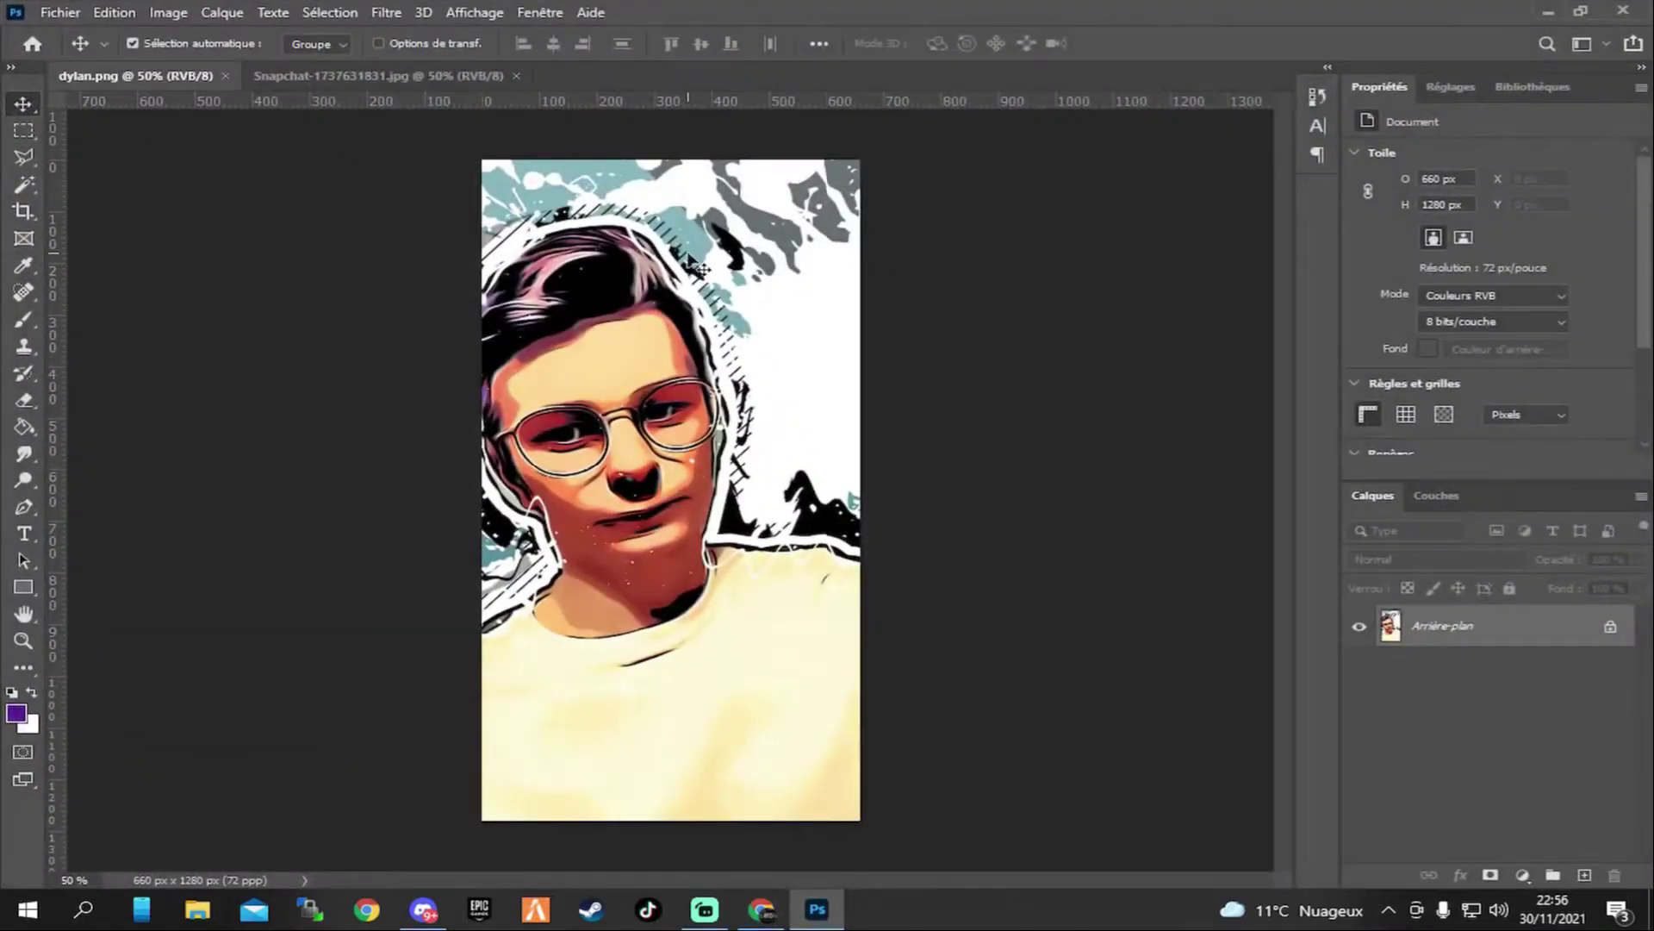
click(415, 77)
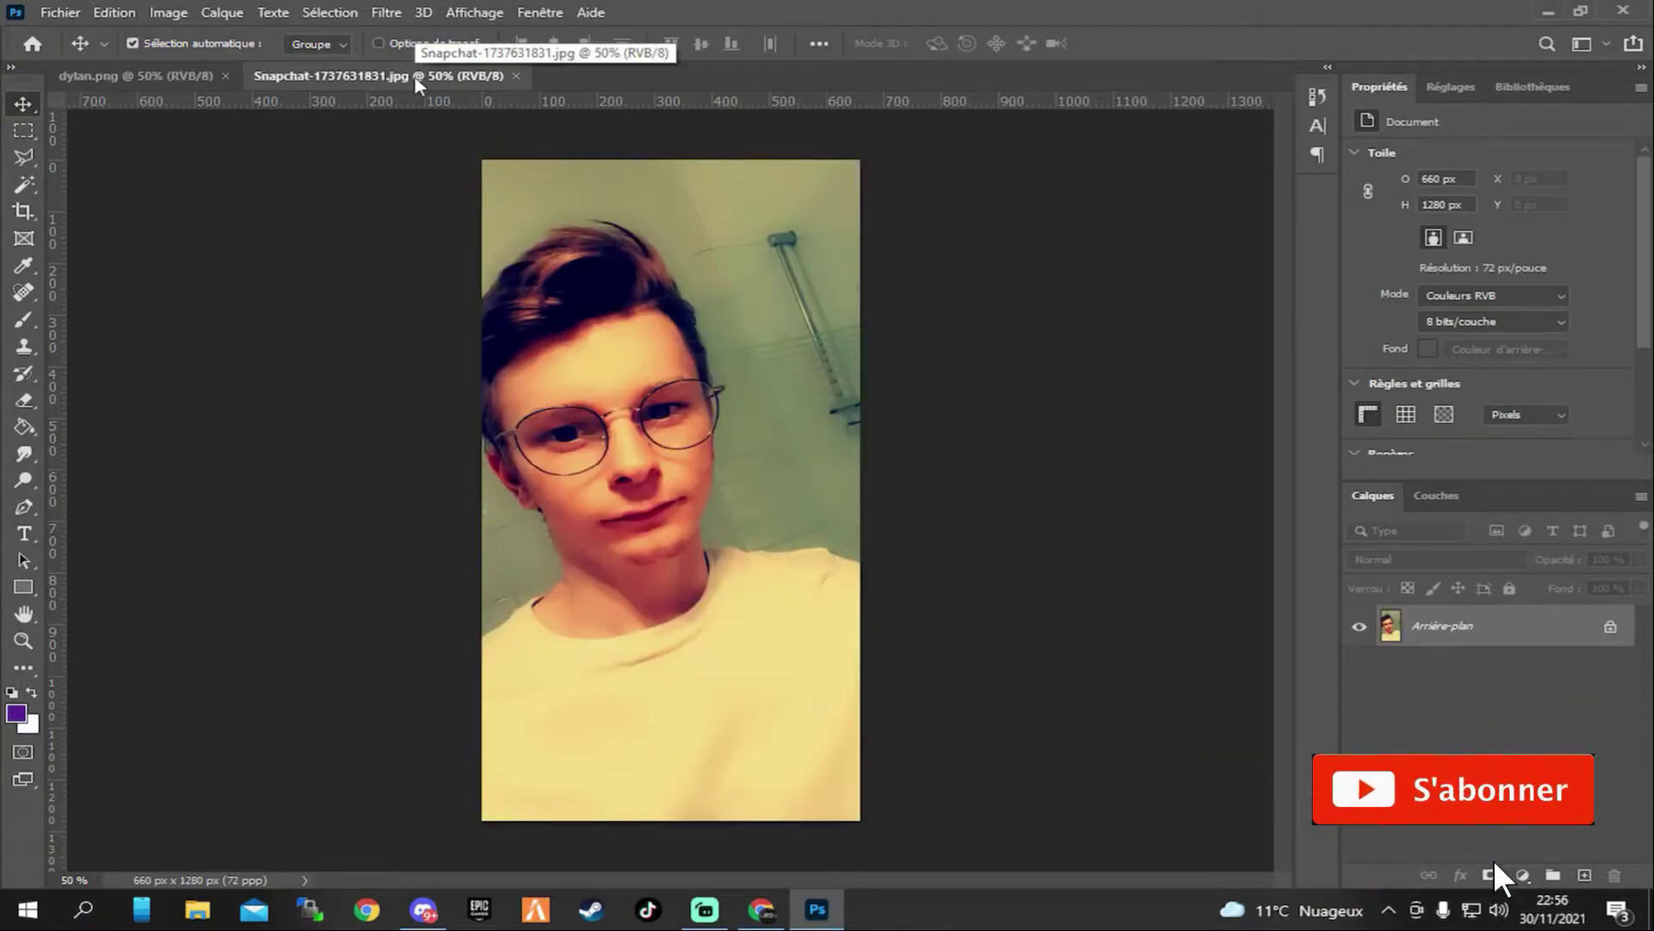
click(198, 75)
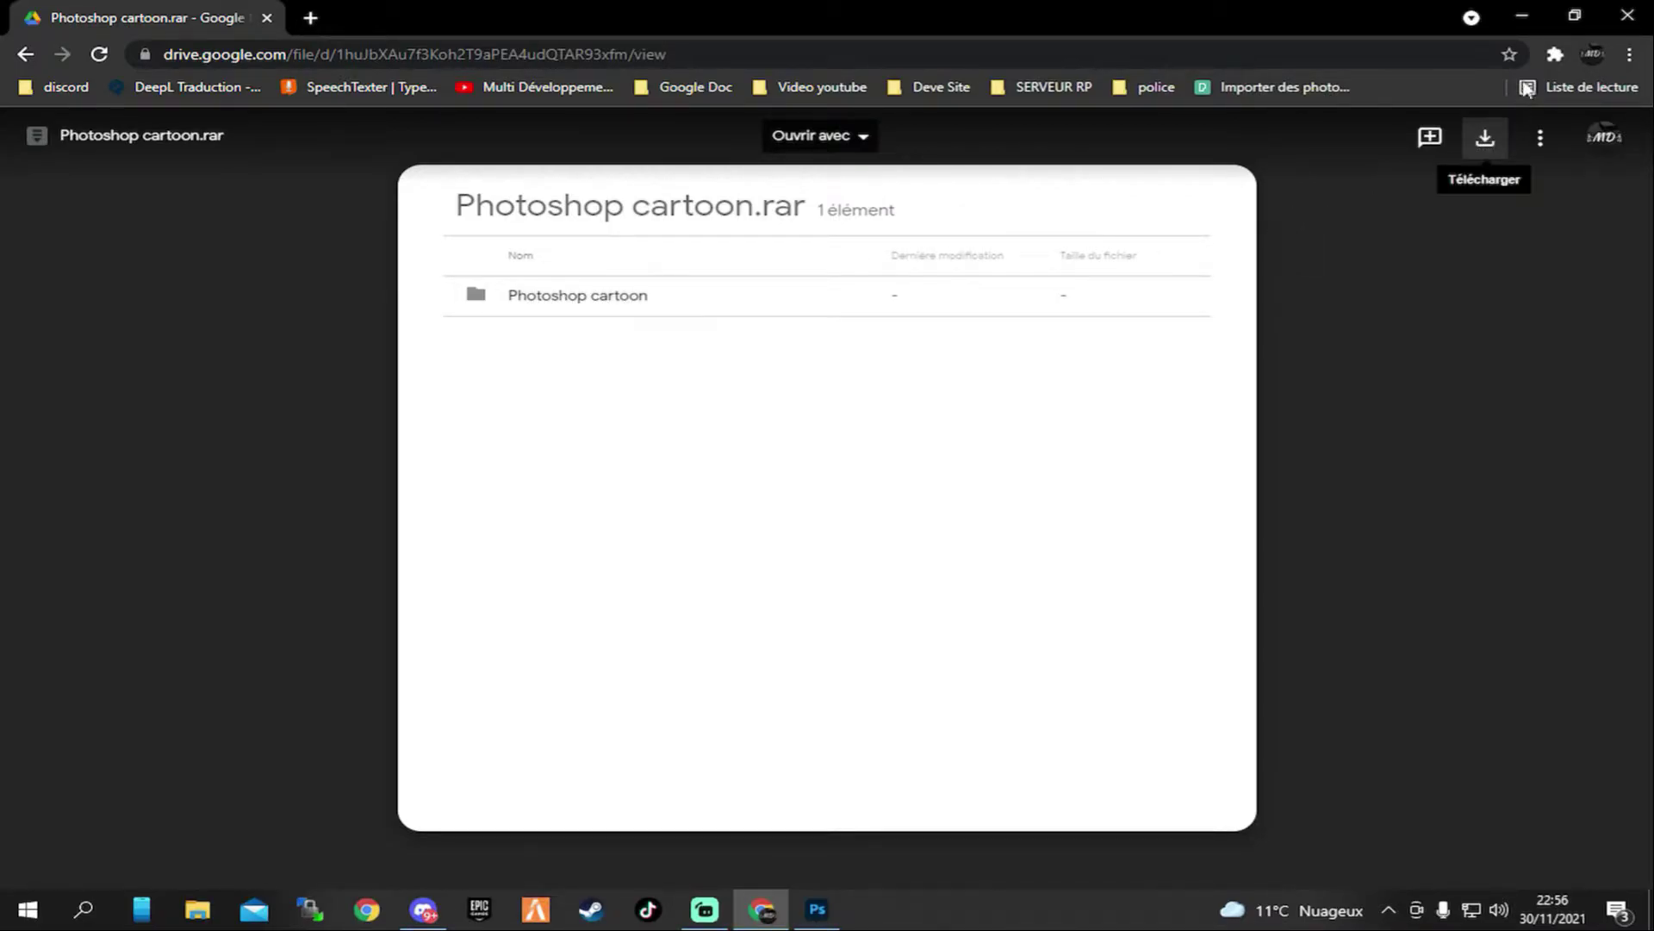
Go to the desktop and open the extracted Photoshop cartoon folder to view its files.
click(1522, 14)
click(1568, 14)
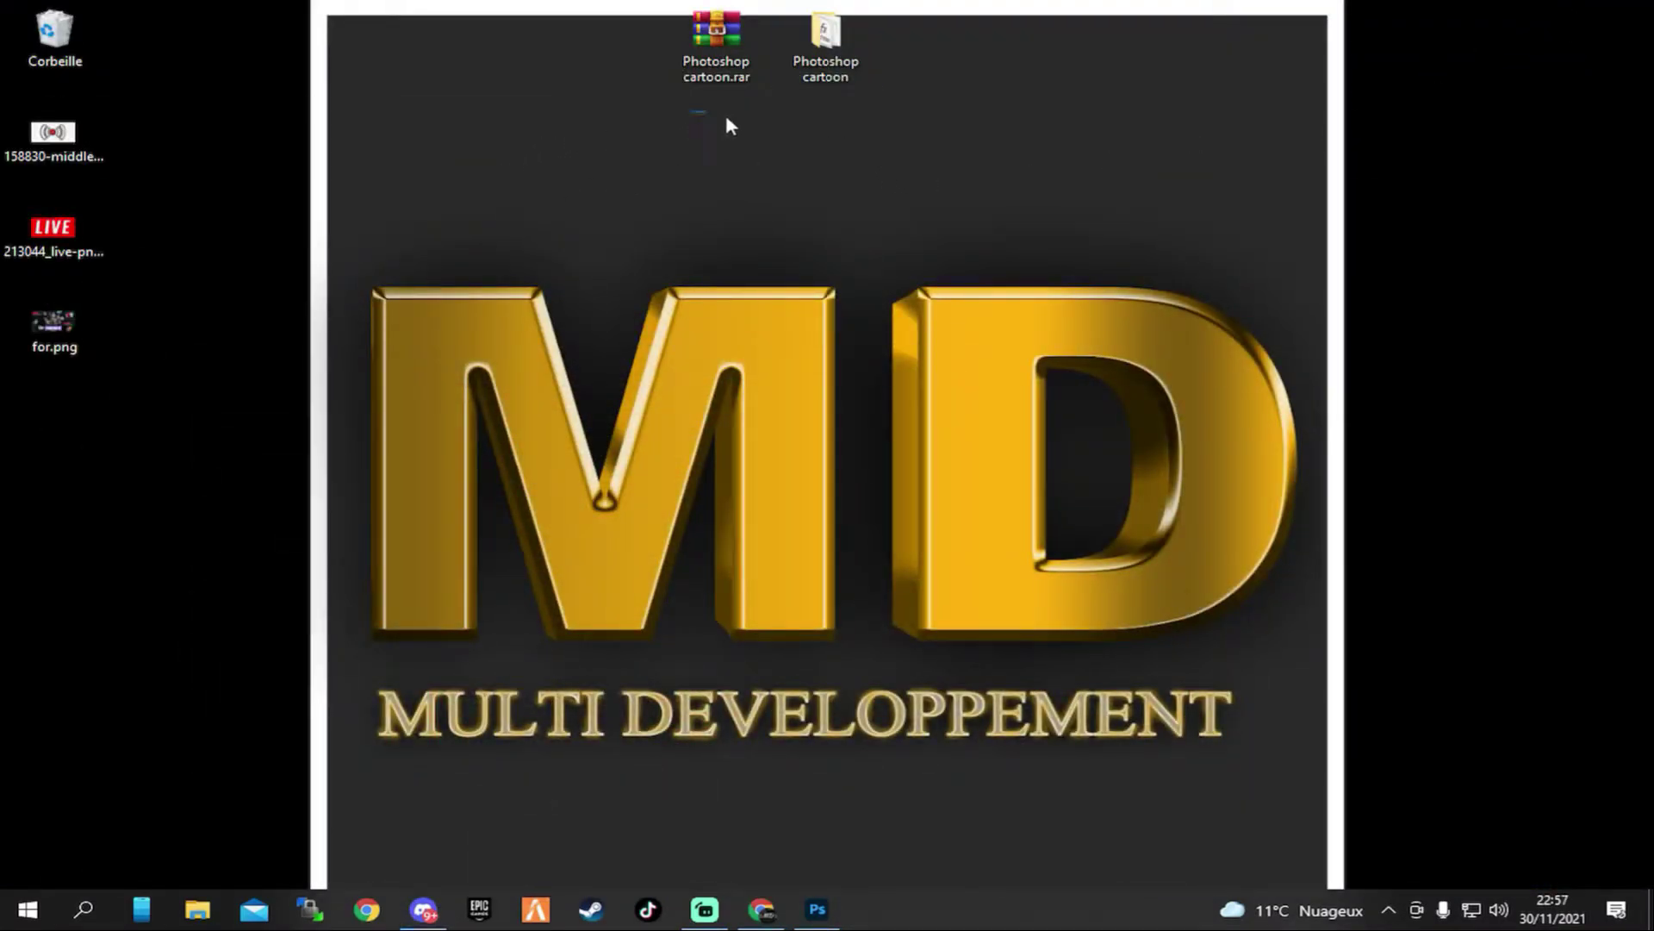
click(823, 78)
double_click(821, 50)
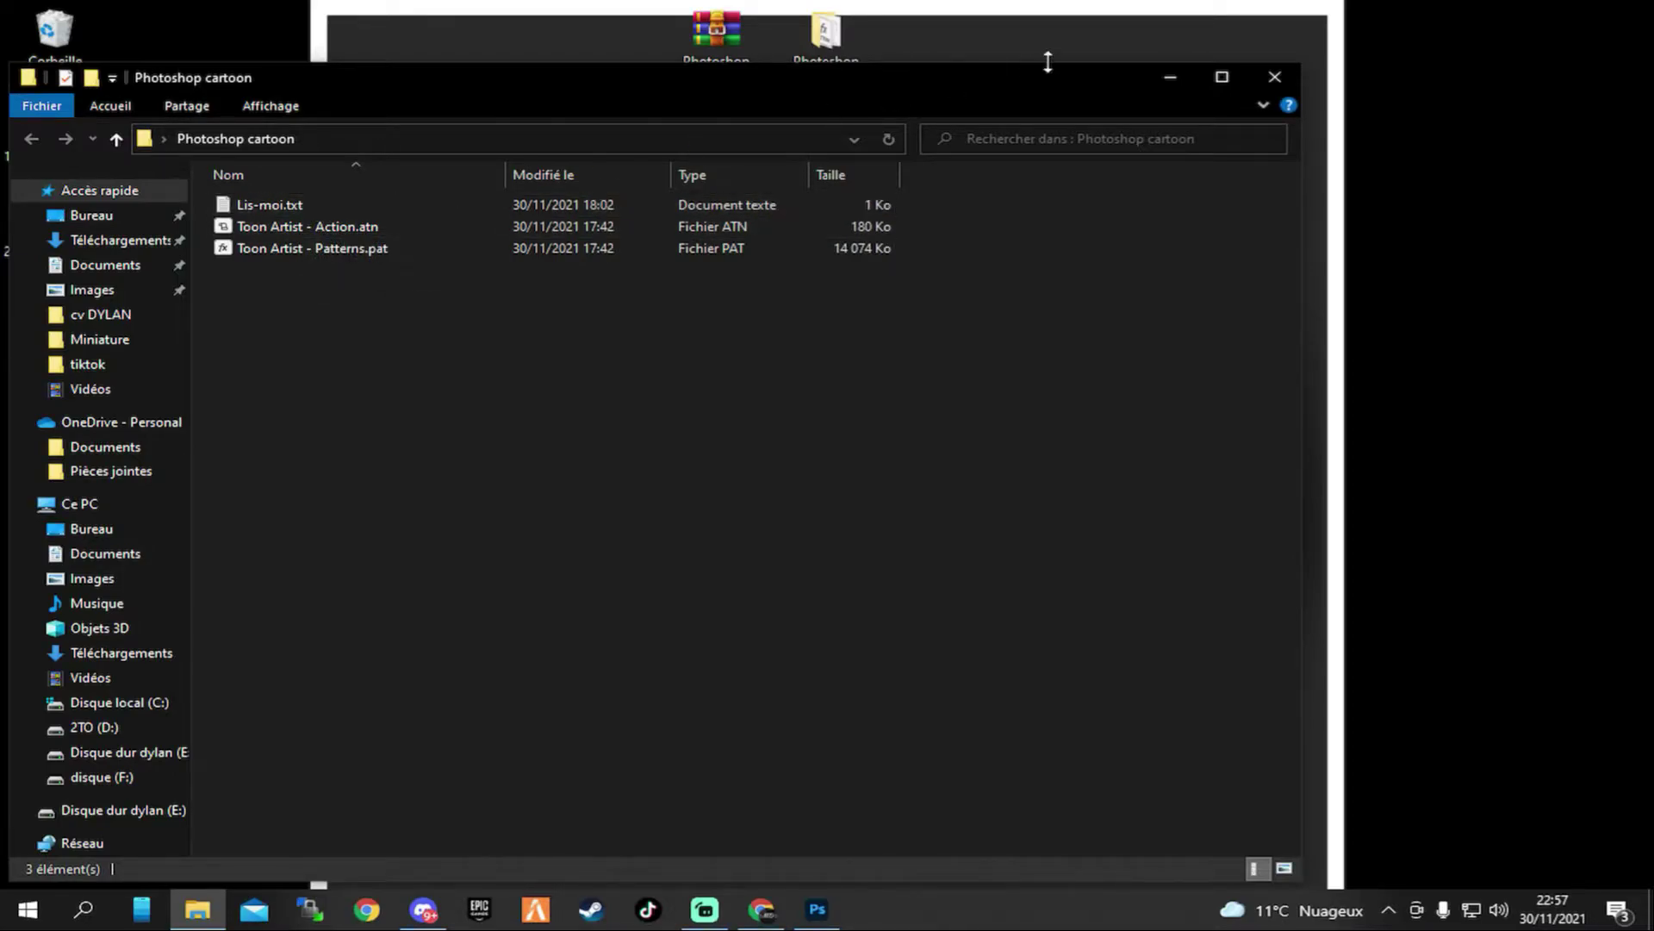
click(823, 910)
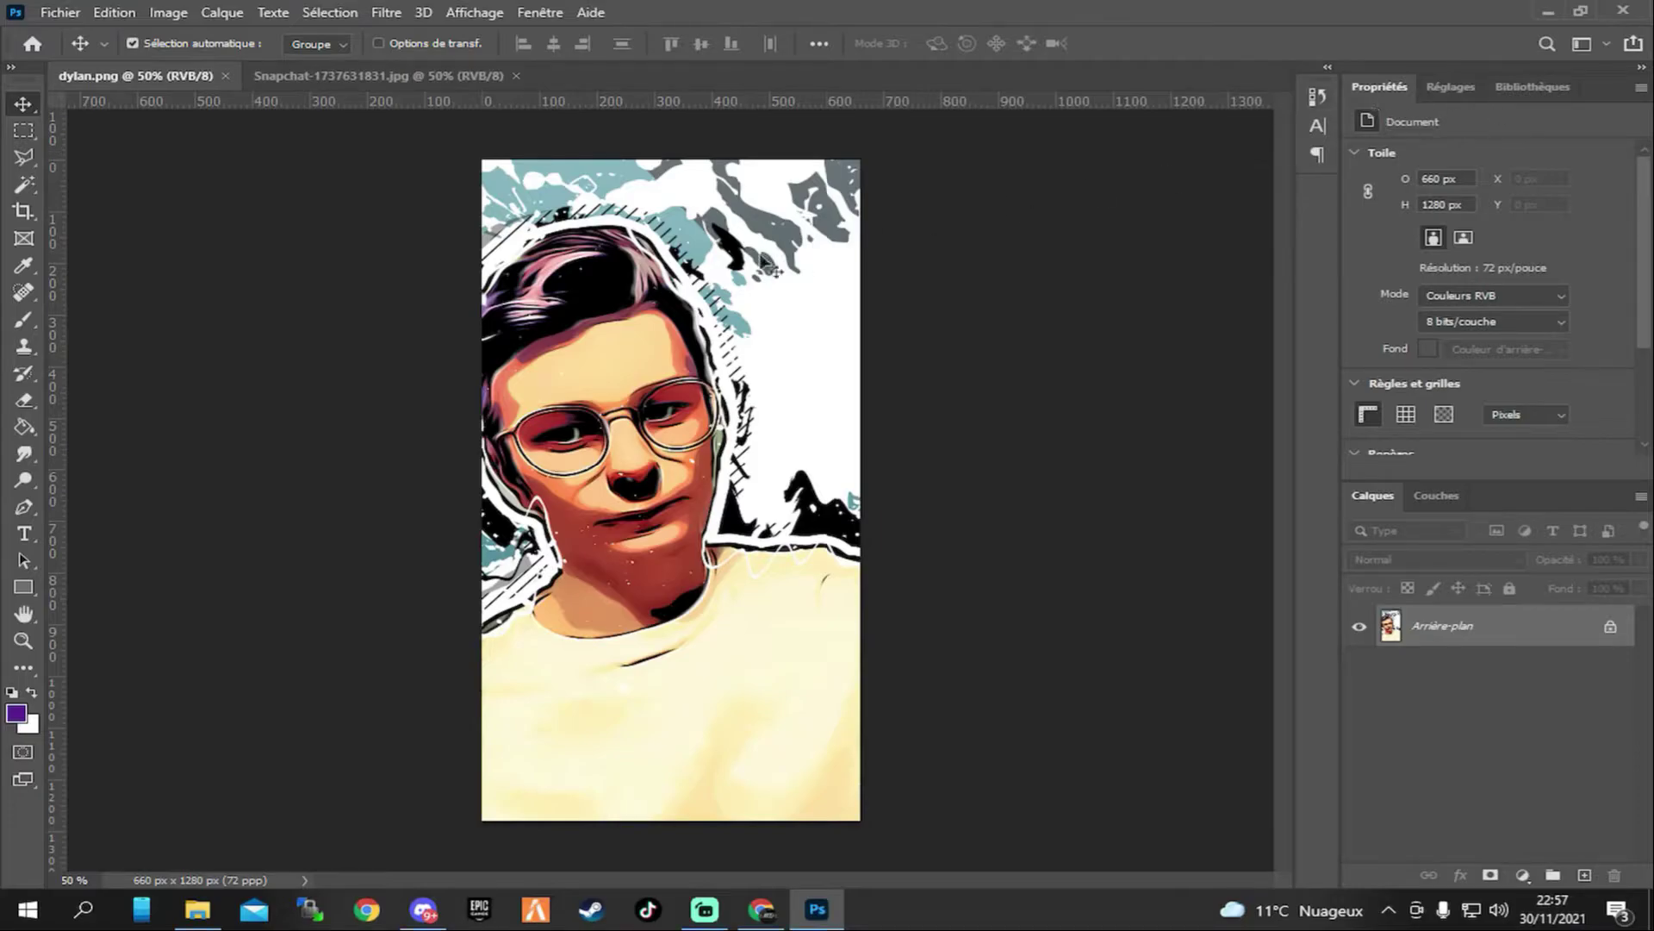
drag(1229, 4, 1219, 40)
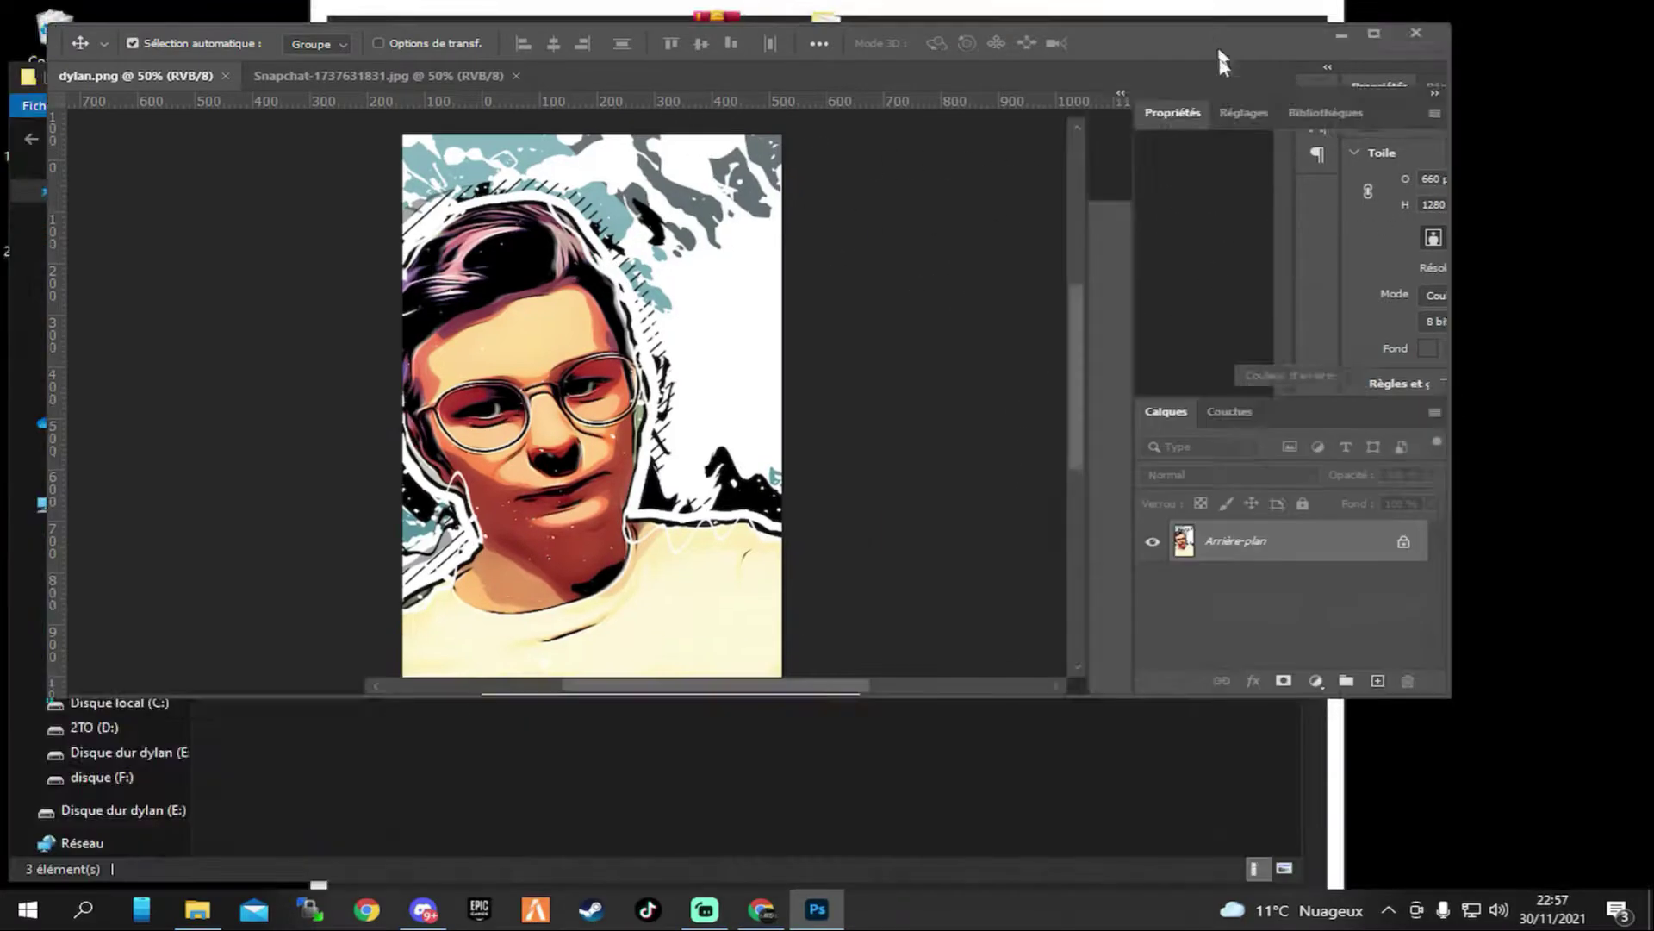
click(1245, 76)
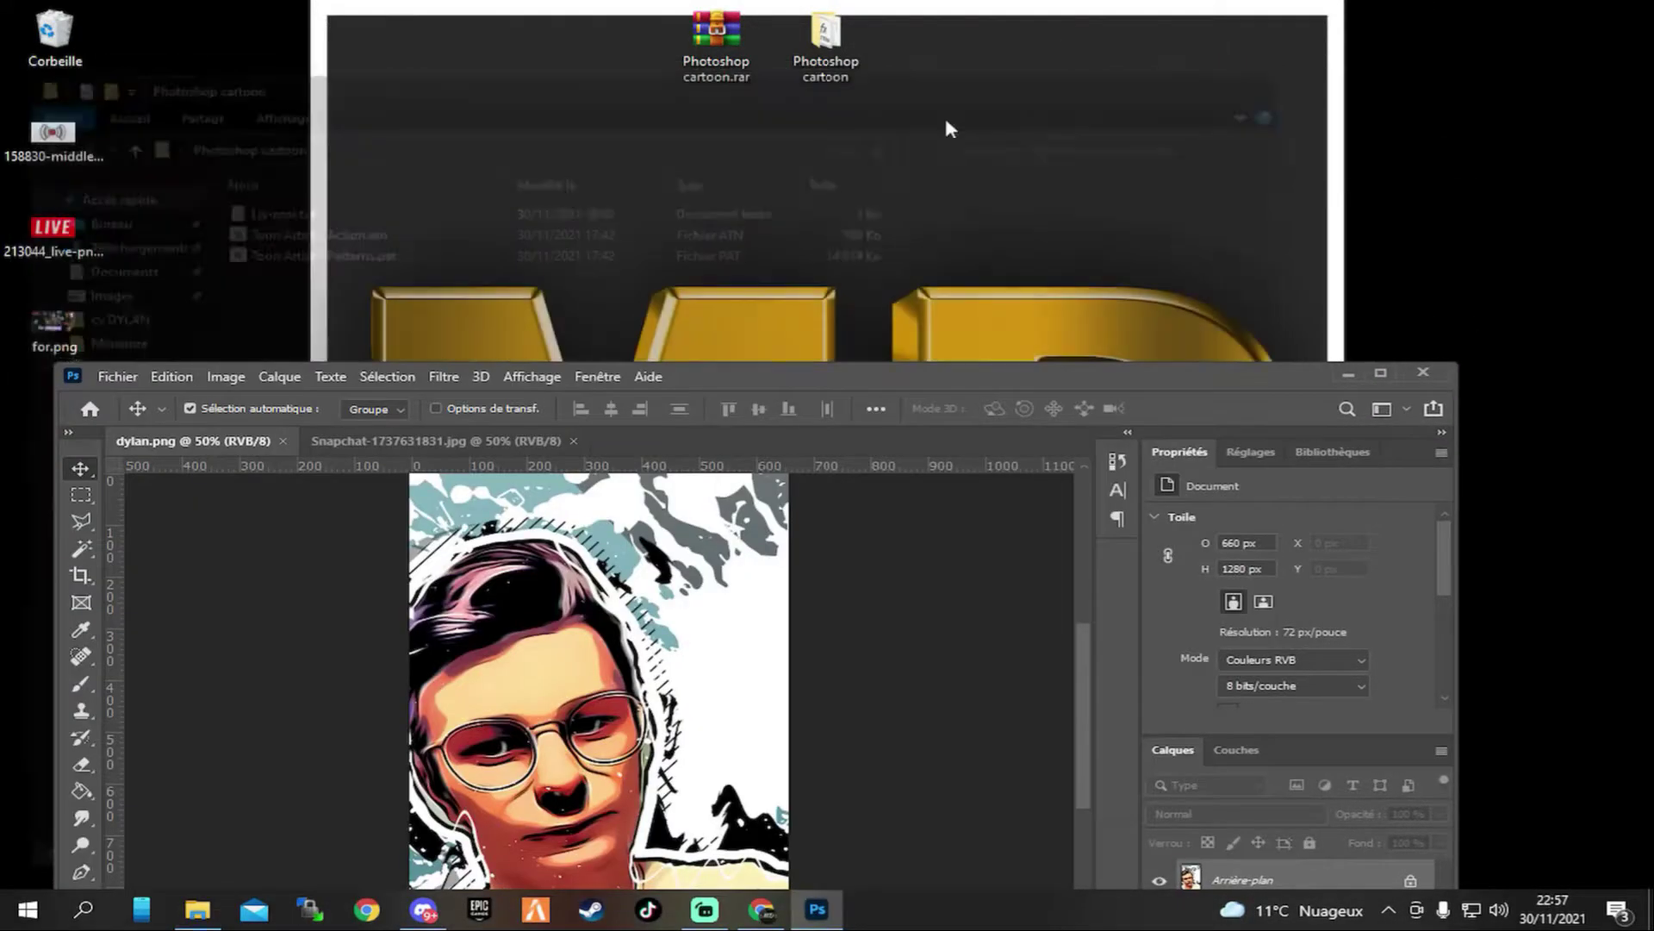
double_click(844, 82)
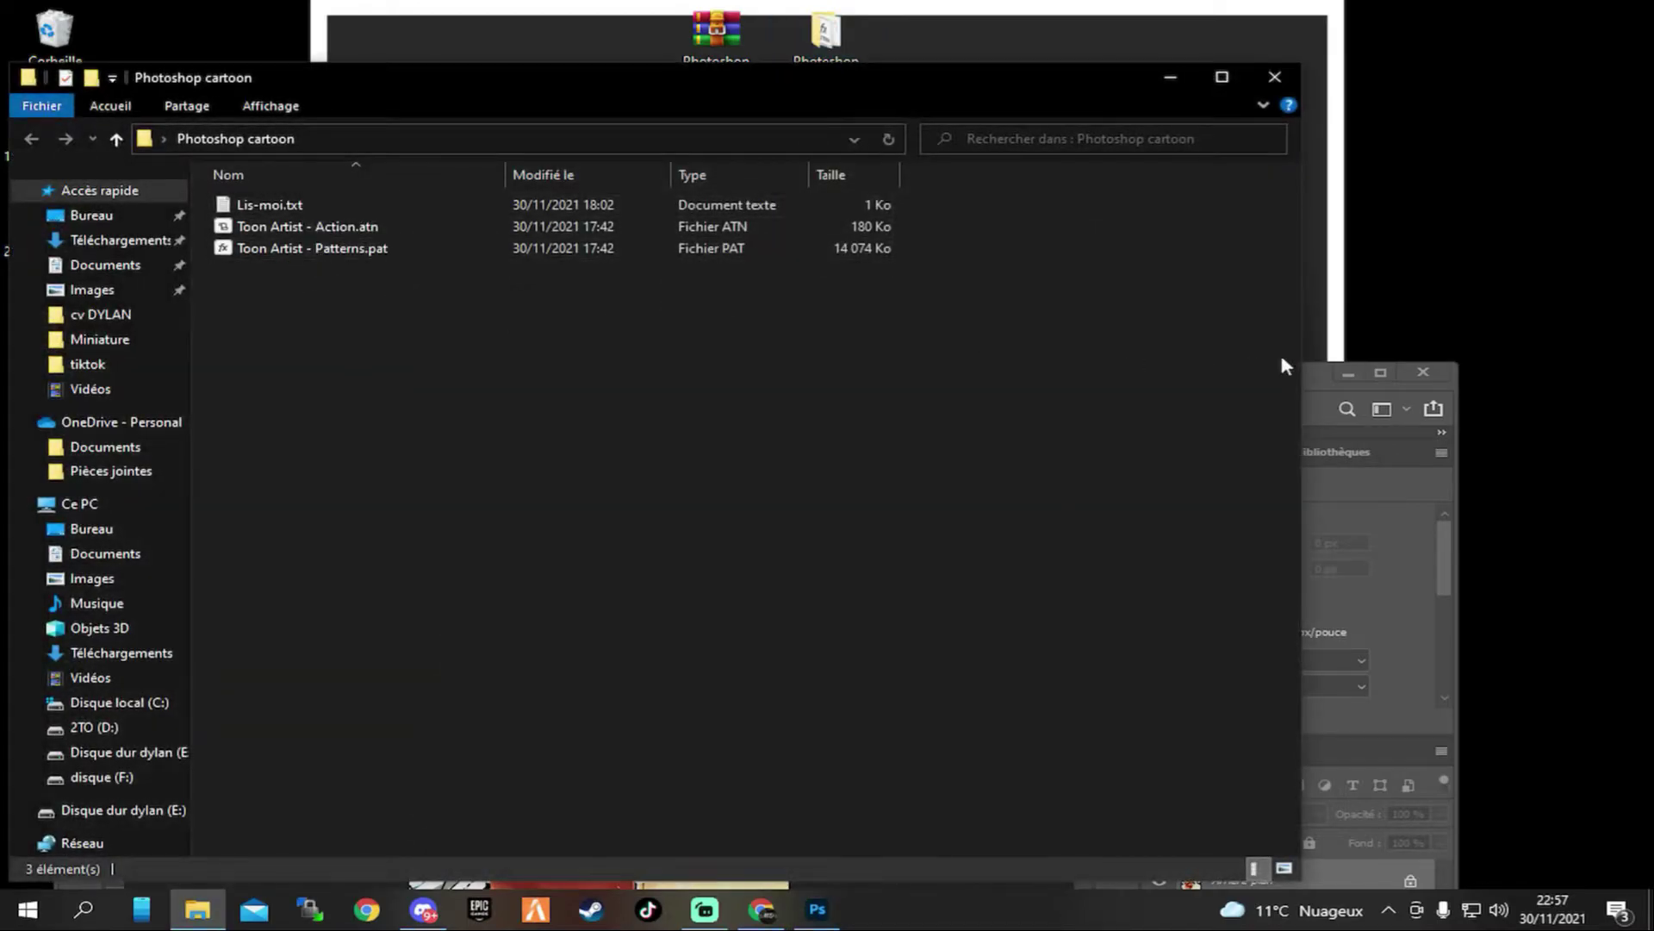
Switch back to Photoshop, maximize its window and display the Actions panel.
click(1437, 478)
drag(1232, 374, 1241, 2)
click(540, 12)
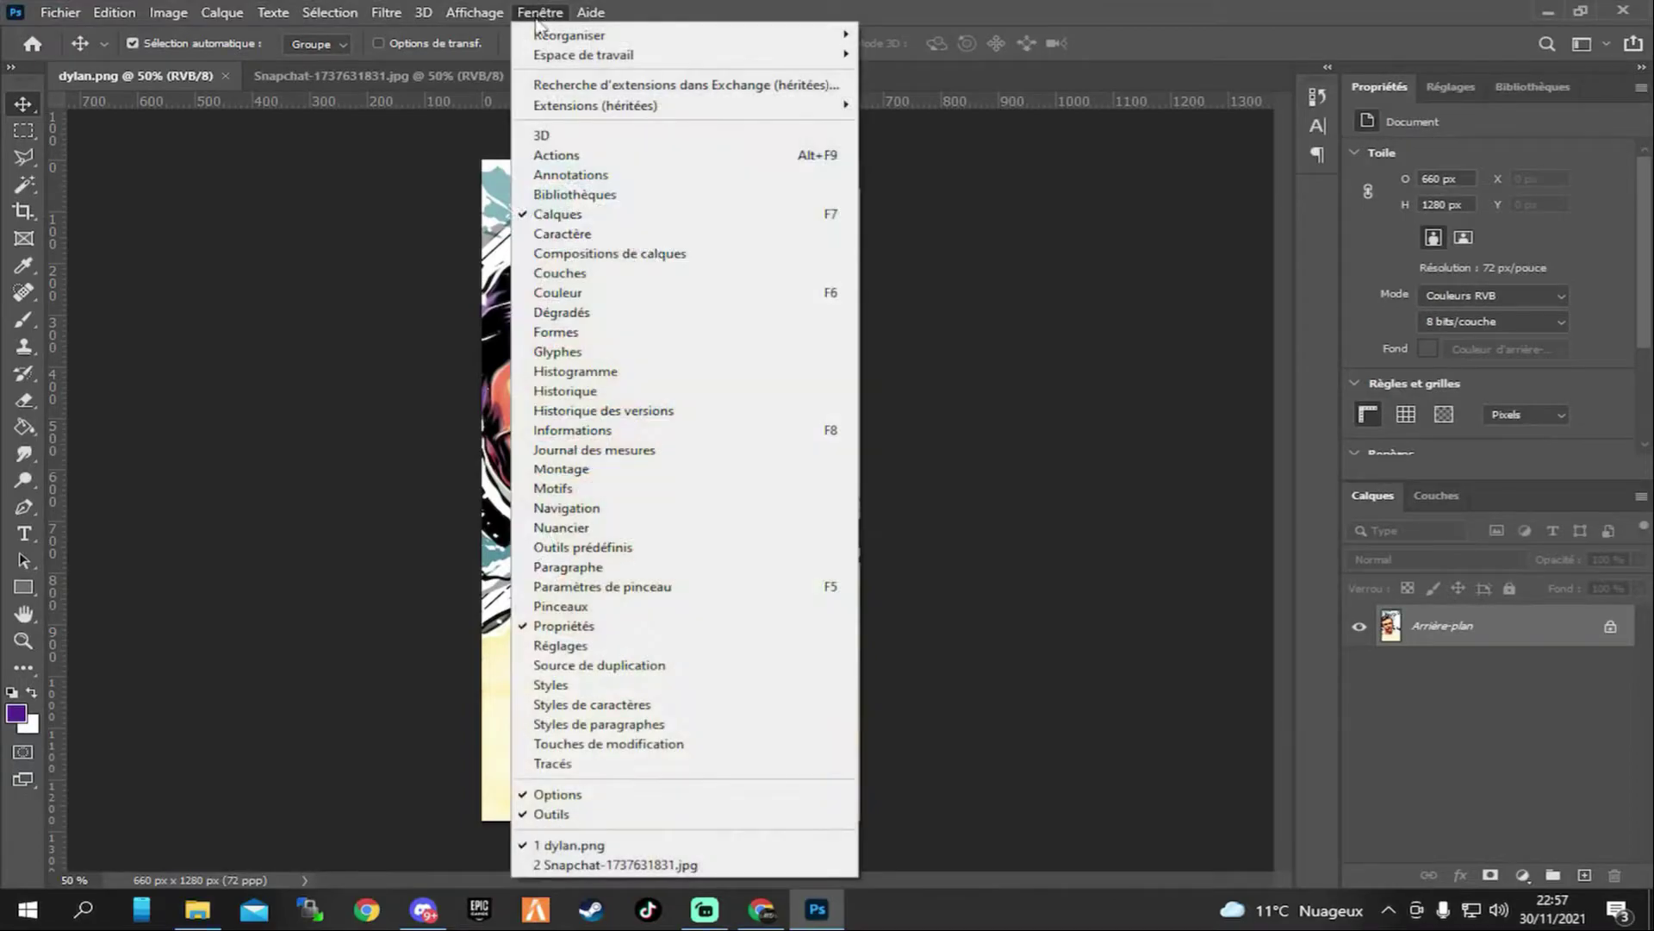
click(584, 157)
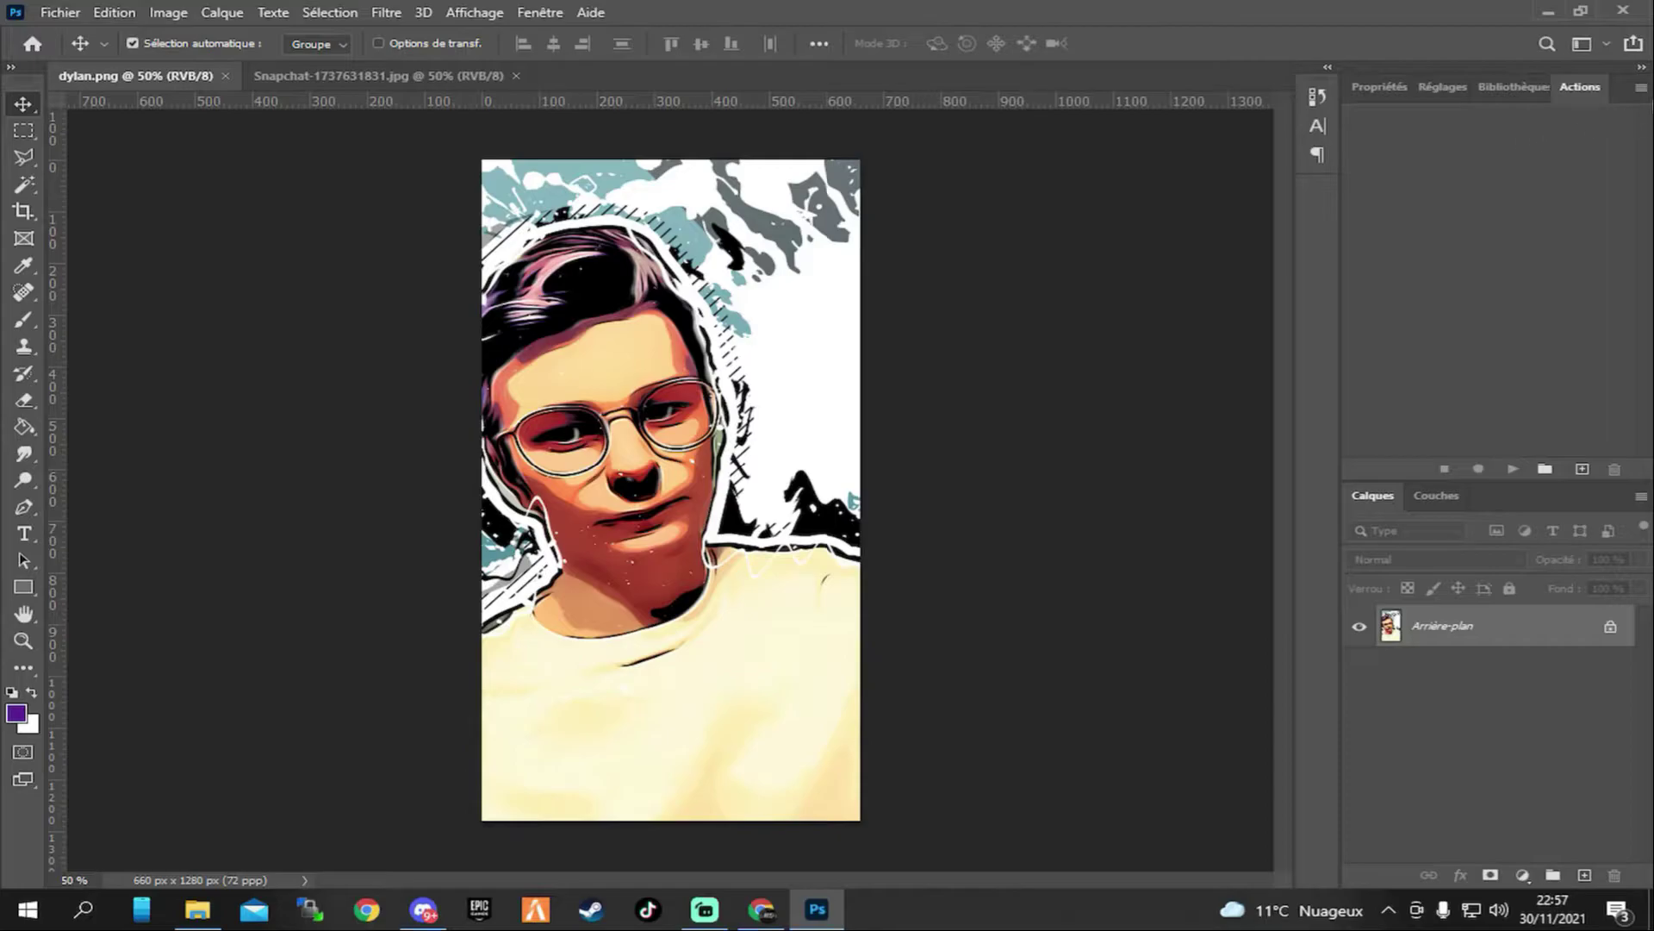
Load the action set Toon Artist - Action.atn from the Photoshop cartoon folder on the desktop.
click(1641, 89)
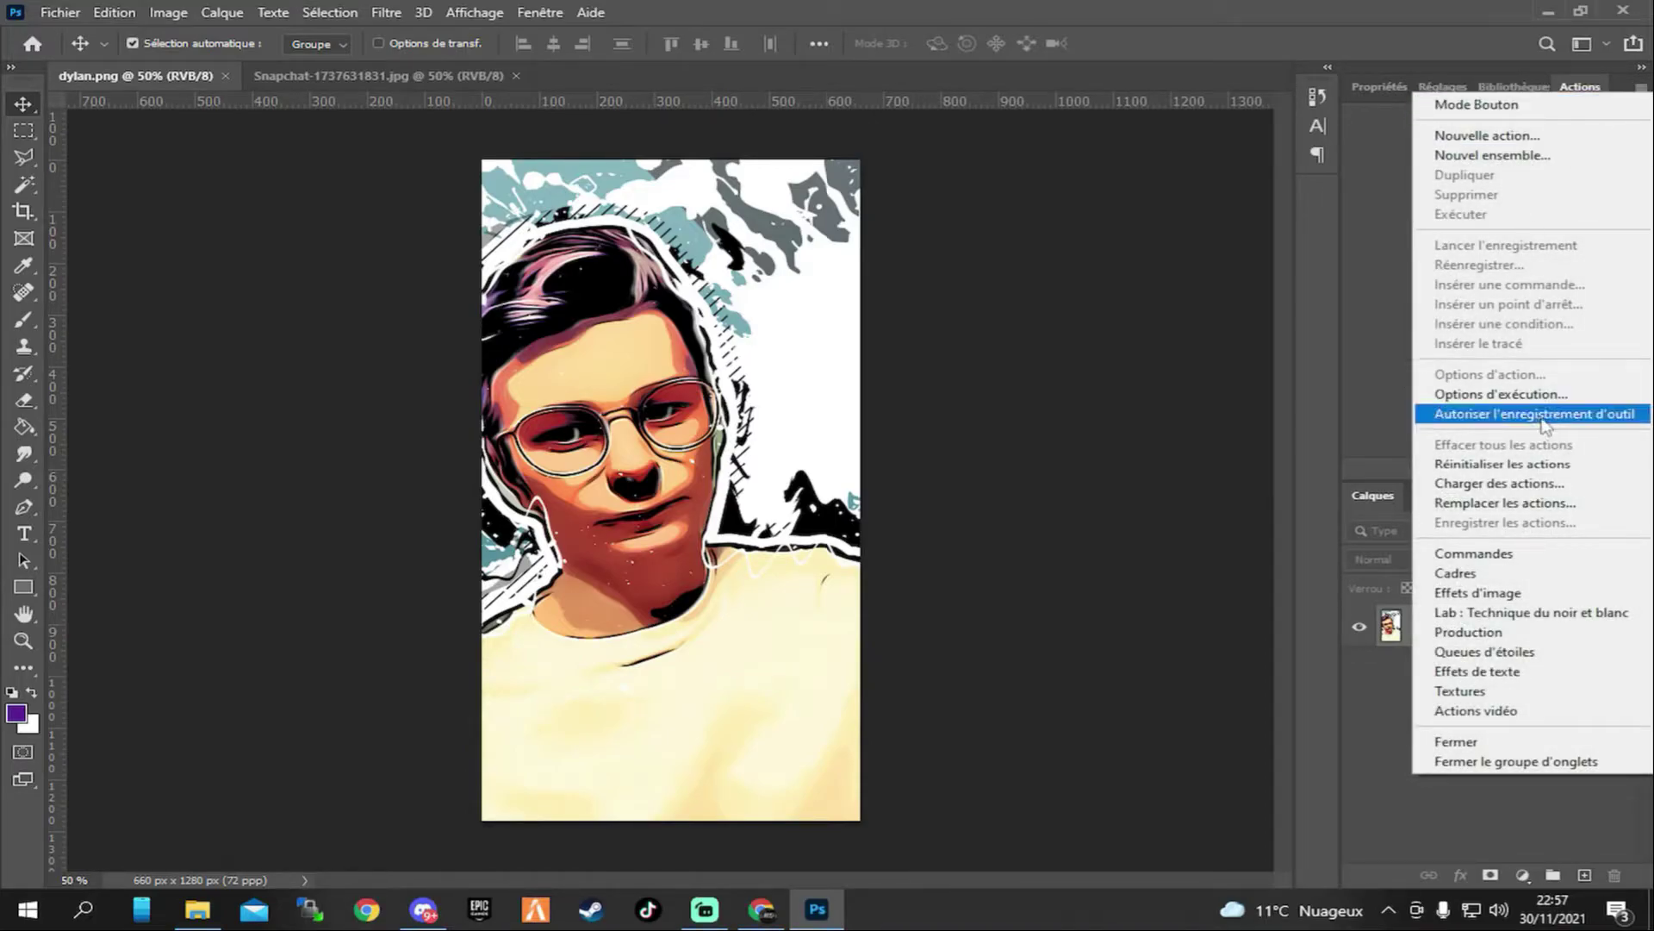
click(1522, 489)
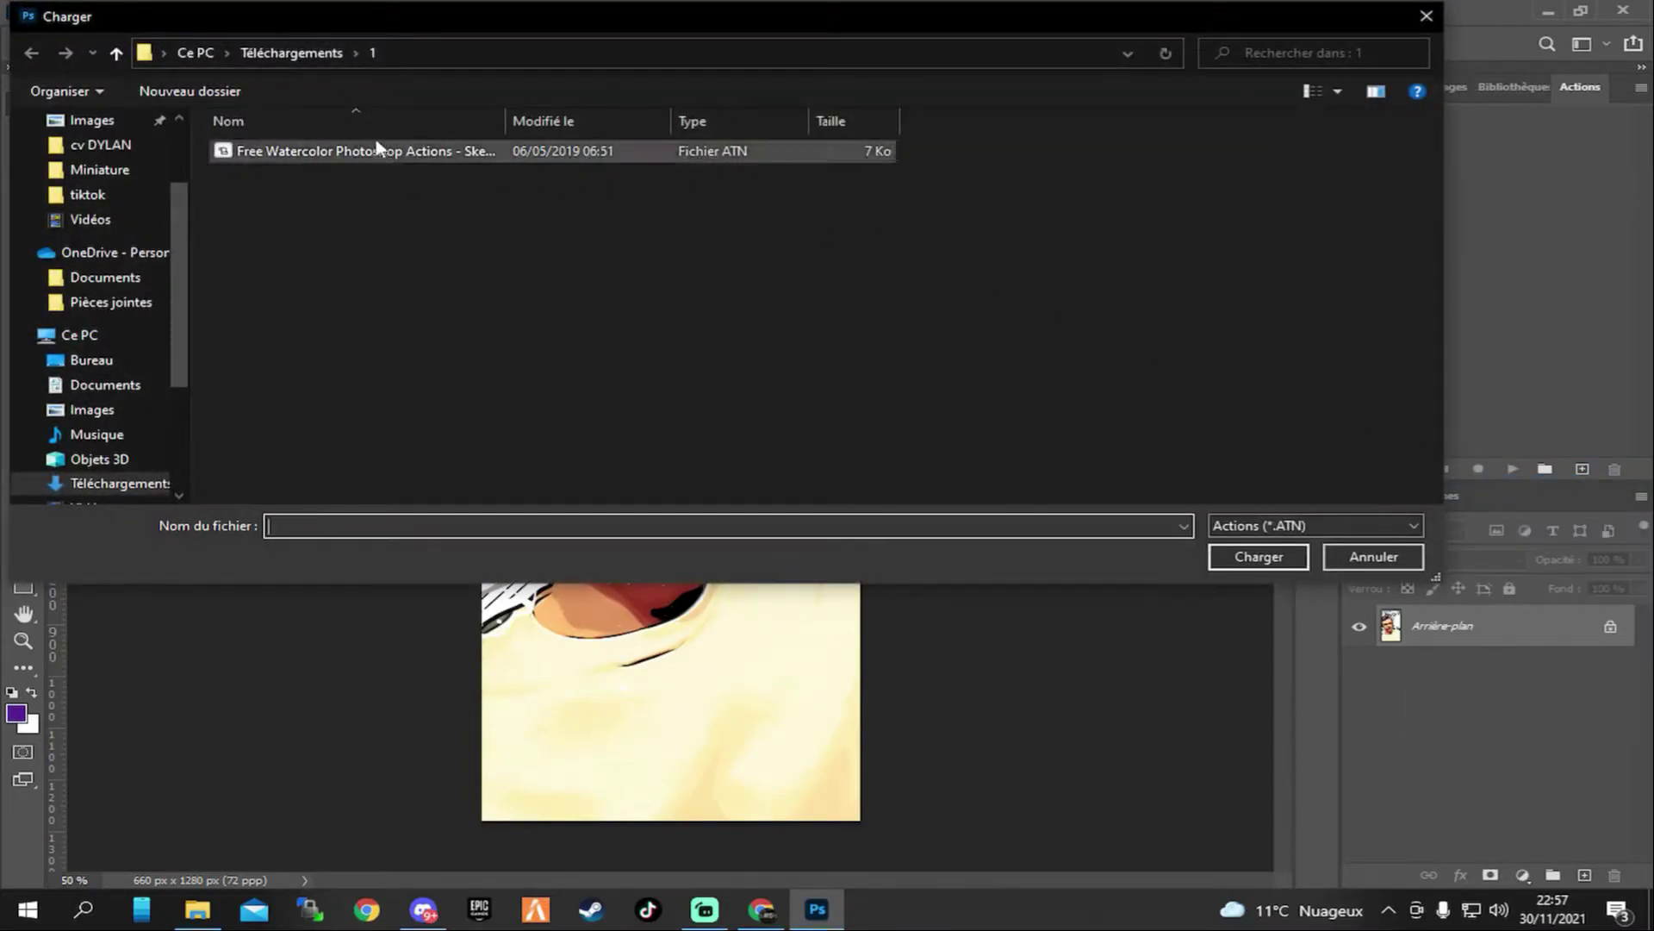
scroll(119, 188, up, 2)
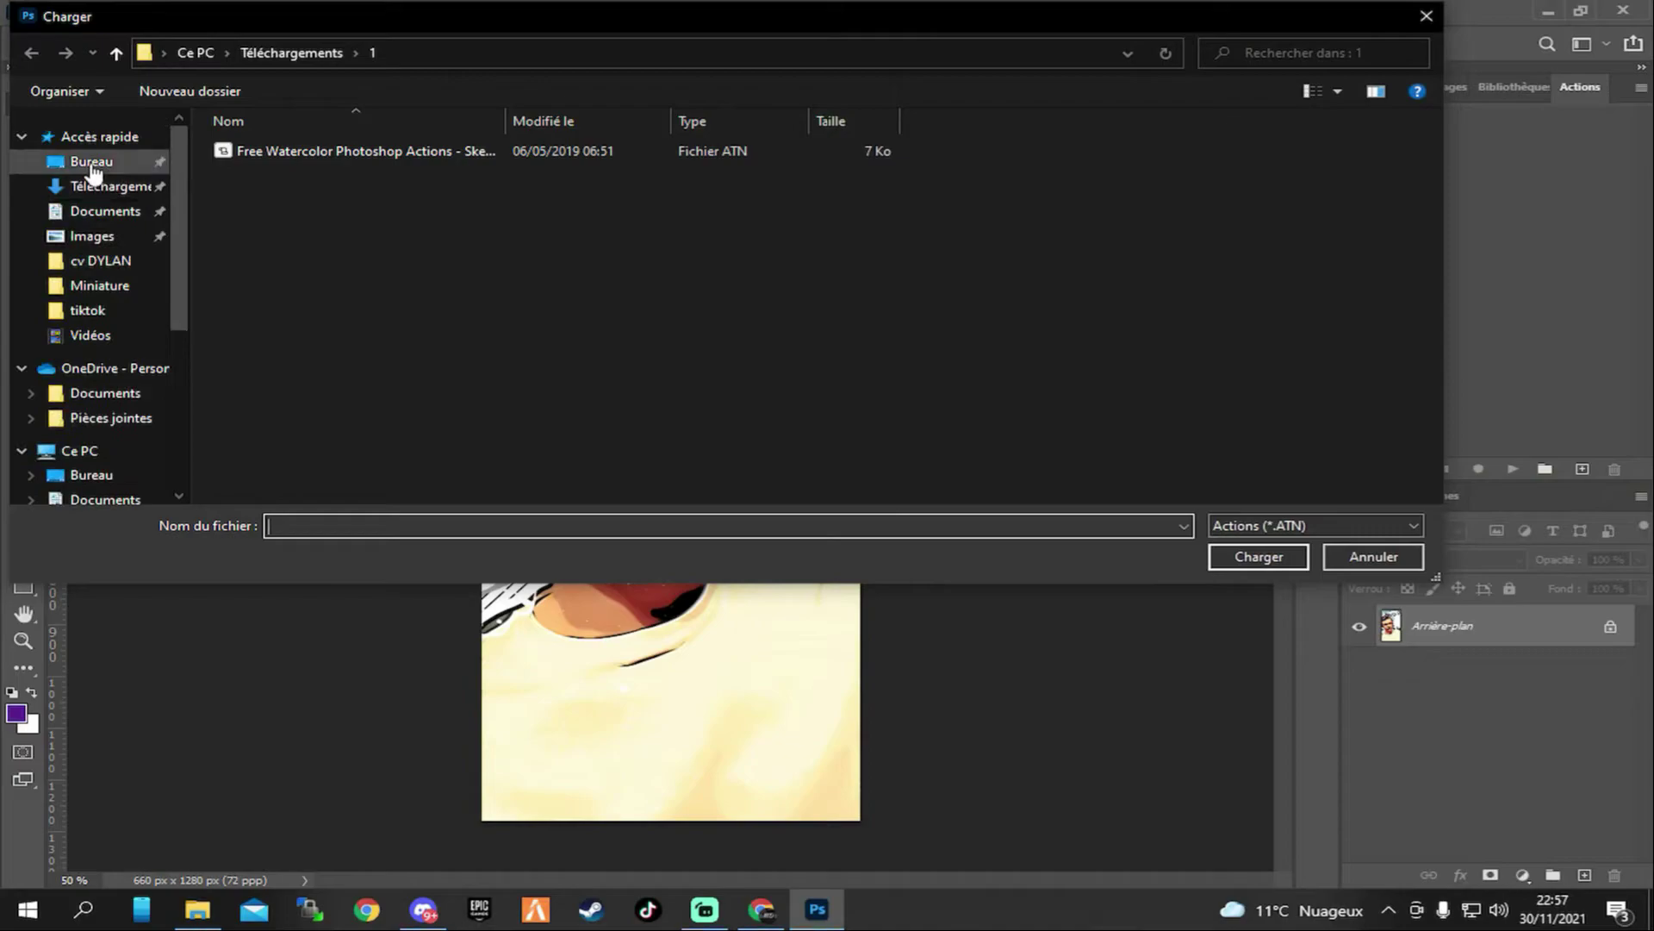
click(90, 161)
double_click(271, 204)
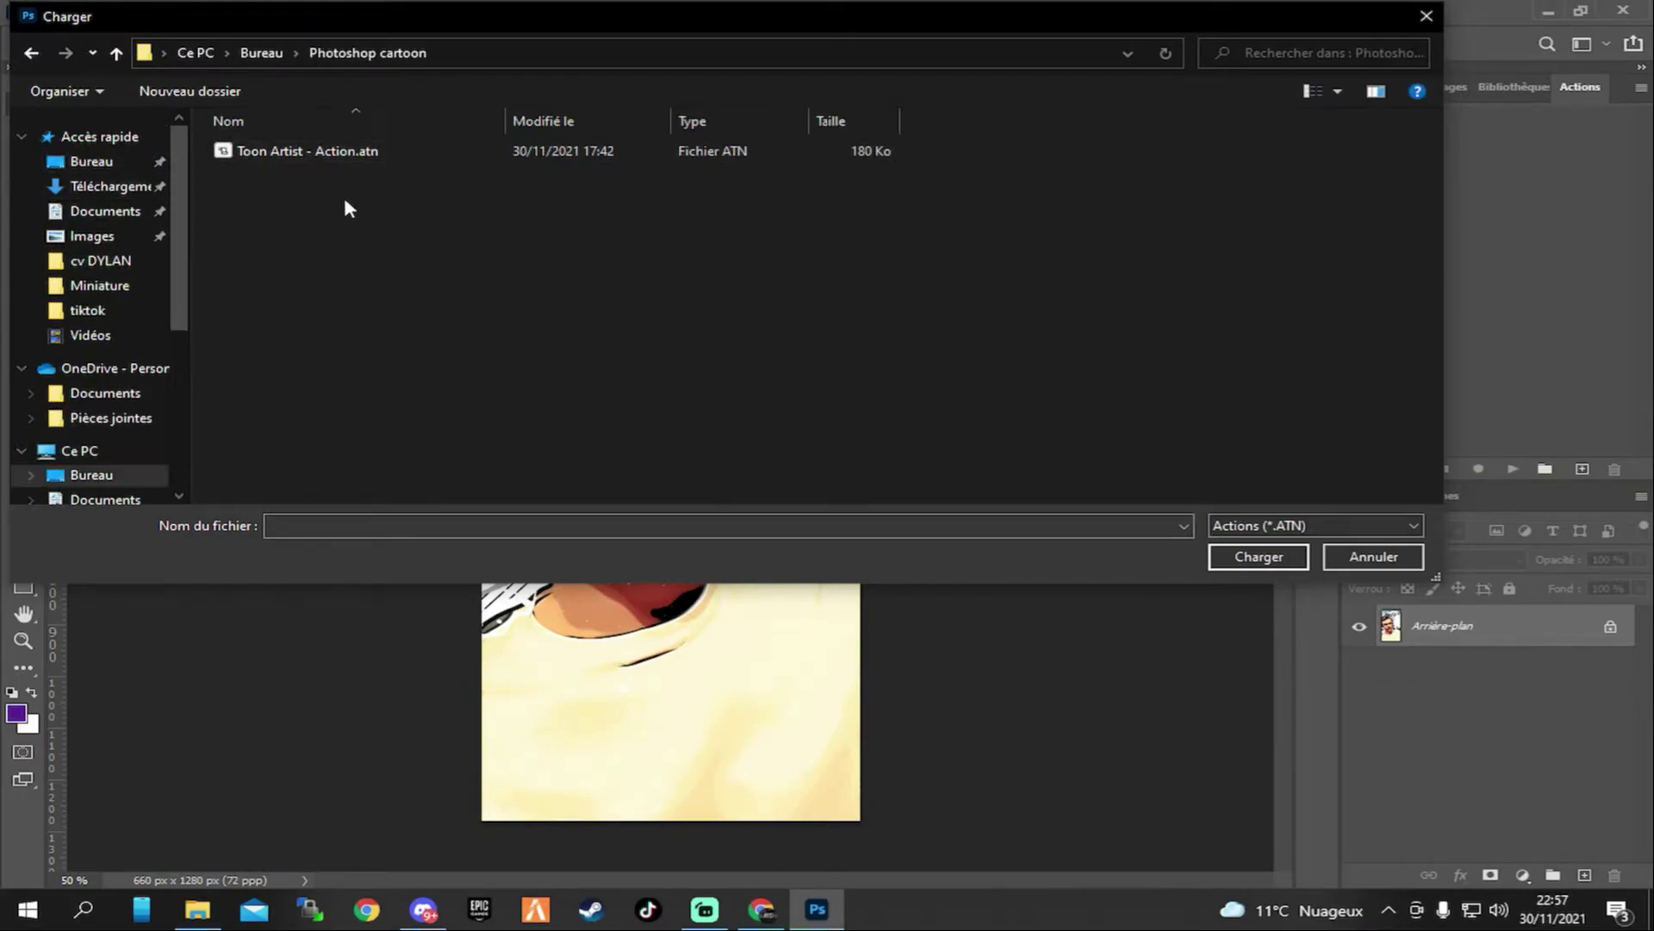
click(334, 160)
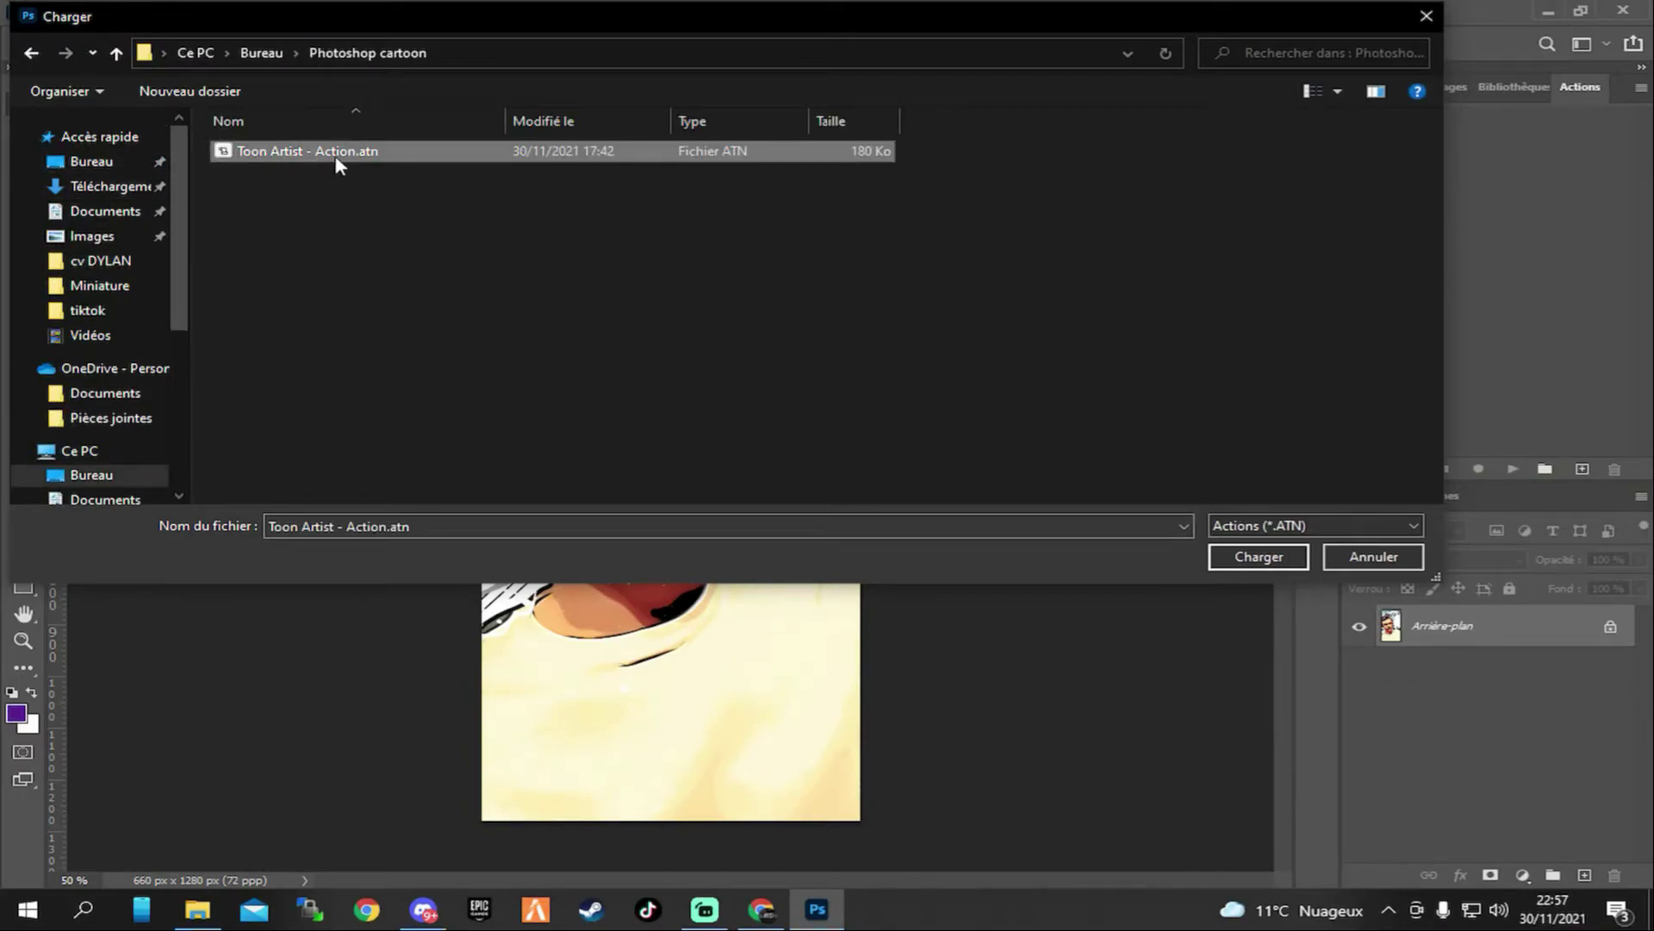
double_click(336, 161)
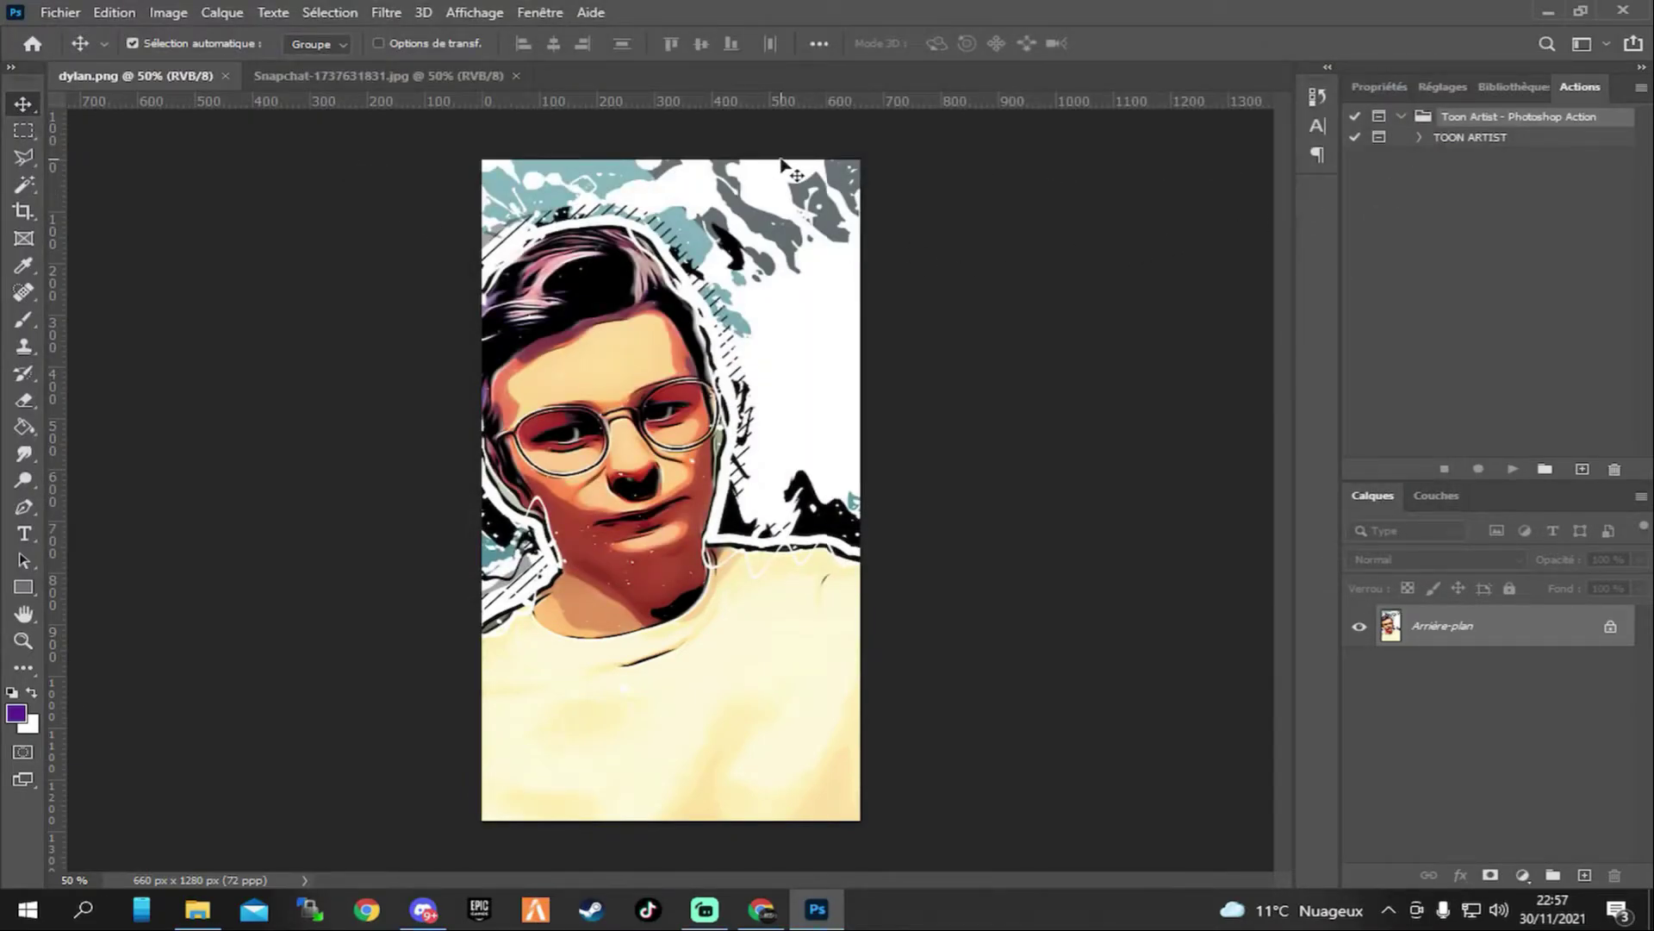
Display the Motifs panel and import Toon Artist - Patterns.pat from the Photoshop cartoon folder on the desktop.
click(541, 13)
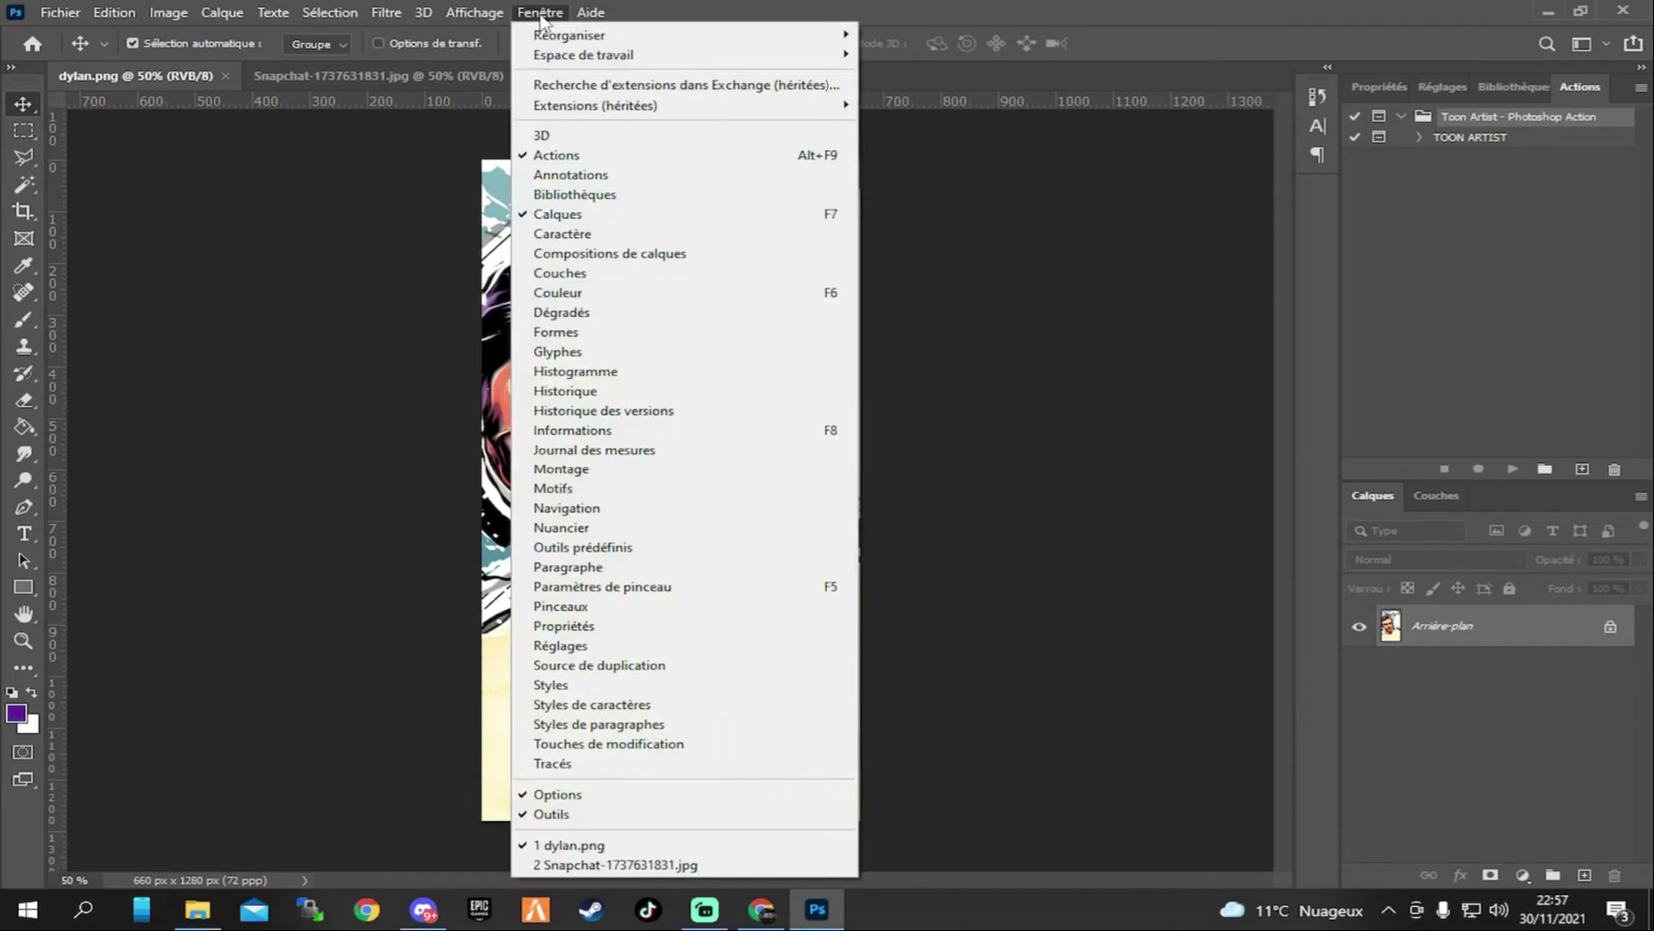
click(589, 489)
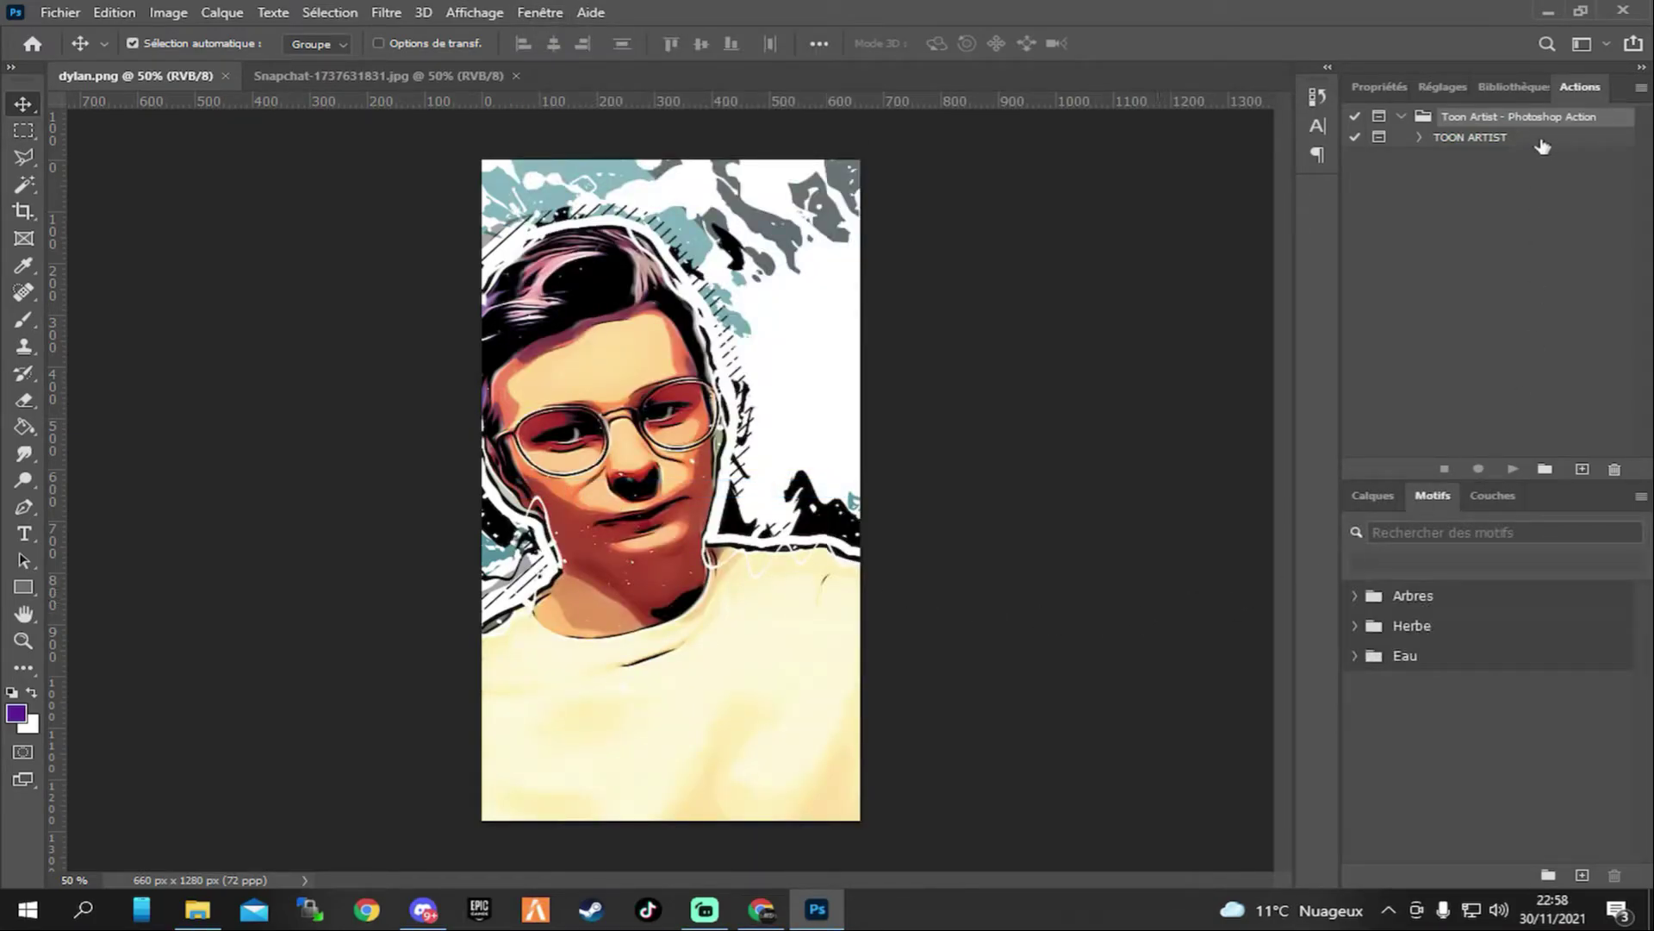
click(1642, 498)
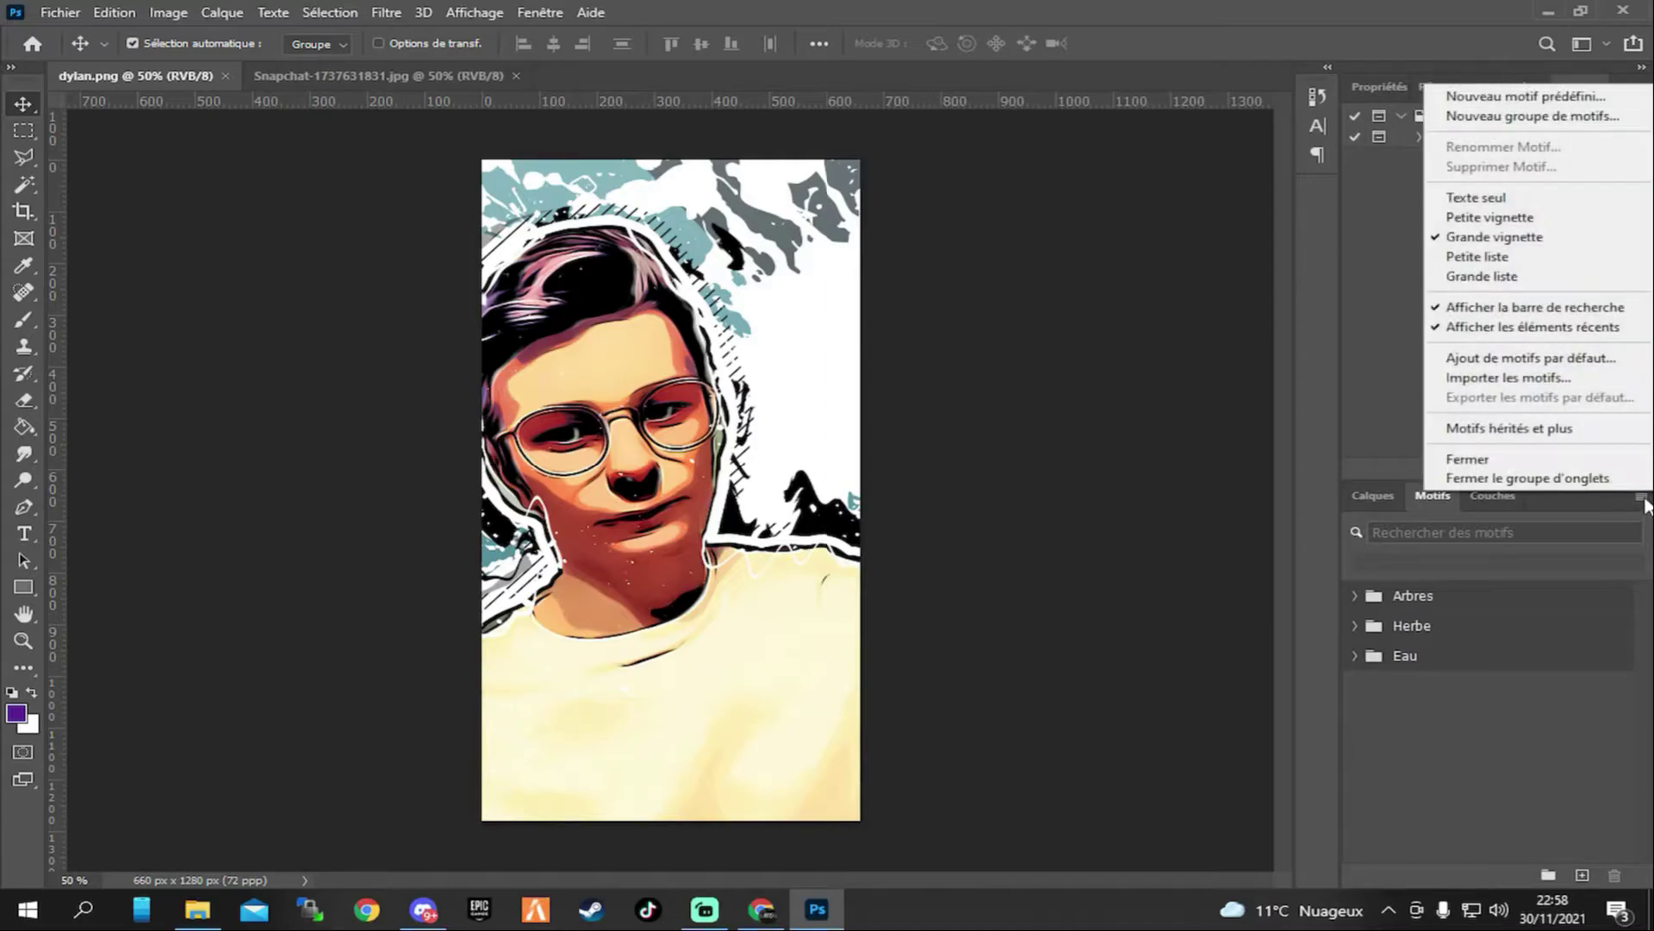
click(1499, 377)
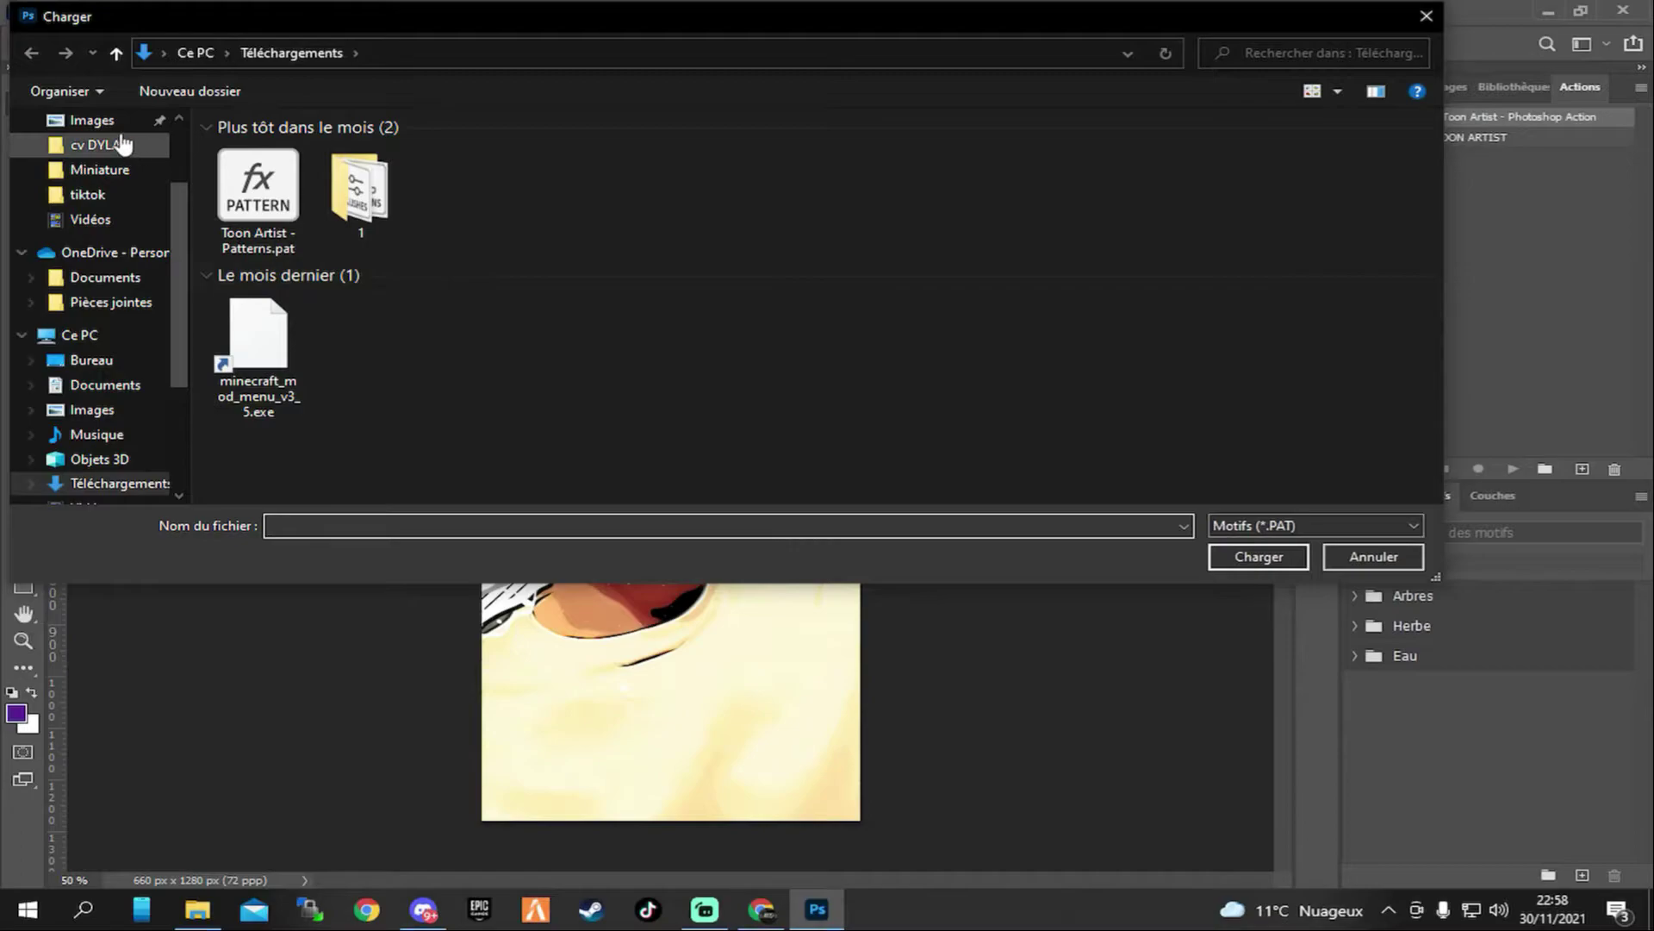
scroll(121, 198, up, 2)
click(92, 162)
double_click(297, 190)
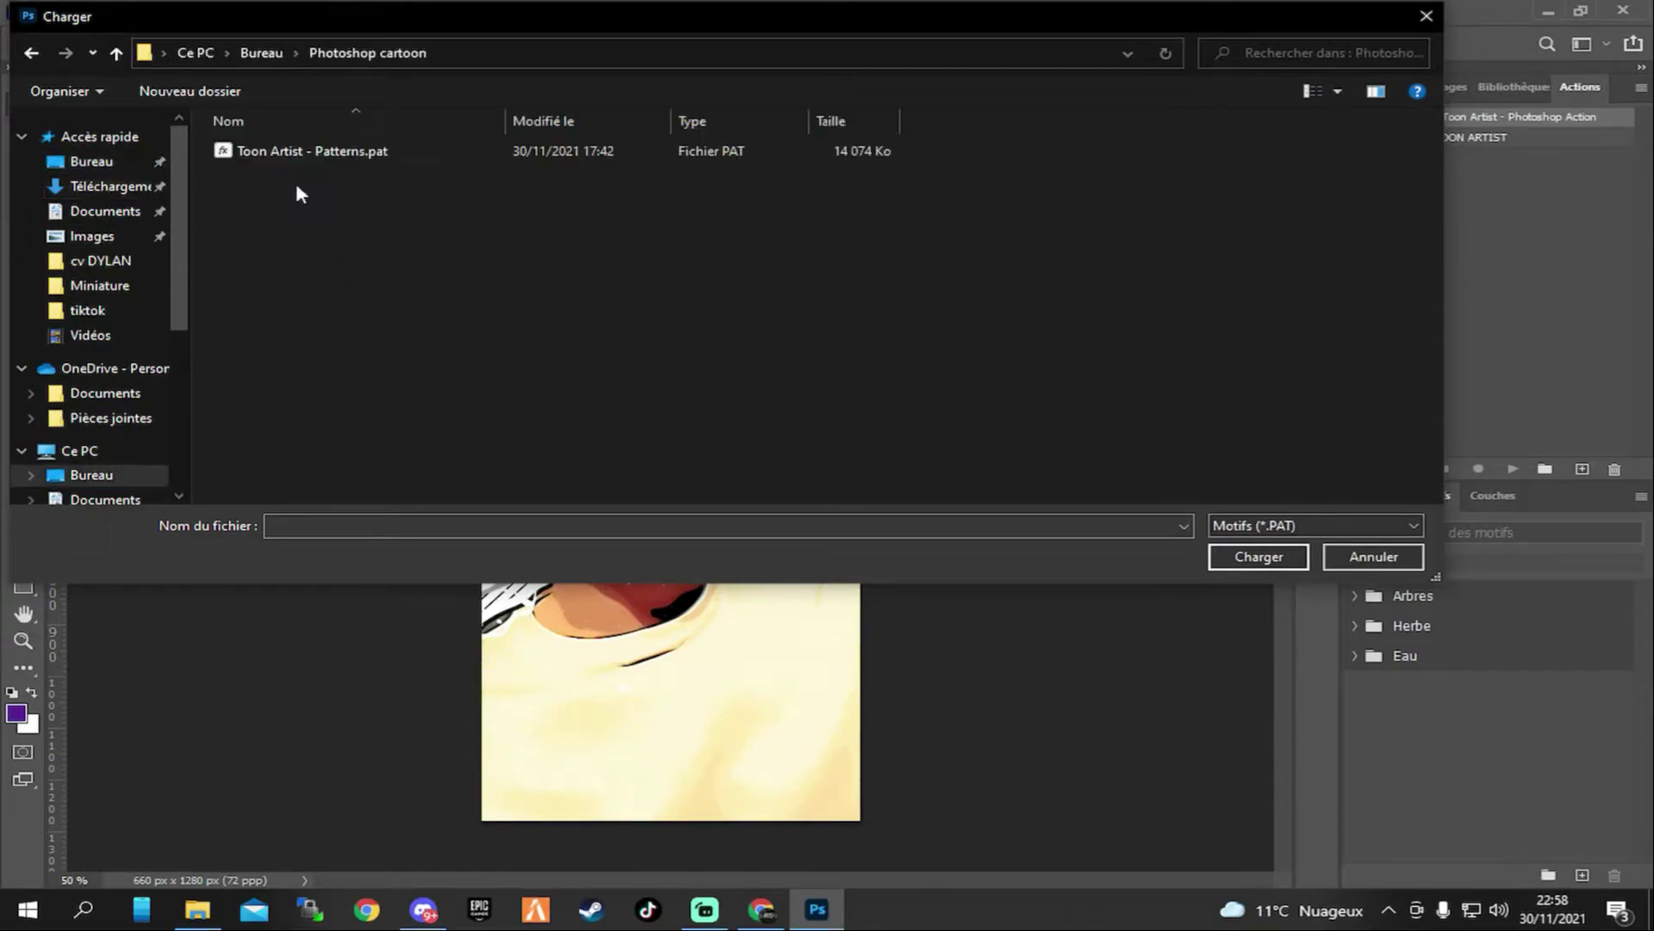
double_click(330, 156)
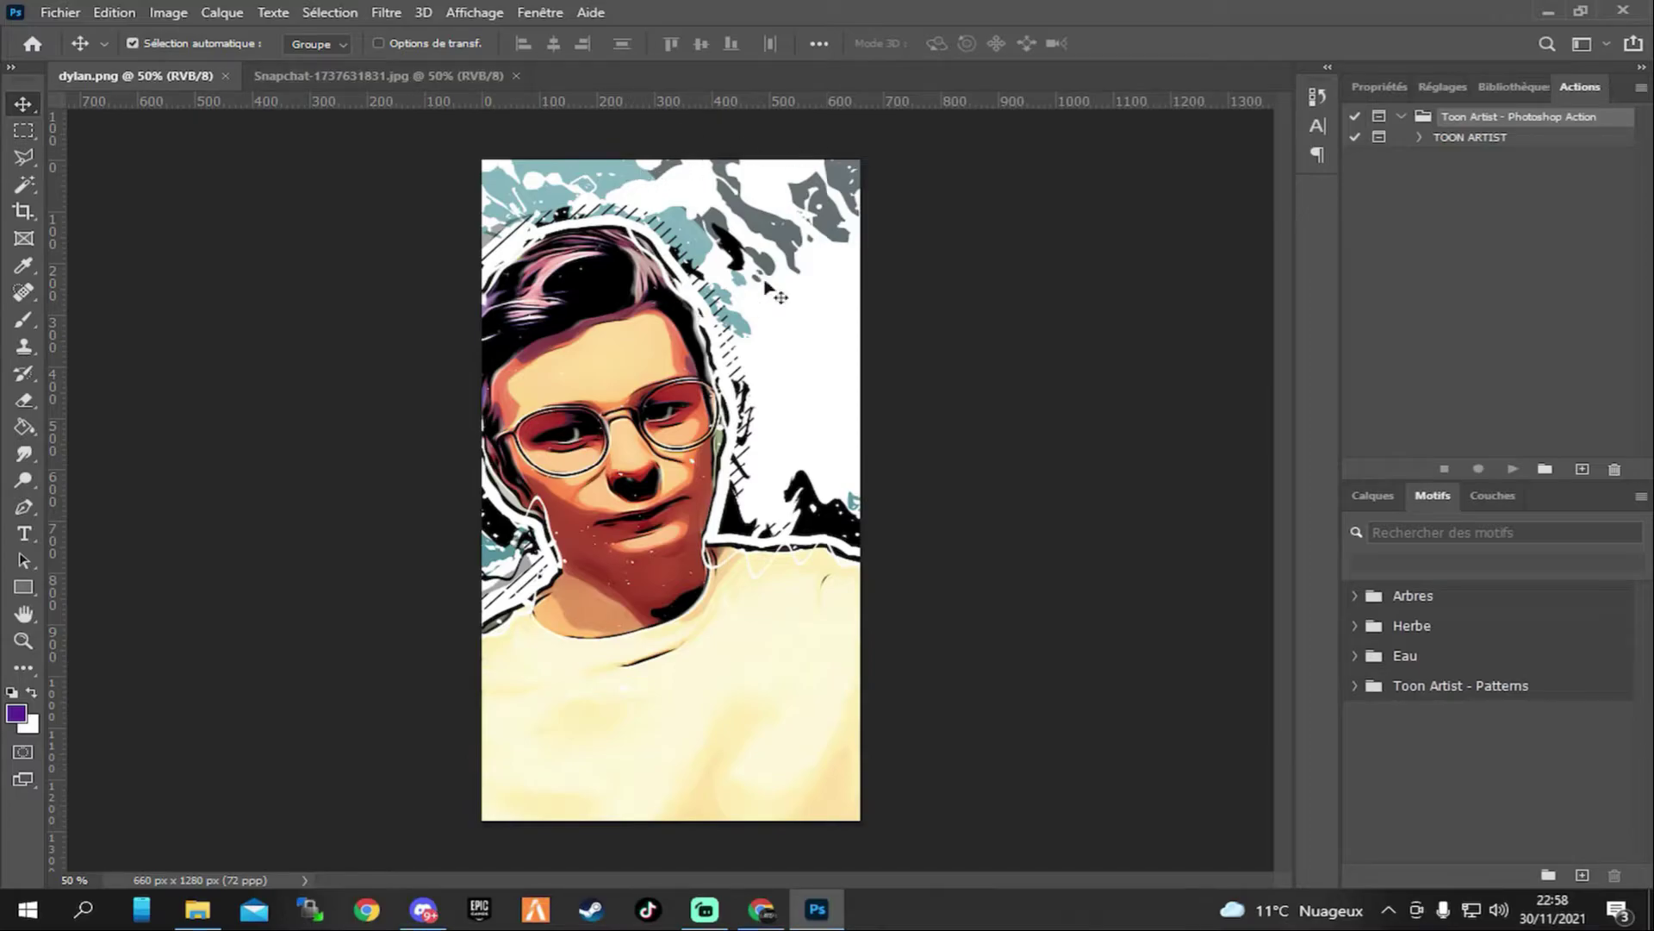
Add a new empty layer above the background of the photo Snapchat-1737631831.jpg.
click(312, 76)
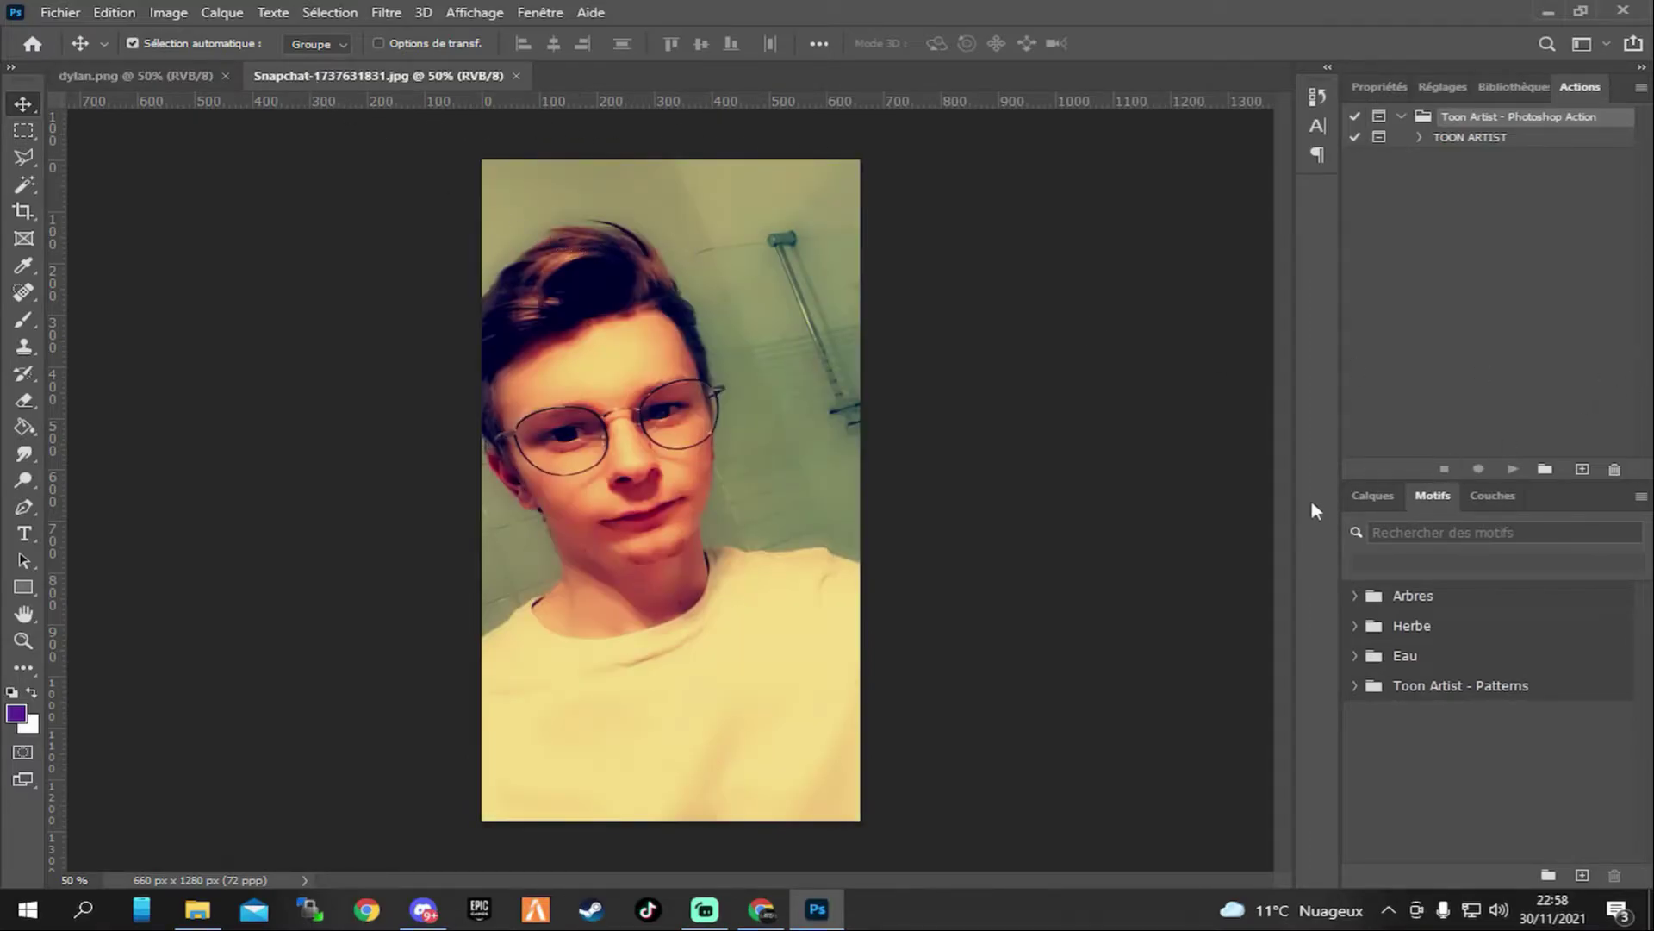
click(1377, 499)
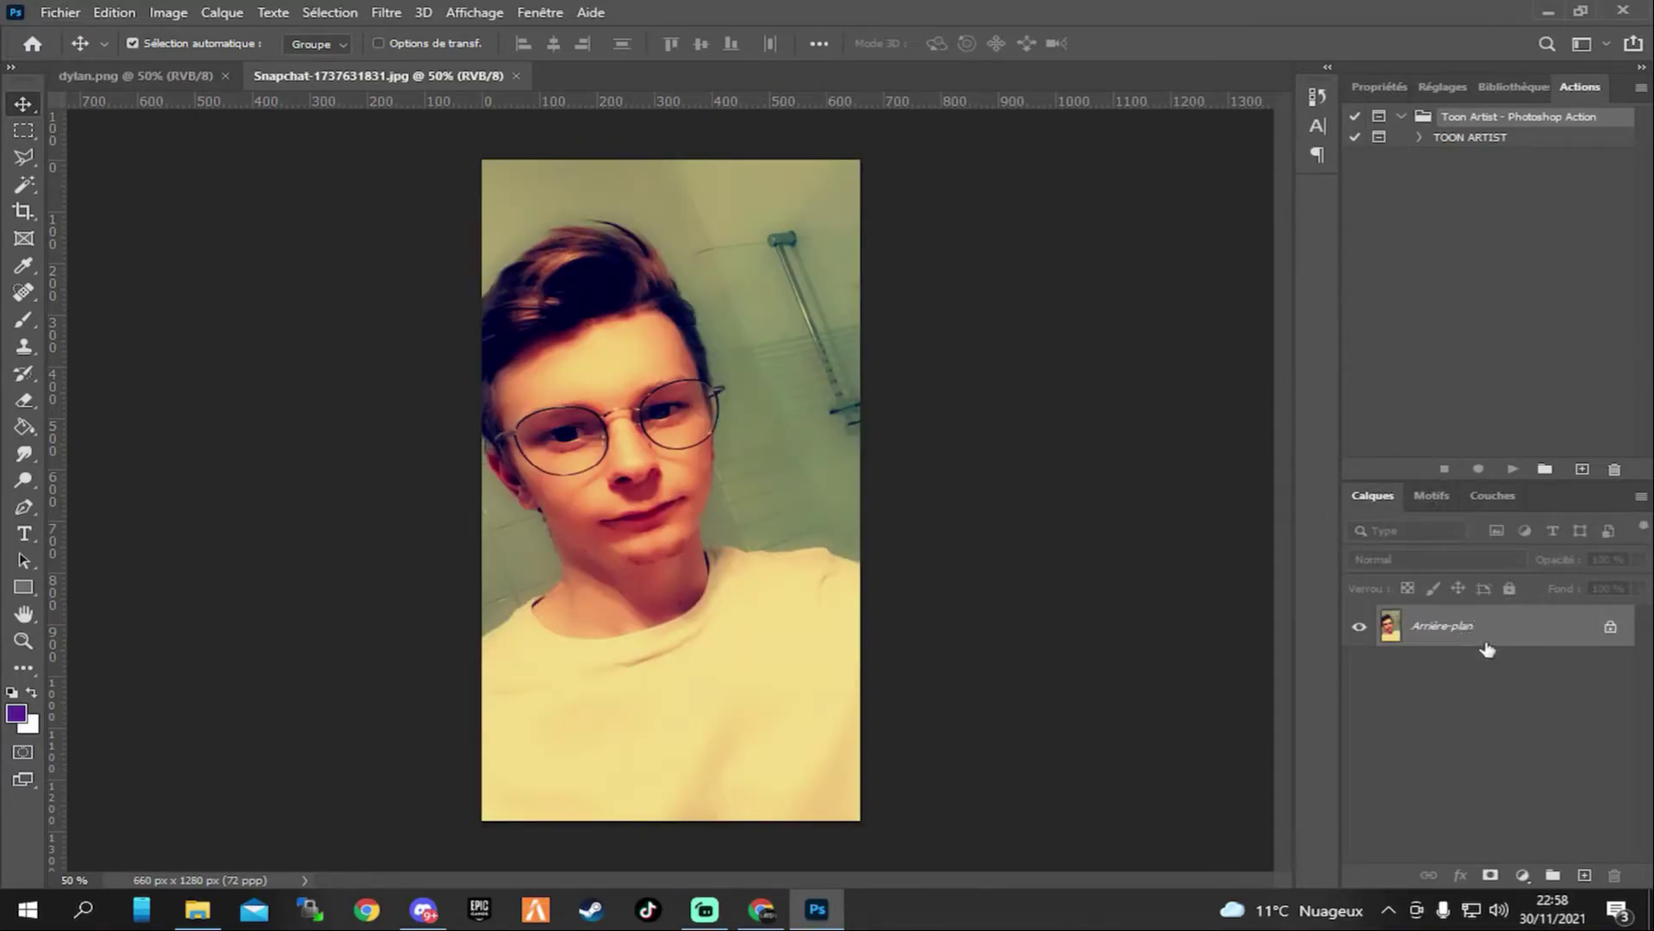
click(1584, 875)
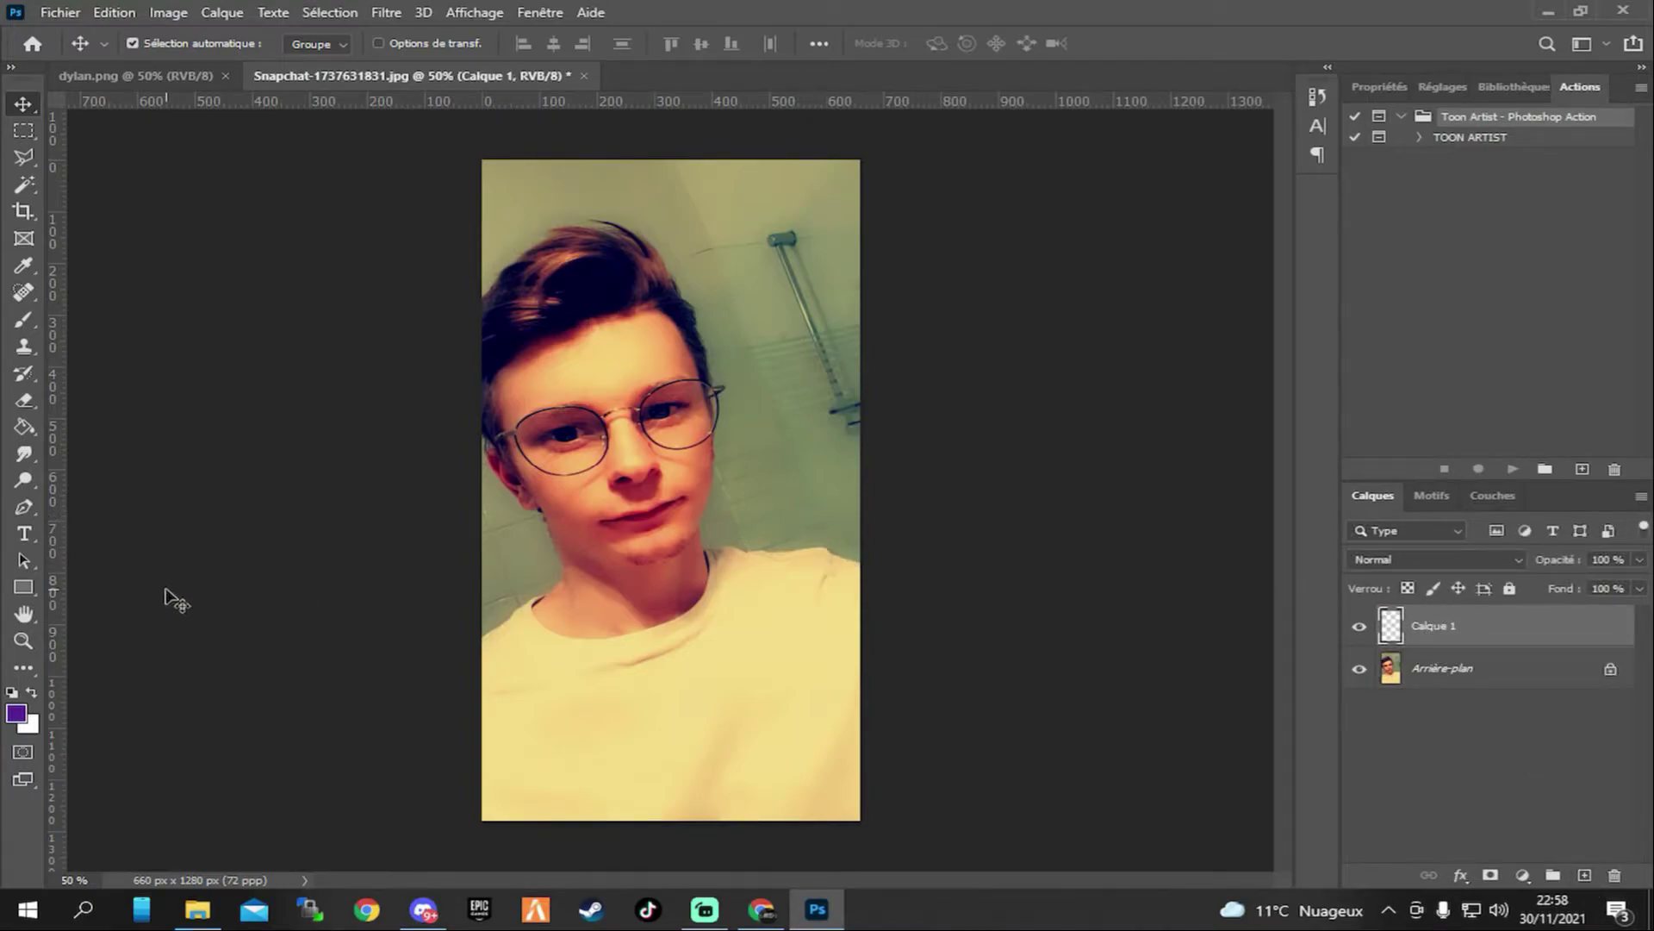
Choose the Brush tool and set the foreground colour to black, 000000.
click(21, 324)
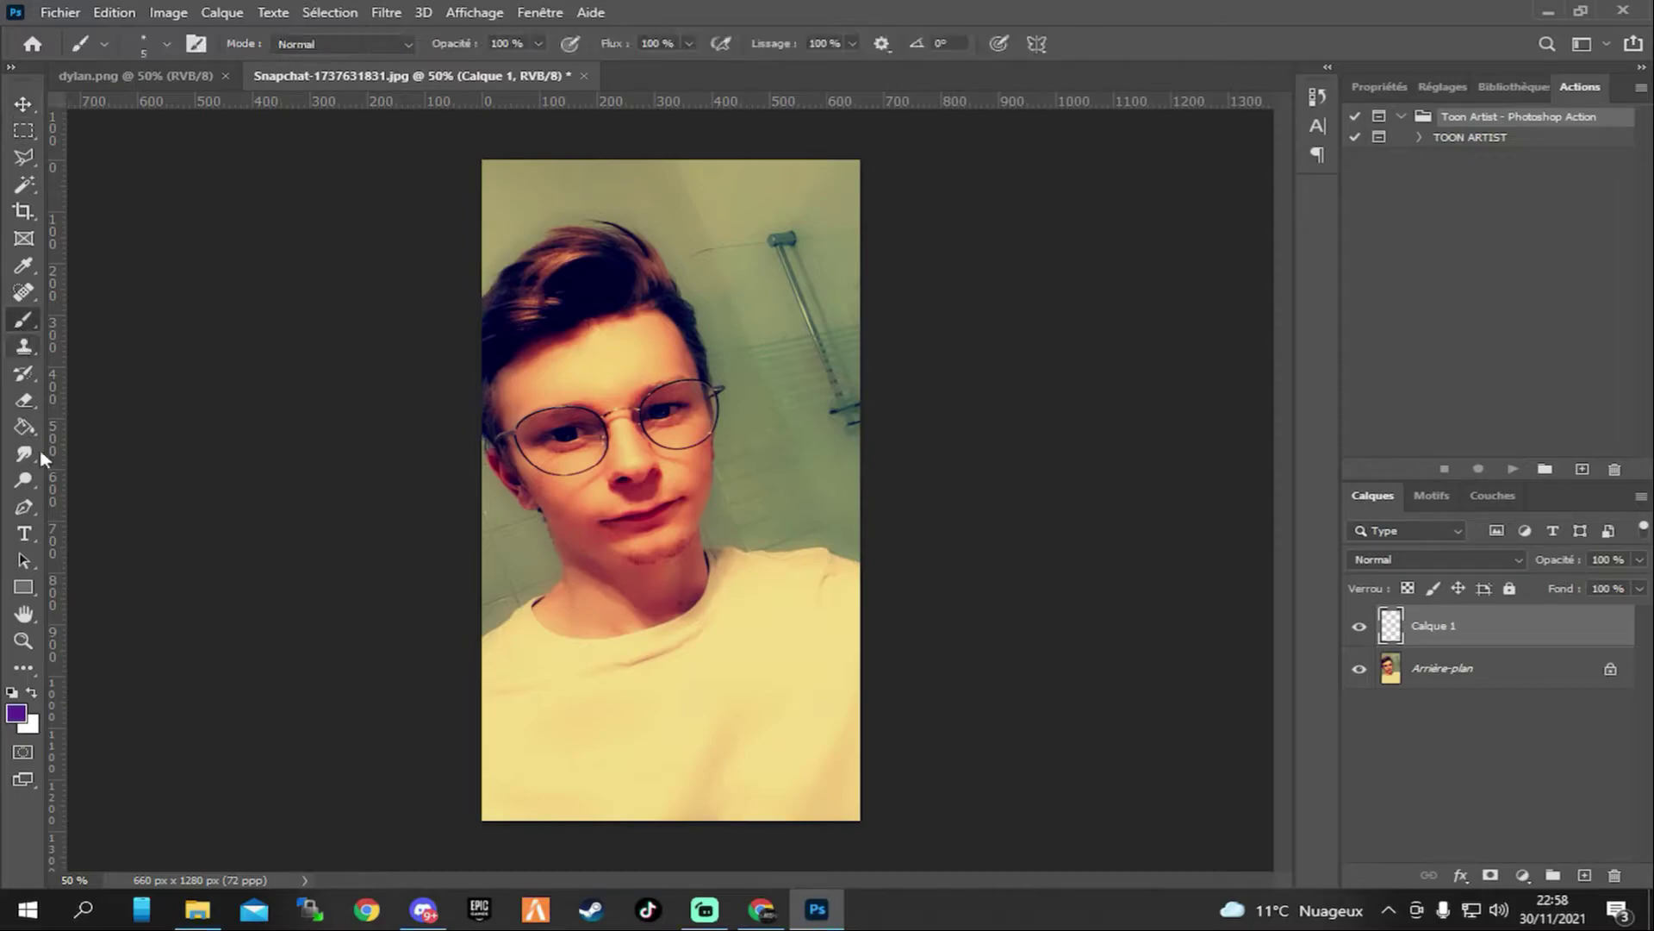
click(30, 692)
click(15, 715)
drag(960, 371, 804, 486)
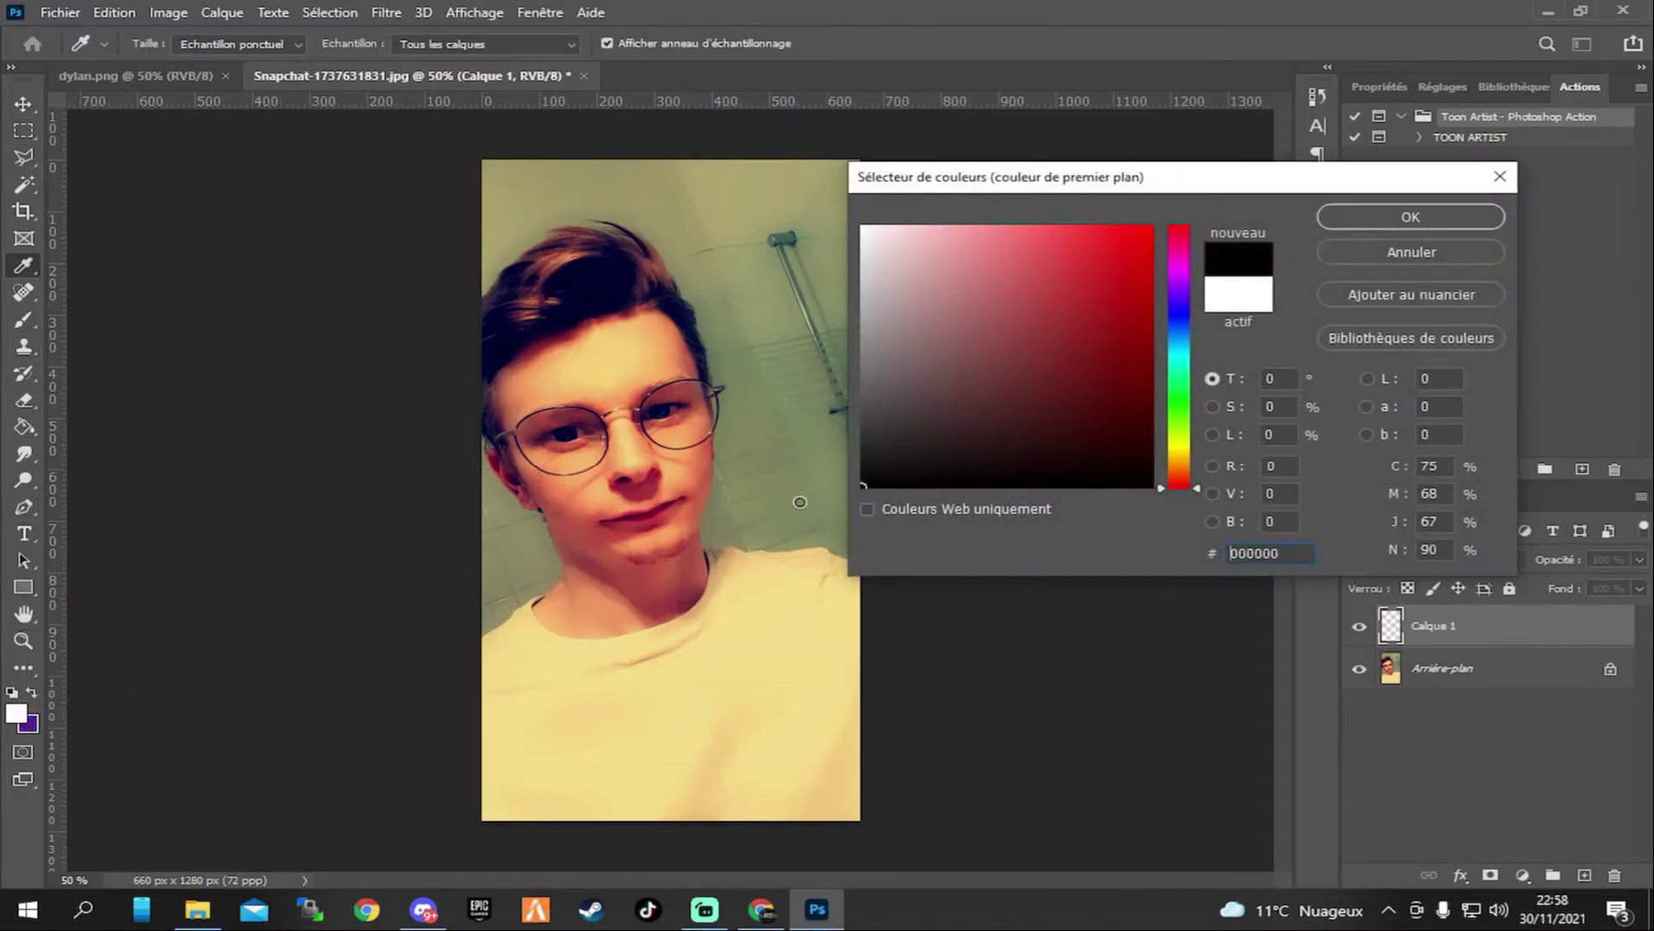
click(1411, 216)
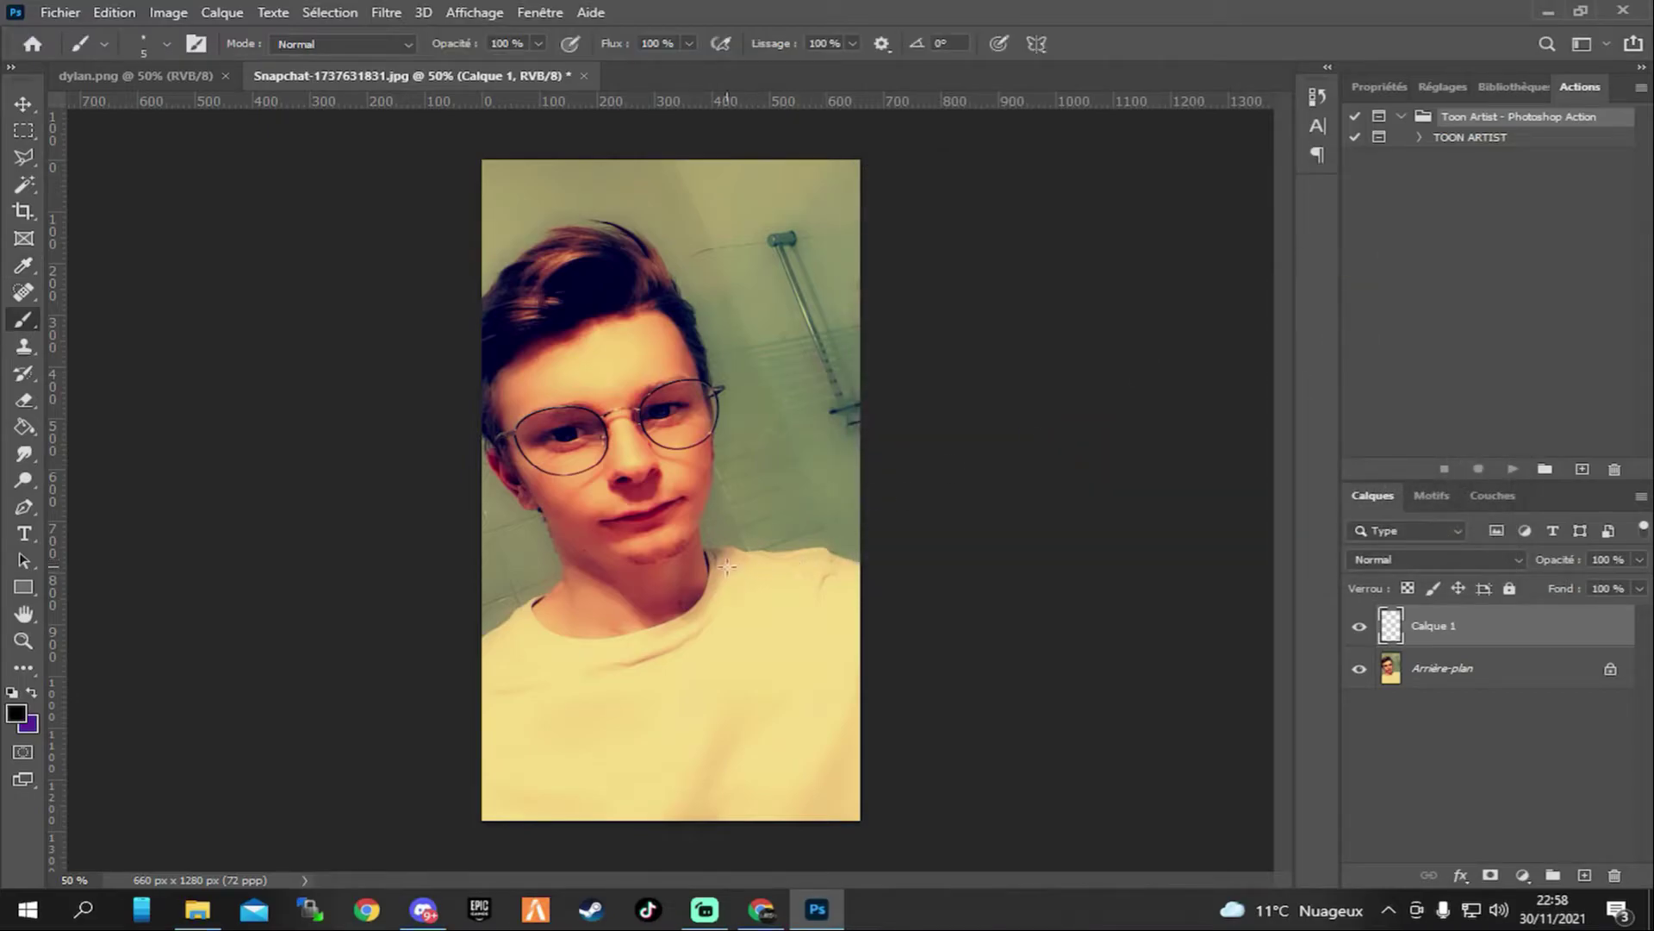
Set the brush size to 75 px and paint black over the left and upper parts of the hair on Calque 1.
scroll(725, 549, up, 2)
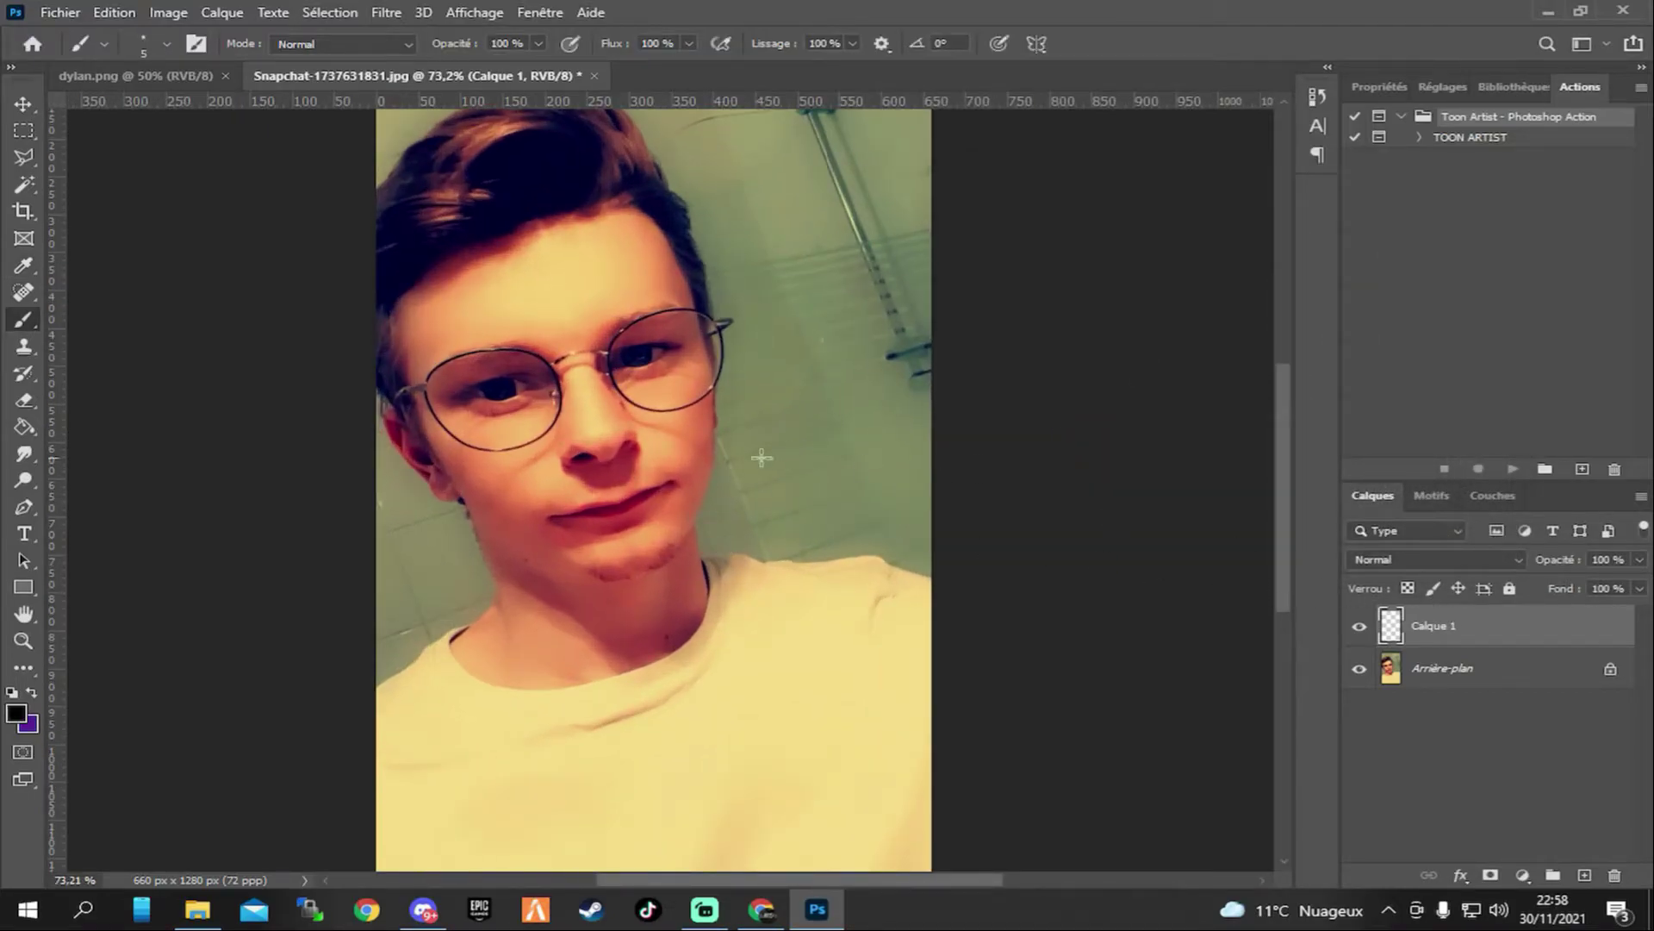
scroll(845, 483, up, 1)
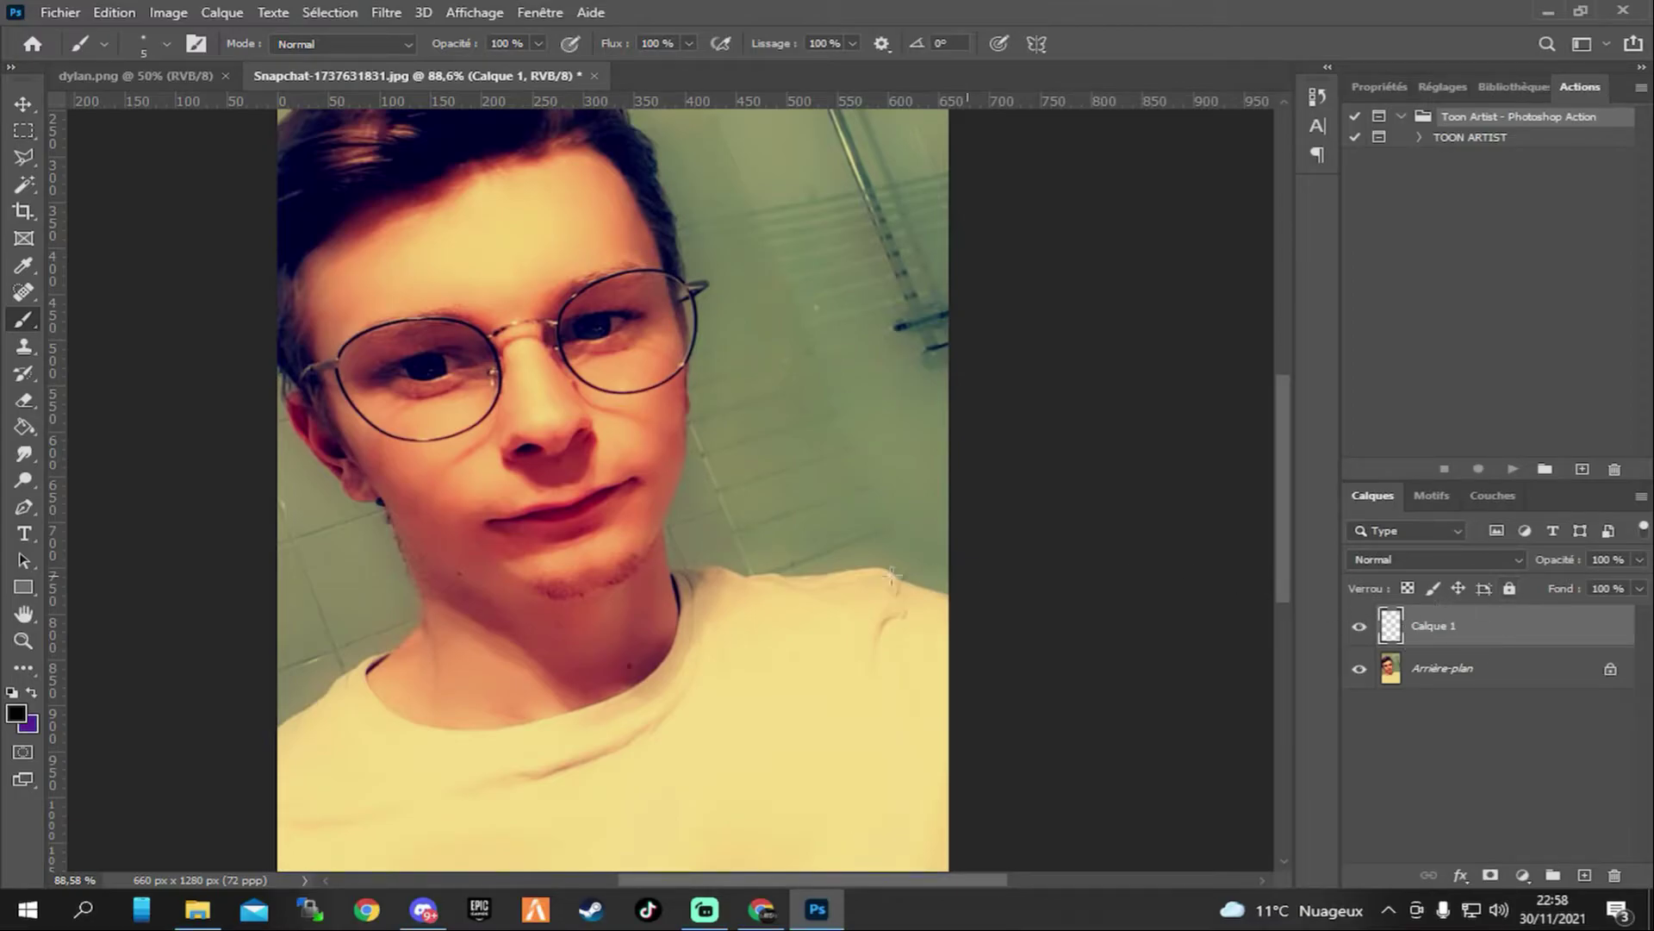
scroll(929, 575, up, 3)
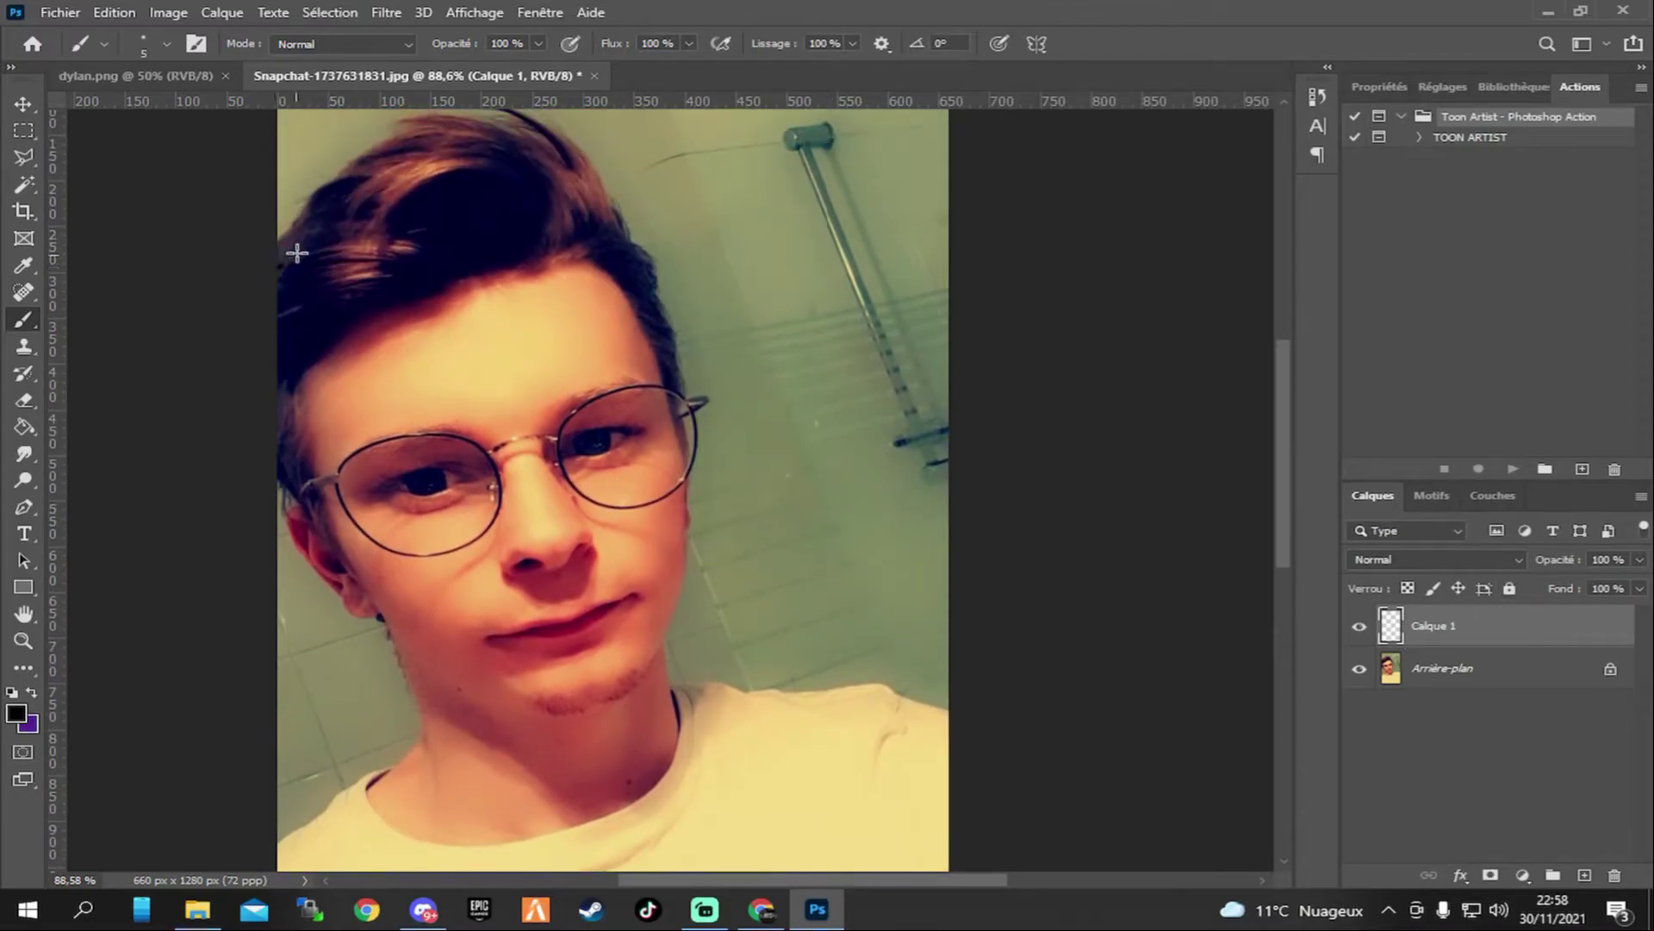
right_click(320, 248)
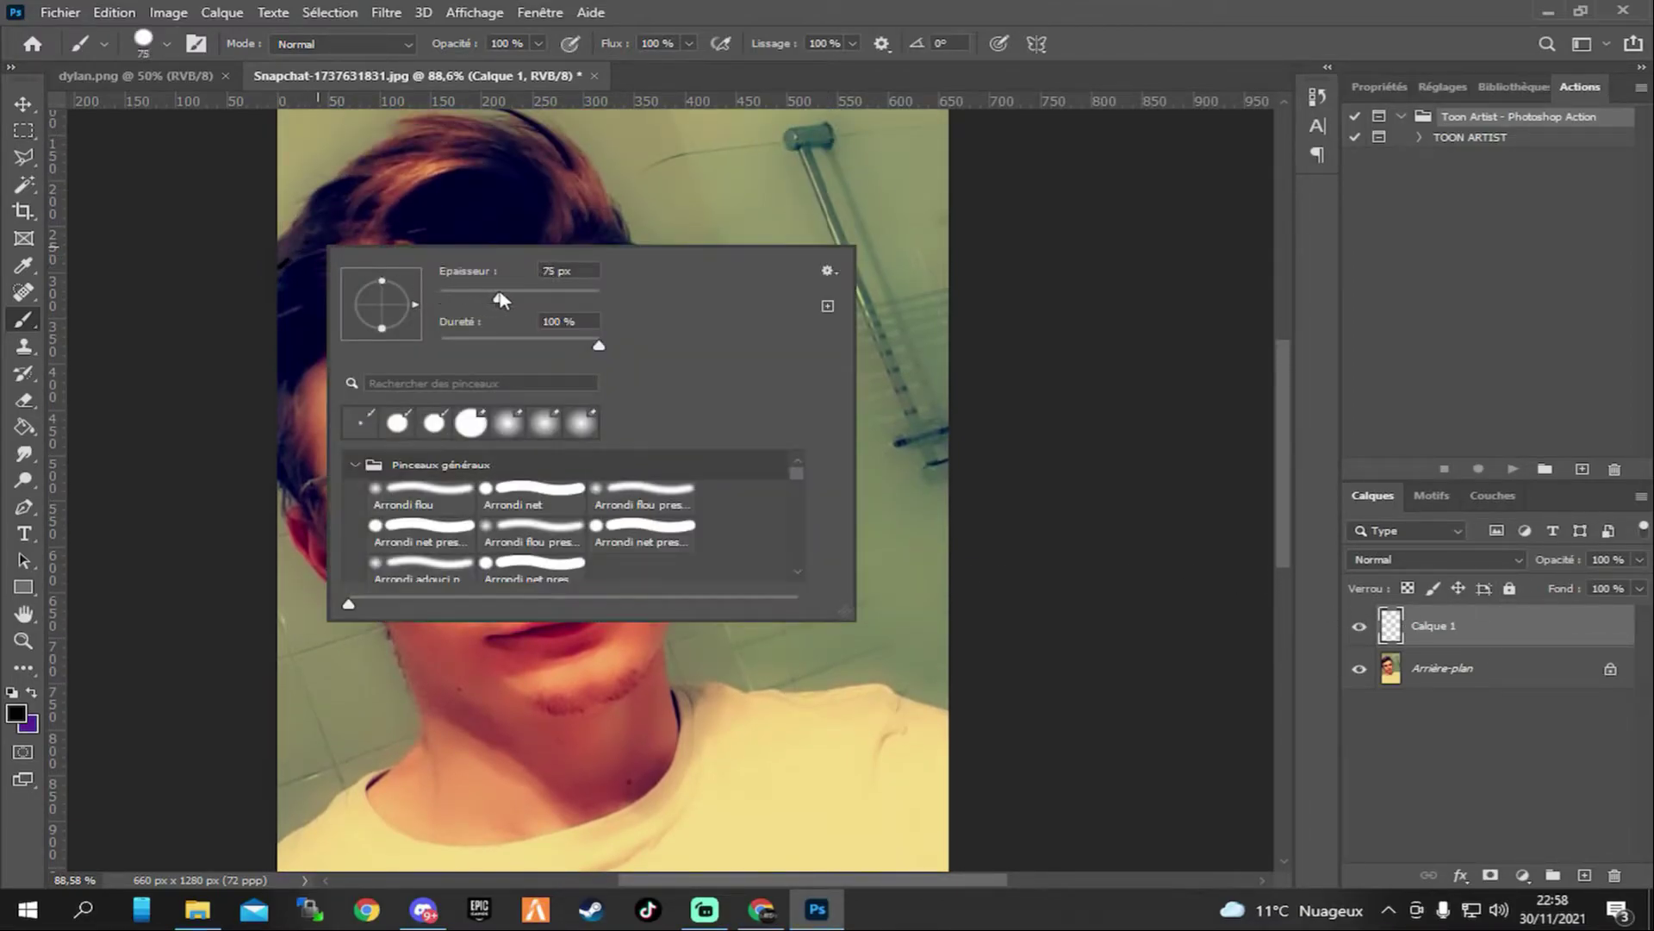
click(394, 224)
click(310, 277)
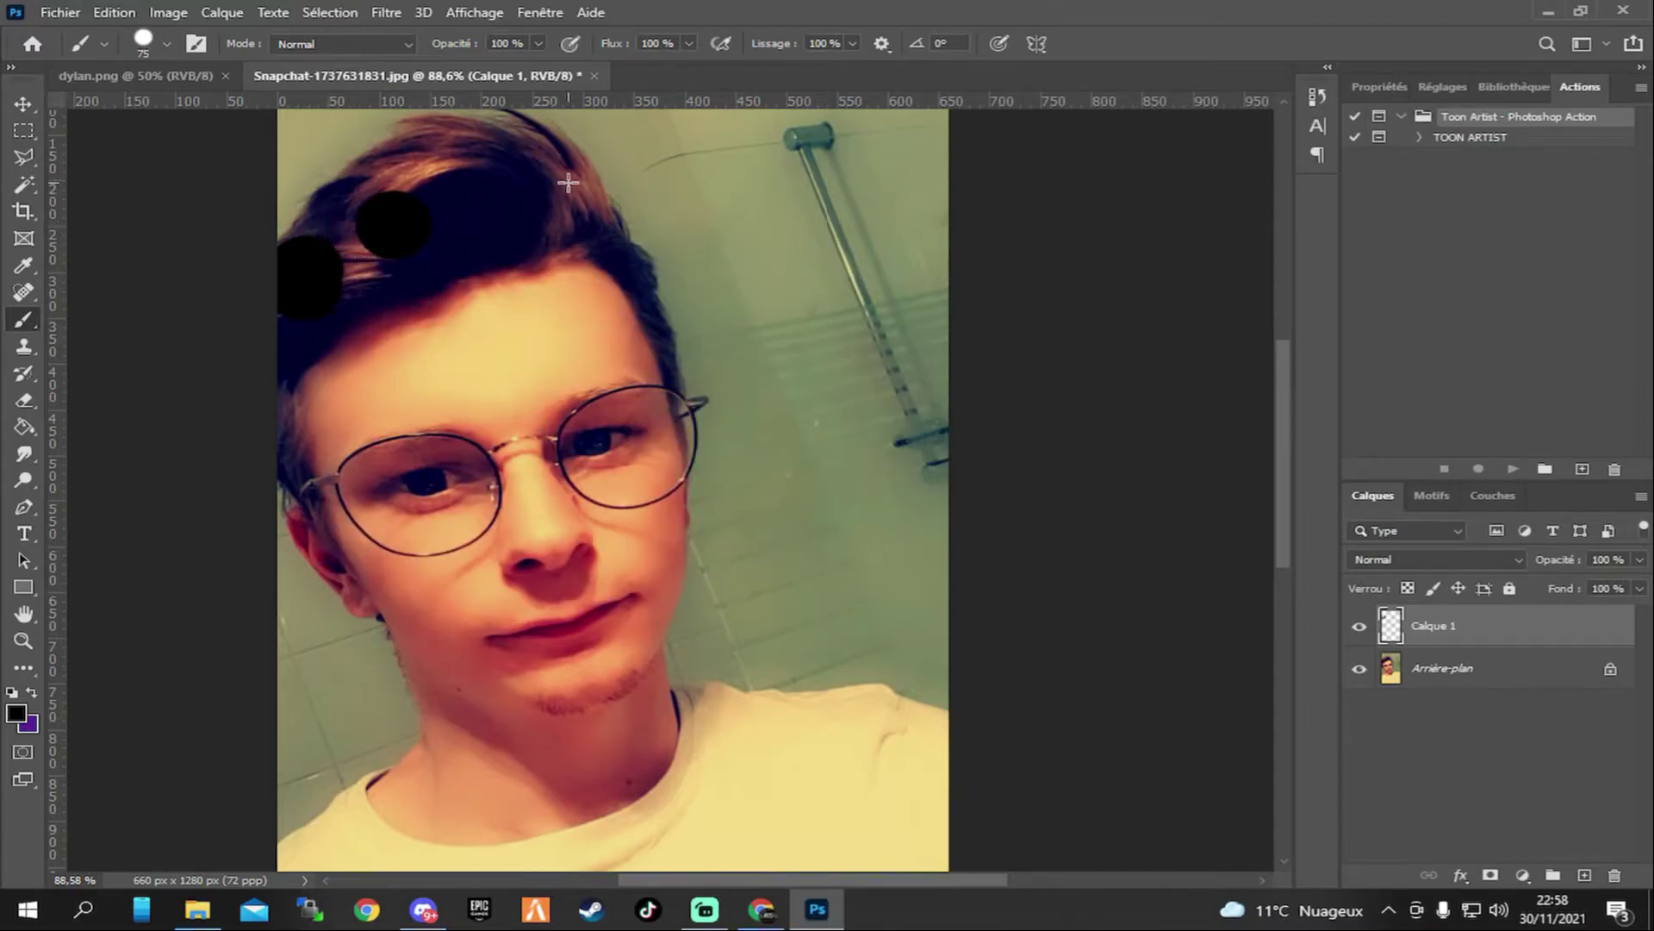
click(334, 244)
click(345, 220)
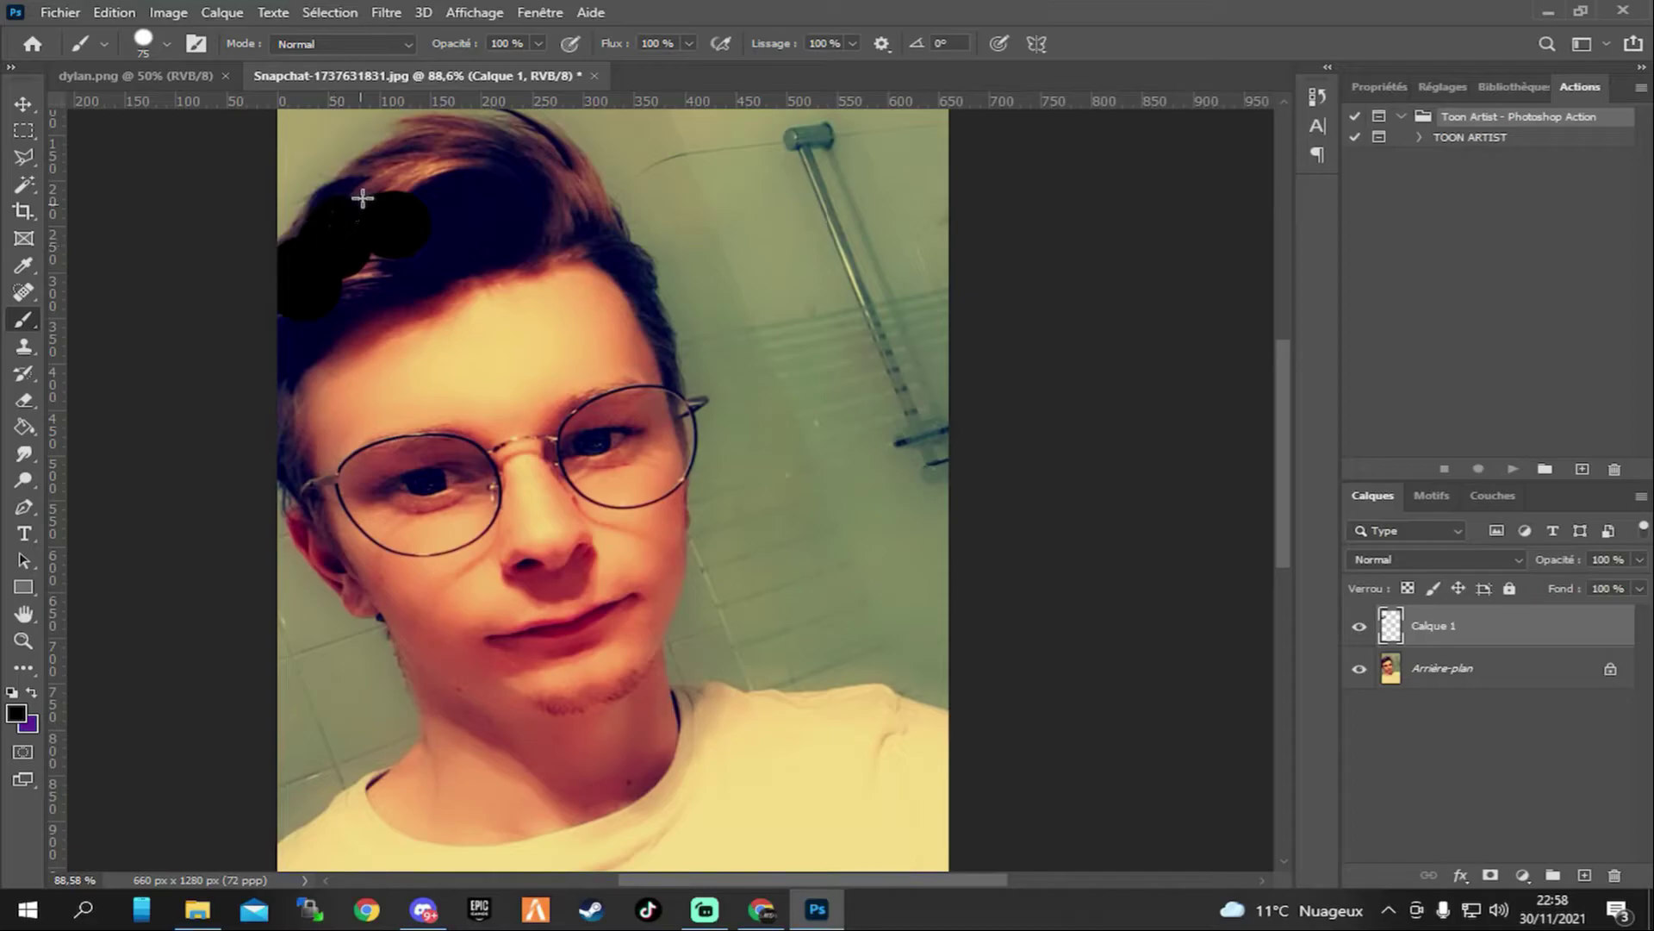
click(372, 181)
click(389, 173)
drag(405, 159, 532, 168)
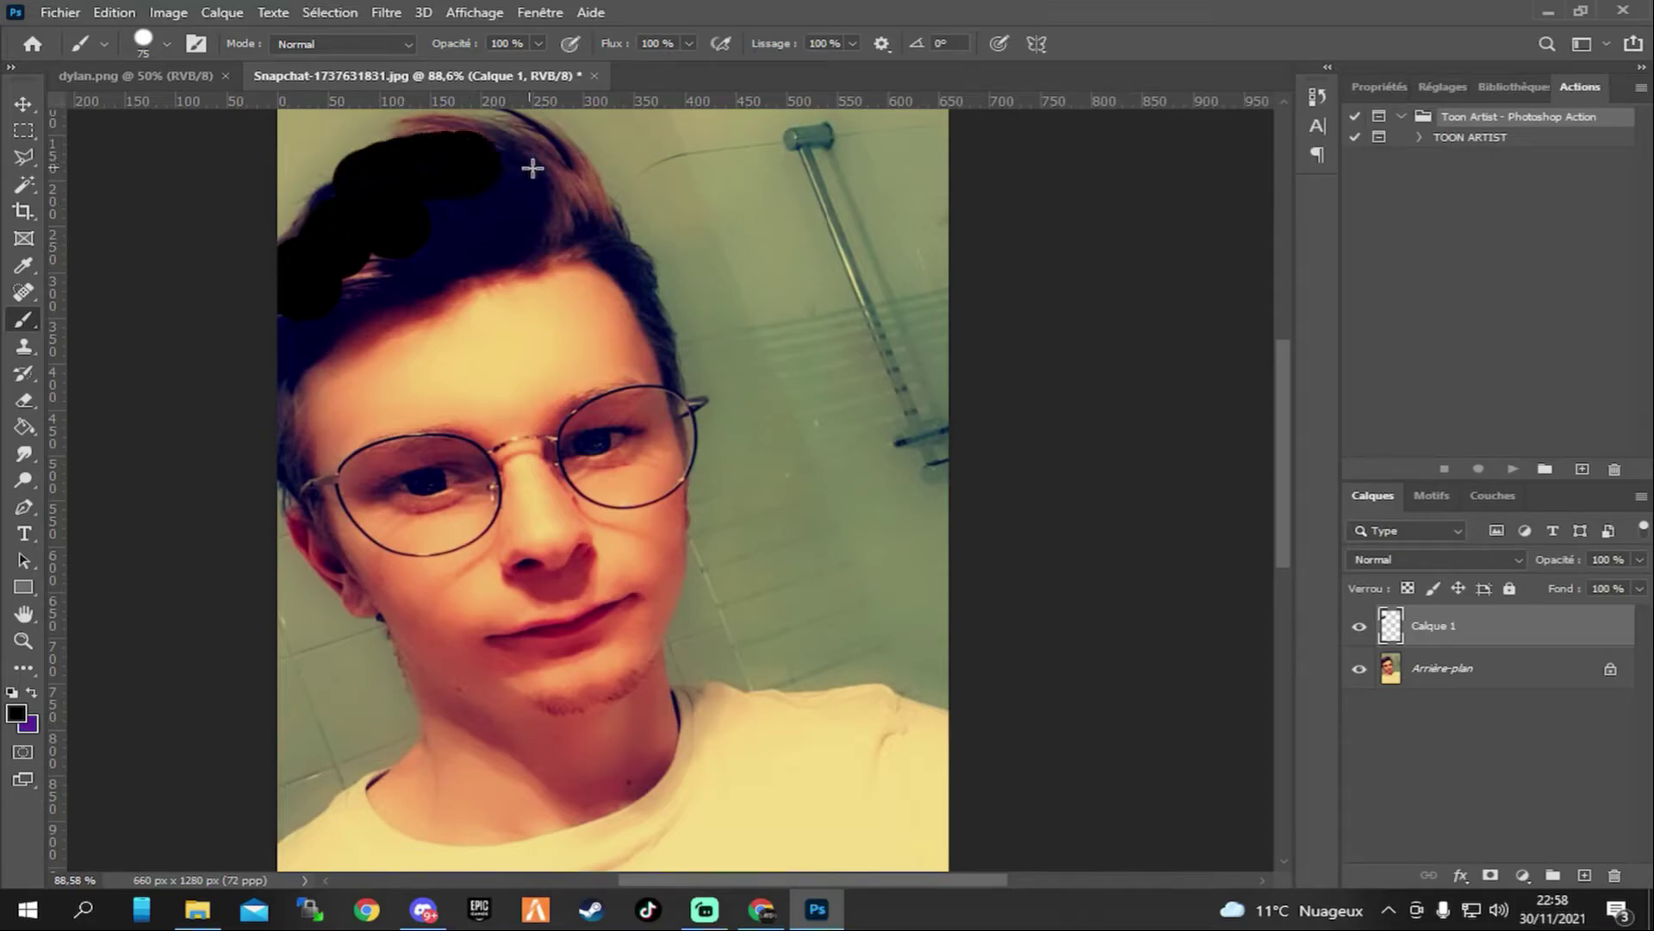
Set the brush smoothing to 0 % and paint black over the rest of the hair and the face.
click(853, 43)
drag(797, 69, 746, 69)
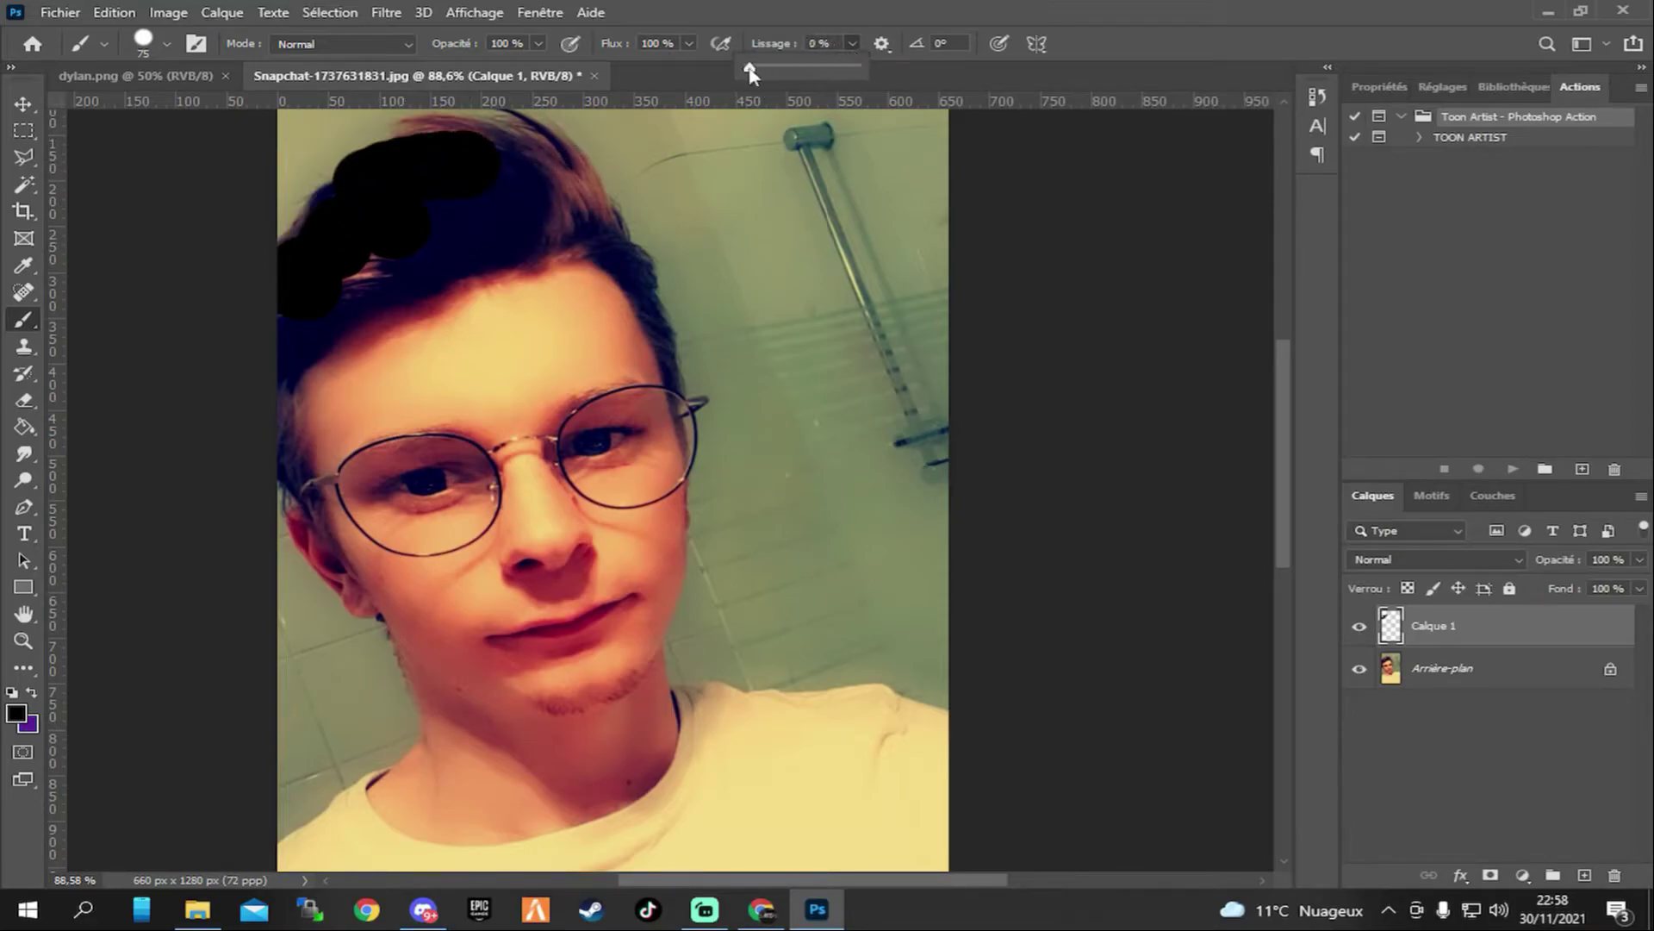
mouse_move(480, 140)
mouse_down()
mouse_move(569, 208)
mouse_move(634, 358)
mouse_move(648, 620)
mouse_move(576, 660)
mouse_move(461, 639)
mouse_move(293, 352)
mouse_move(458, 211)
mouse_move(337, 285)
mouse_move(362, 303)
mouse_move(574, 284)
mouse_move(525, 318)
mouse_move(601, 421)
mouse_move(587, 456)
mouse_move(484, 540)
mouse_move(469, 647)
mouse_up()
Paint black over the ear, the sides of the neck and the shoulder lines, and fill in the hair's upper left edge.
scroll(431, 543, down, 2)
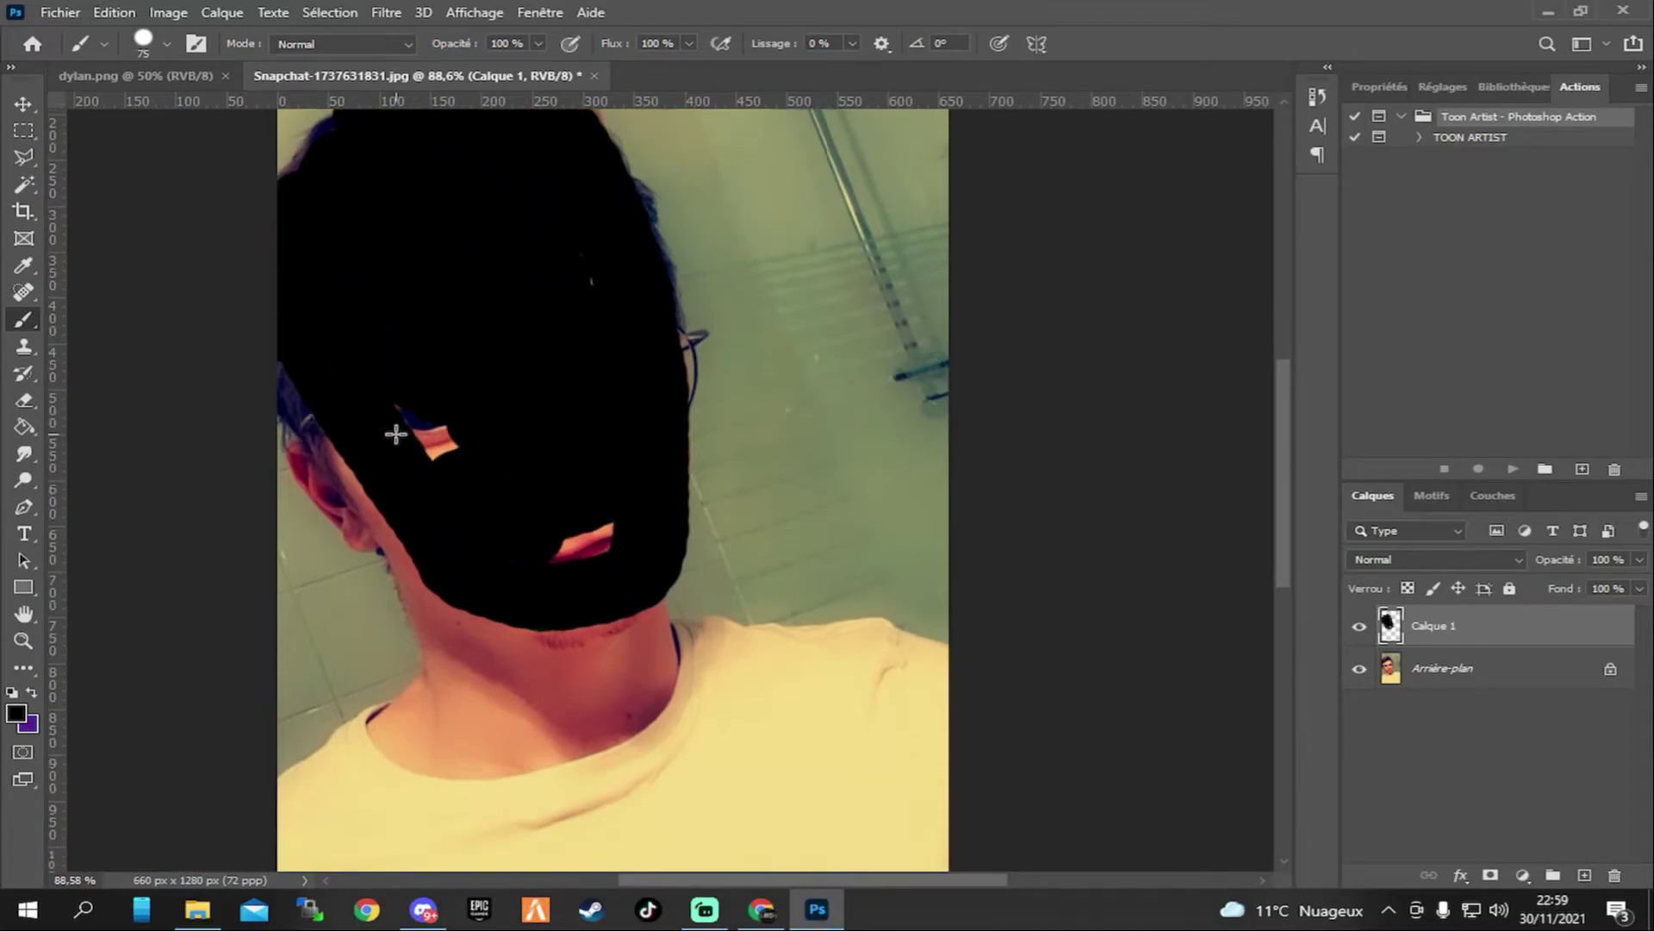
mouse_move(288, 380)
mouse_down()
mouse_move(448, 620)
mouse_move(456, 686)
mouse_move(287, 797)
mouse_up()
mouse_move(617, 655)
mouse_down()
mouse_move(885, 672)
mouse_move(976, 700)
mouse_move(631, 648)
mouse_move(639, 619)
mouse_move(615, 612)
mouse_move(607, 569)
mouse_move(474, 535)
mouse_move(417, 396)
mouse_up()
scroll(474, 330, up, 2)
scroll(474, 330, up, 1)
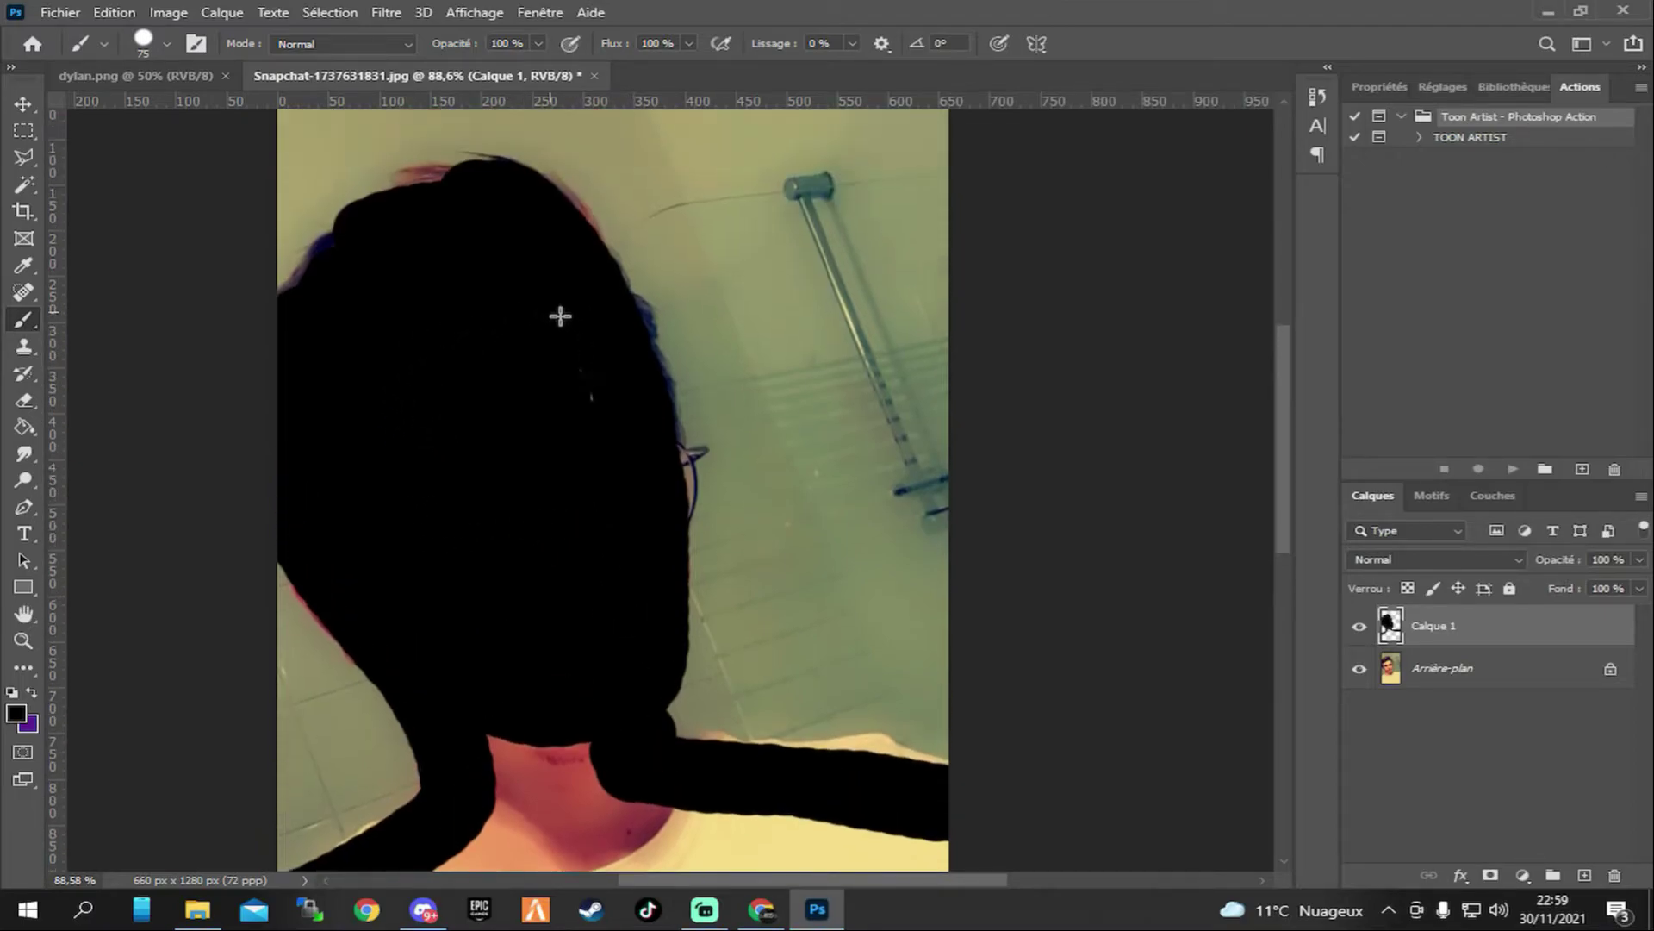
mouse_move(461, 208)
mouse_down()
mouse_move(399, 213)
mouse_move(297, 274)
mouse_up()
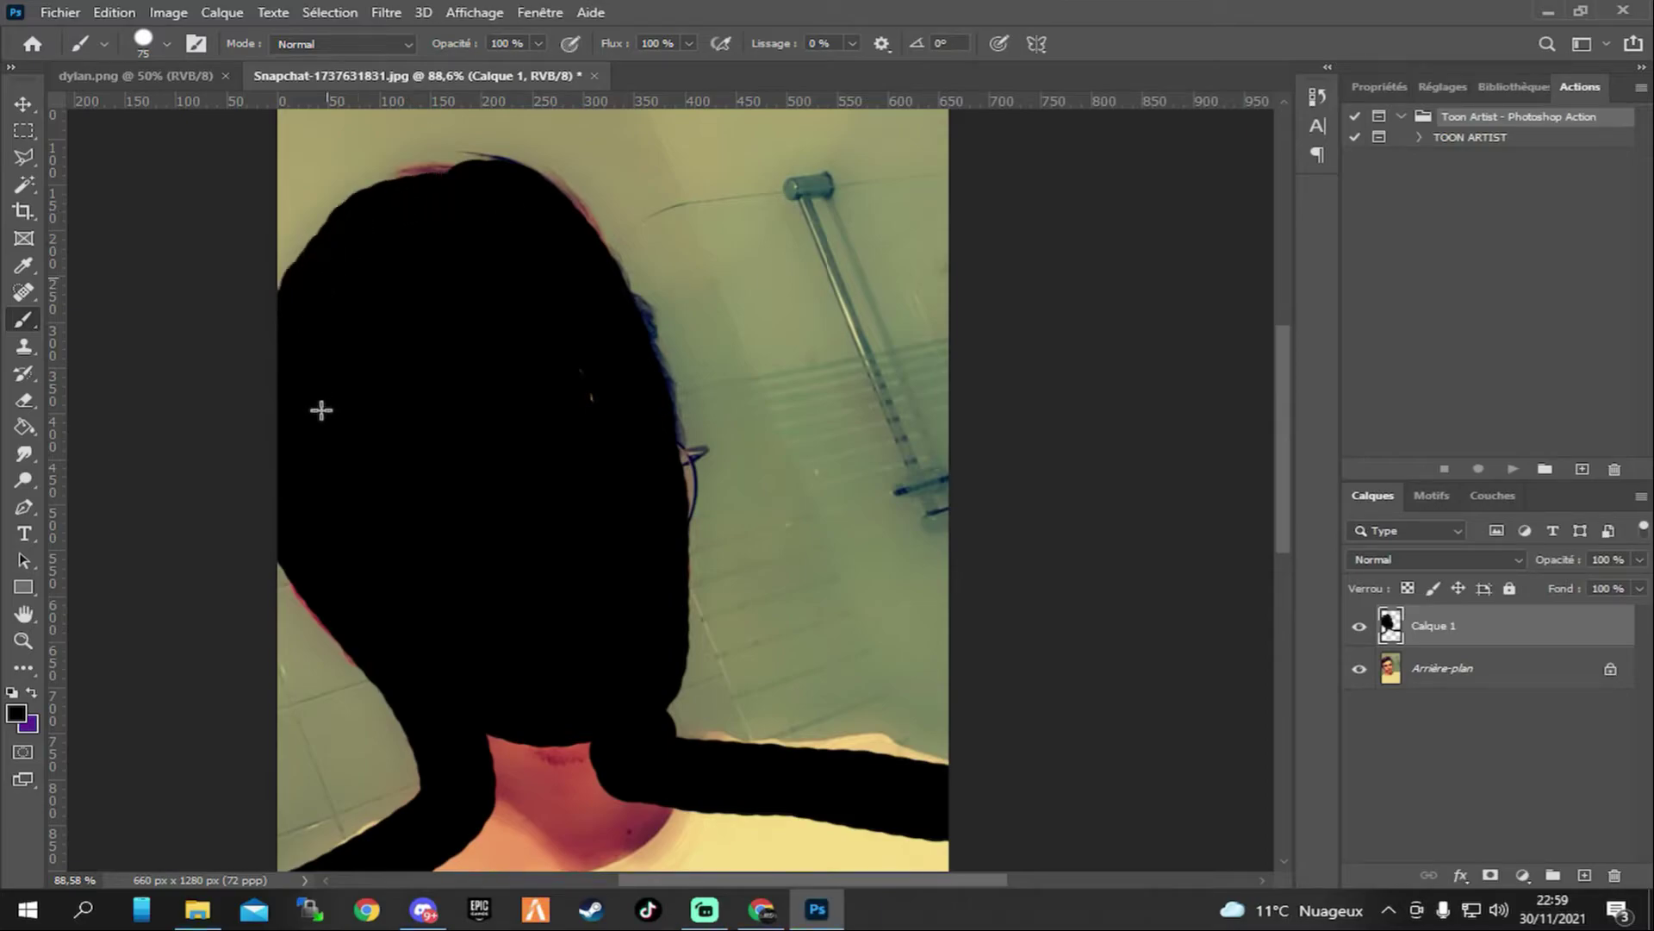
Enlarge the brush, finishing at 92 px, and paint black over the remaining neck and the whole shirt.
scroll(584, 432, down, 10)
right_click(633, 484)
drag(818, 550, 871, 549)
mouse_move(510, 481)
mouse_down()
mouse_move(375, 500)
mouse_move(420, 441)
mouse_move(550, 403)
mouse_move(938, 432)
mouse_move(388, 621)
mouse_move(354, 683)
mouse_move(942, 731)
mouse_up()
scroll(654, 491, up, 1)
right_click(635, 486)
click(819, 533)
mouse_move(566, 358)
mouse_down()
mouse_move(508, 329)
mouse_move(500, 303)
mouse_move(893, 341)
mouse_move(997, 369)
mouse_up()
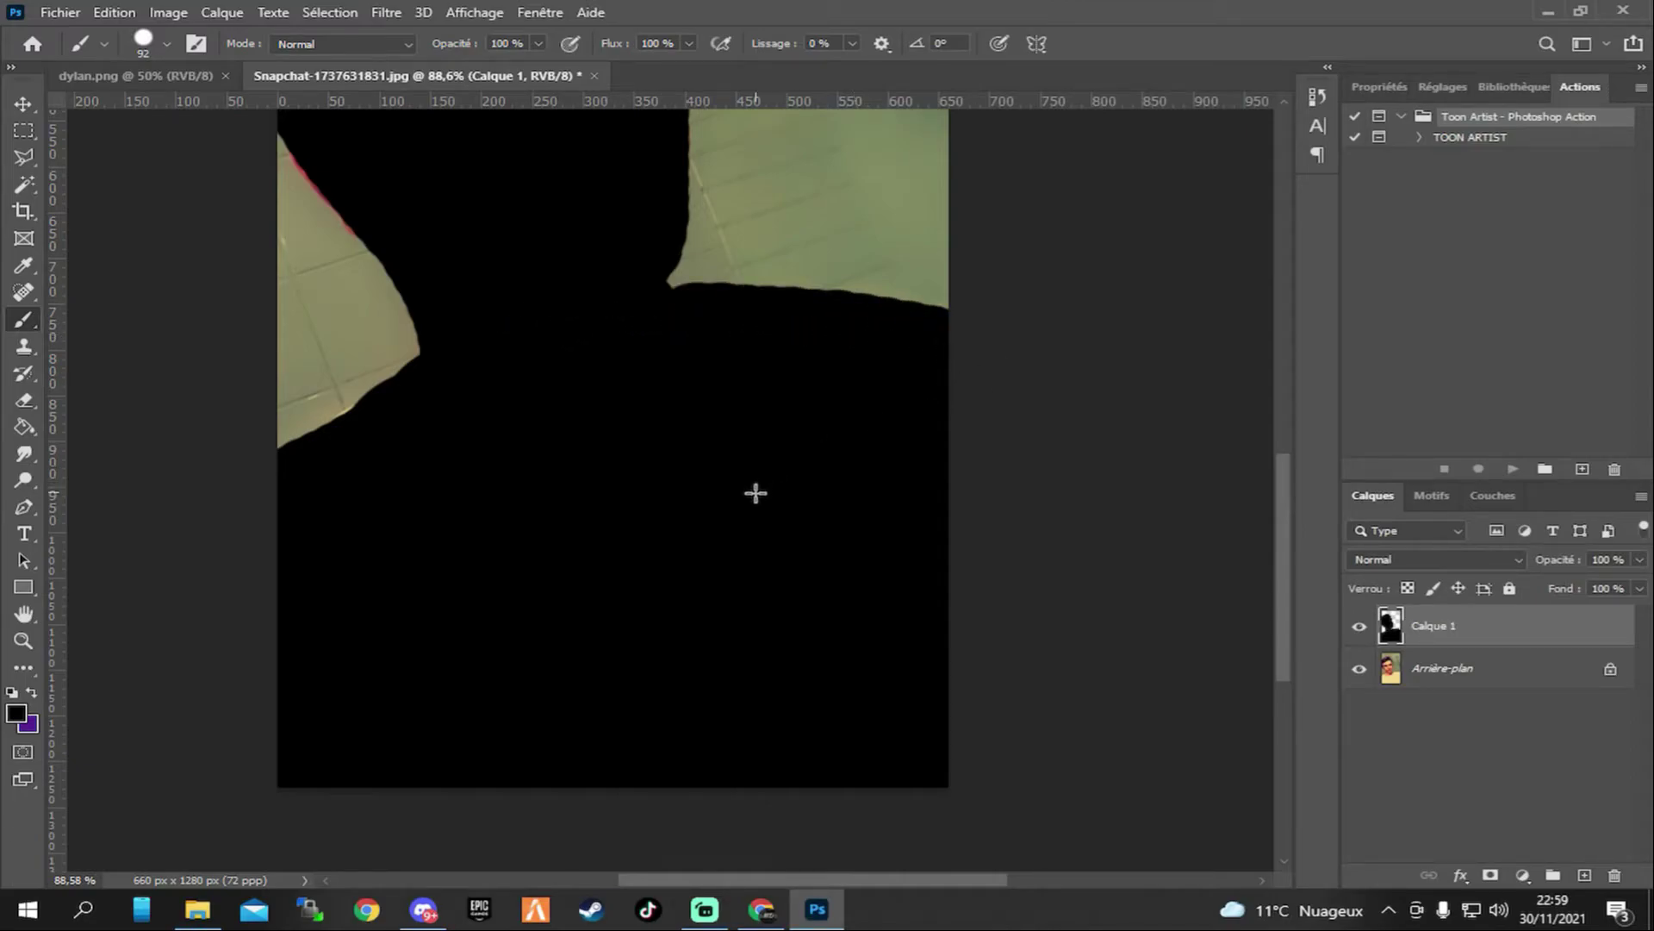
Try to paint over the protruding end of the glasses with the 92 px brush, and undo the stroke.
scroll(750, 483, down, 1)
scroll(756, 426, down, 4)
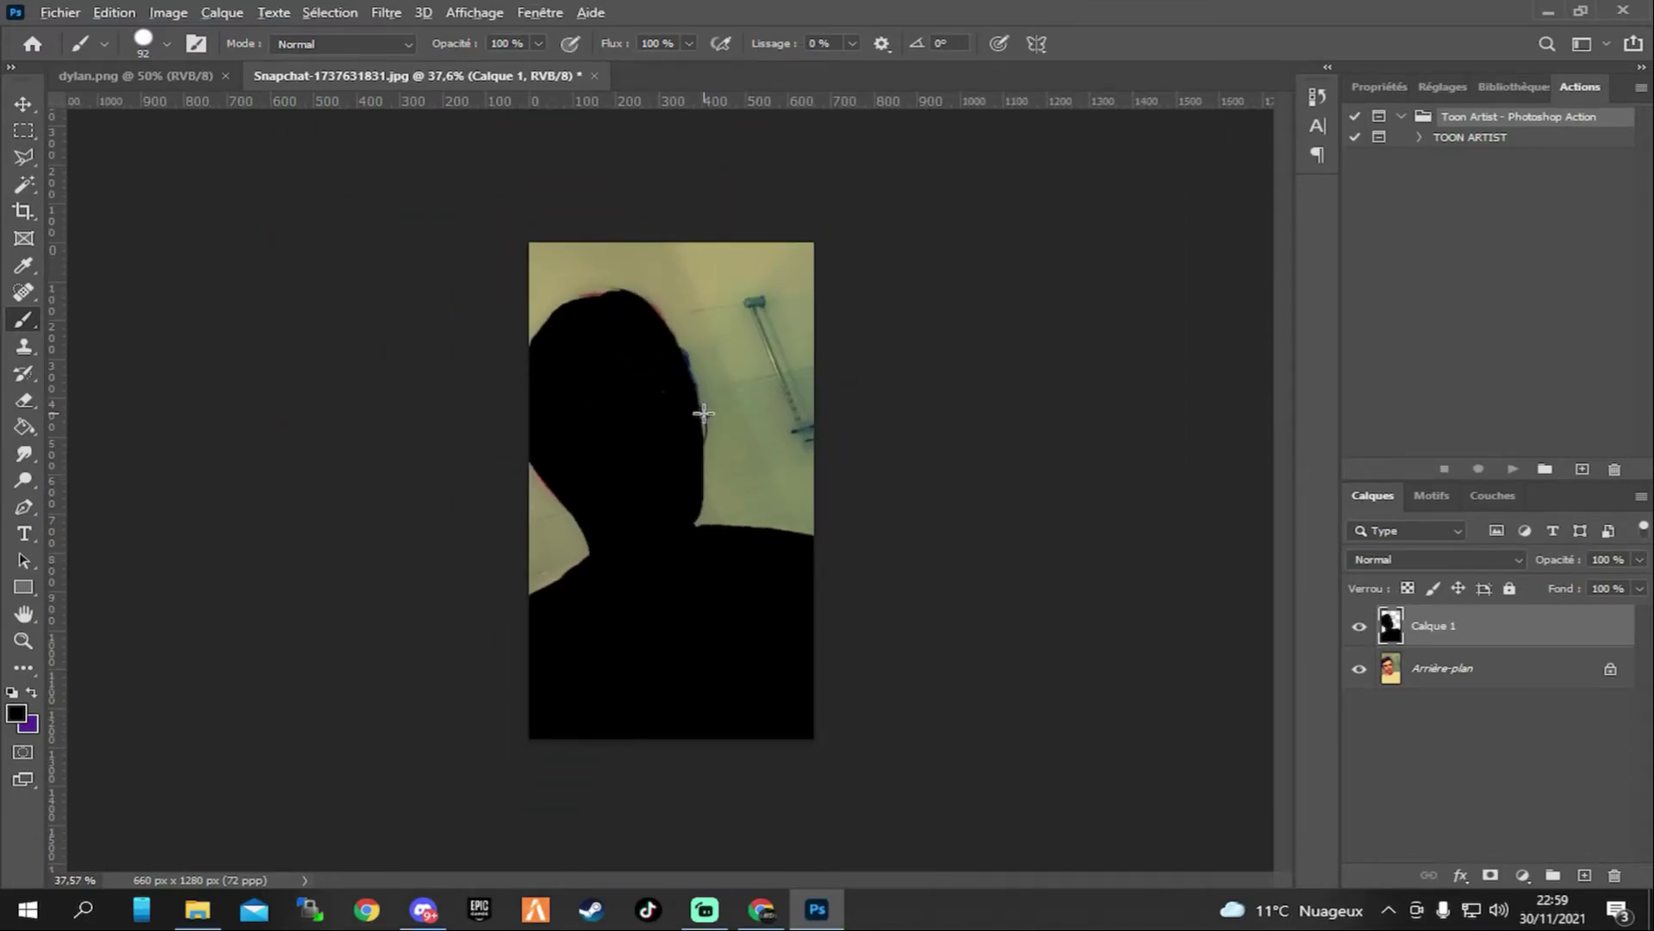
scroll(704, 413, up, 5)
drag(677, 455, 668, 471)
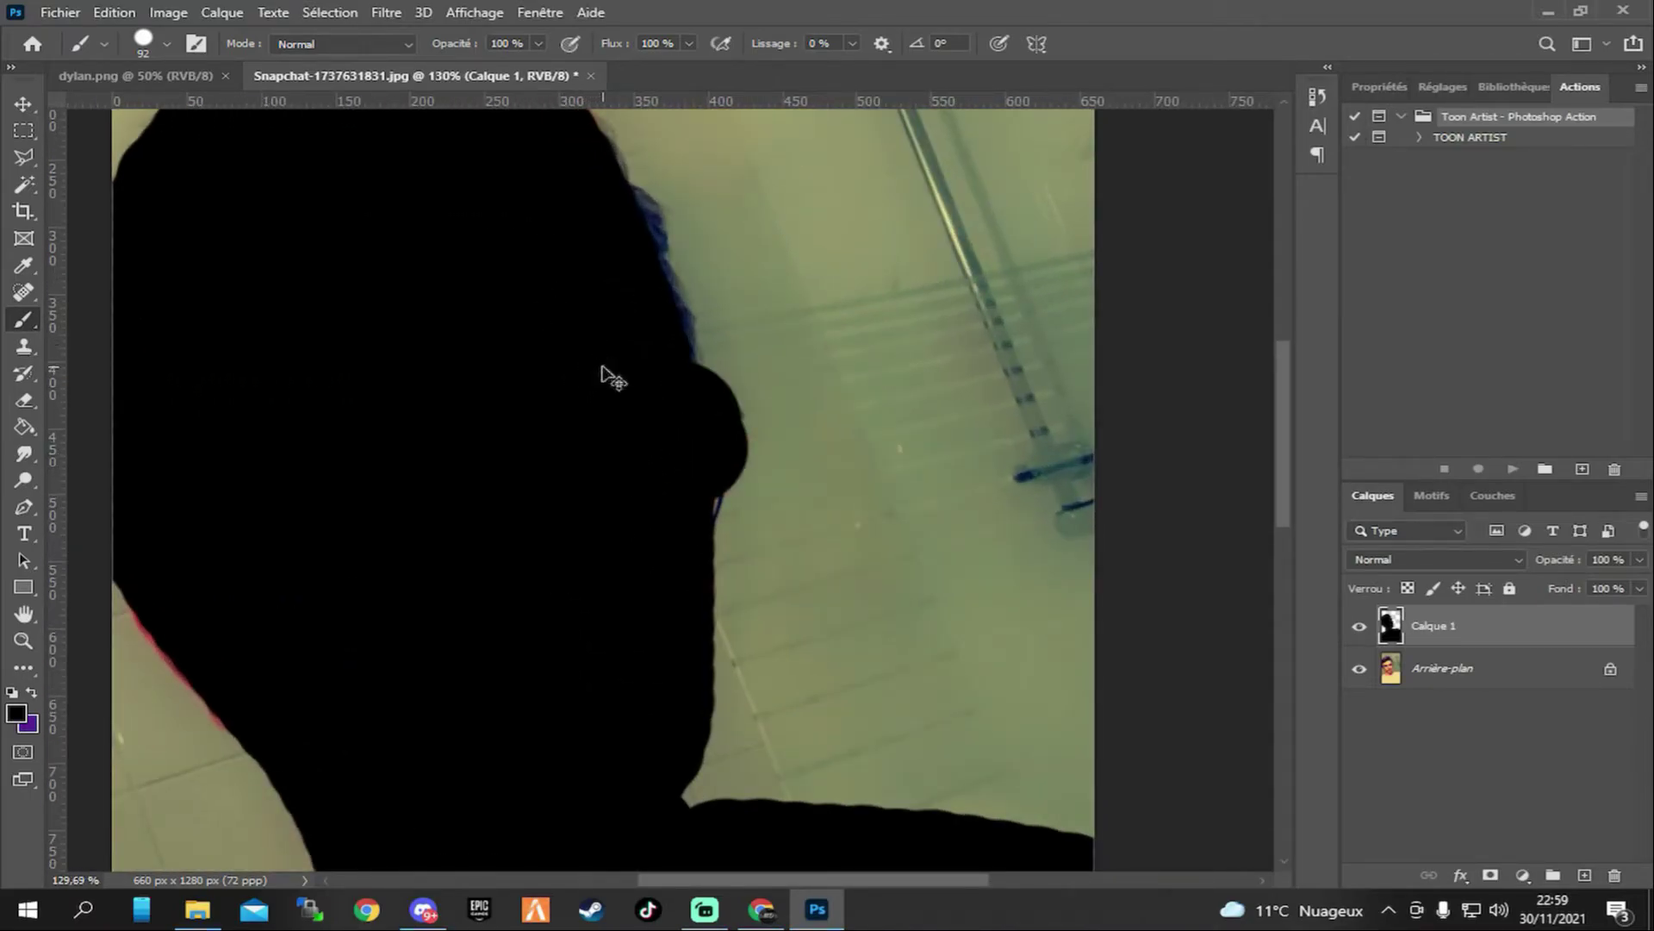
key(ctrl+z)
click(568, 336)
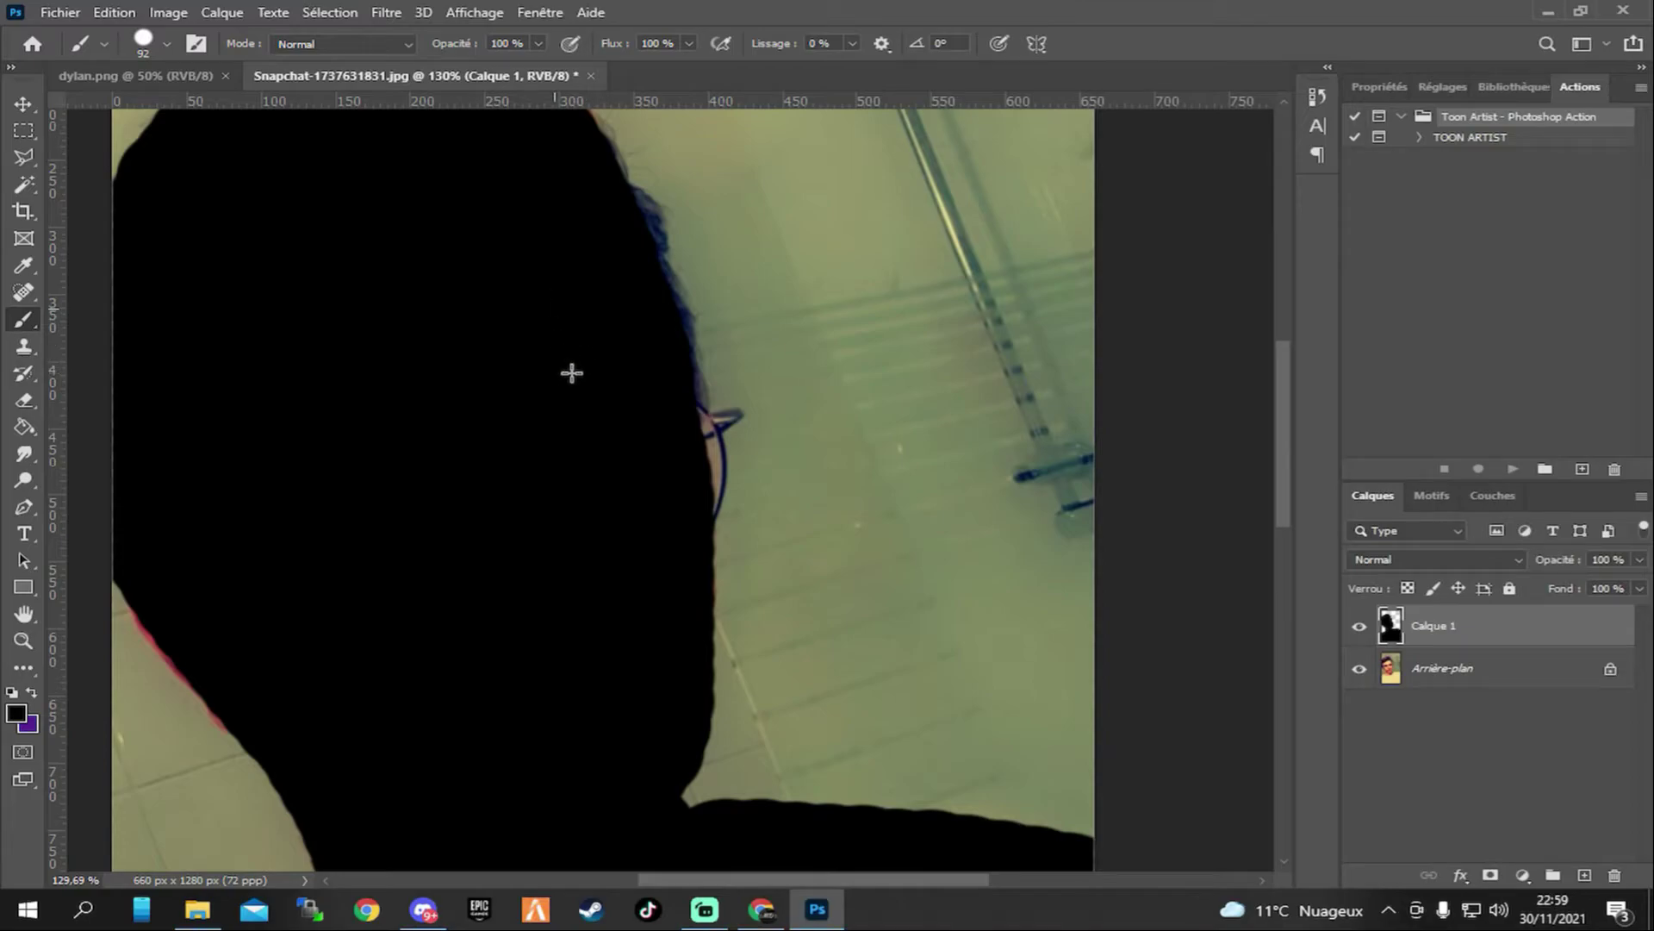
Reduce the brush size to 43 px and paint black over the glasses' rim at the side of the face.
right_click(600, 419)
mouse_move(646, 410)
mouse_down()
mouse_move(687, 432)
mouse_move(686, 506)
mouse_move(693, 434)
mouse_move(672, 380)
mouse_up()
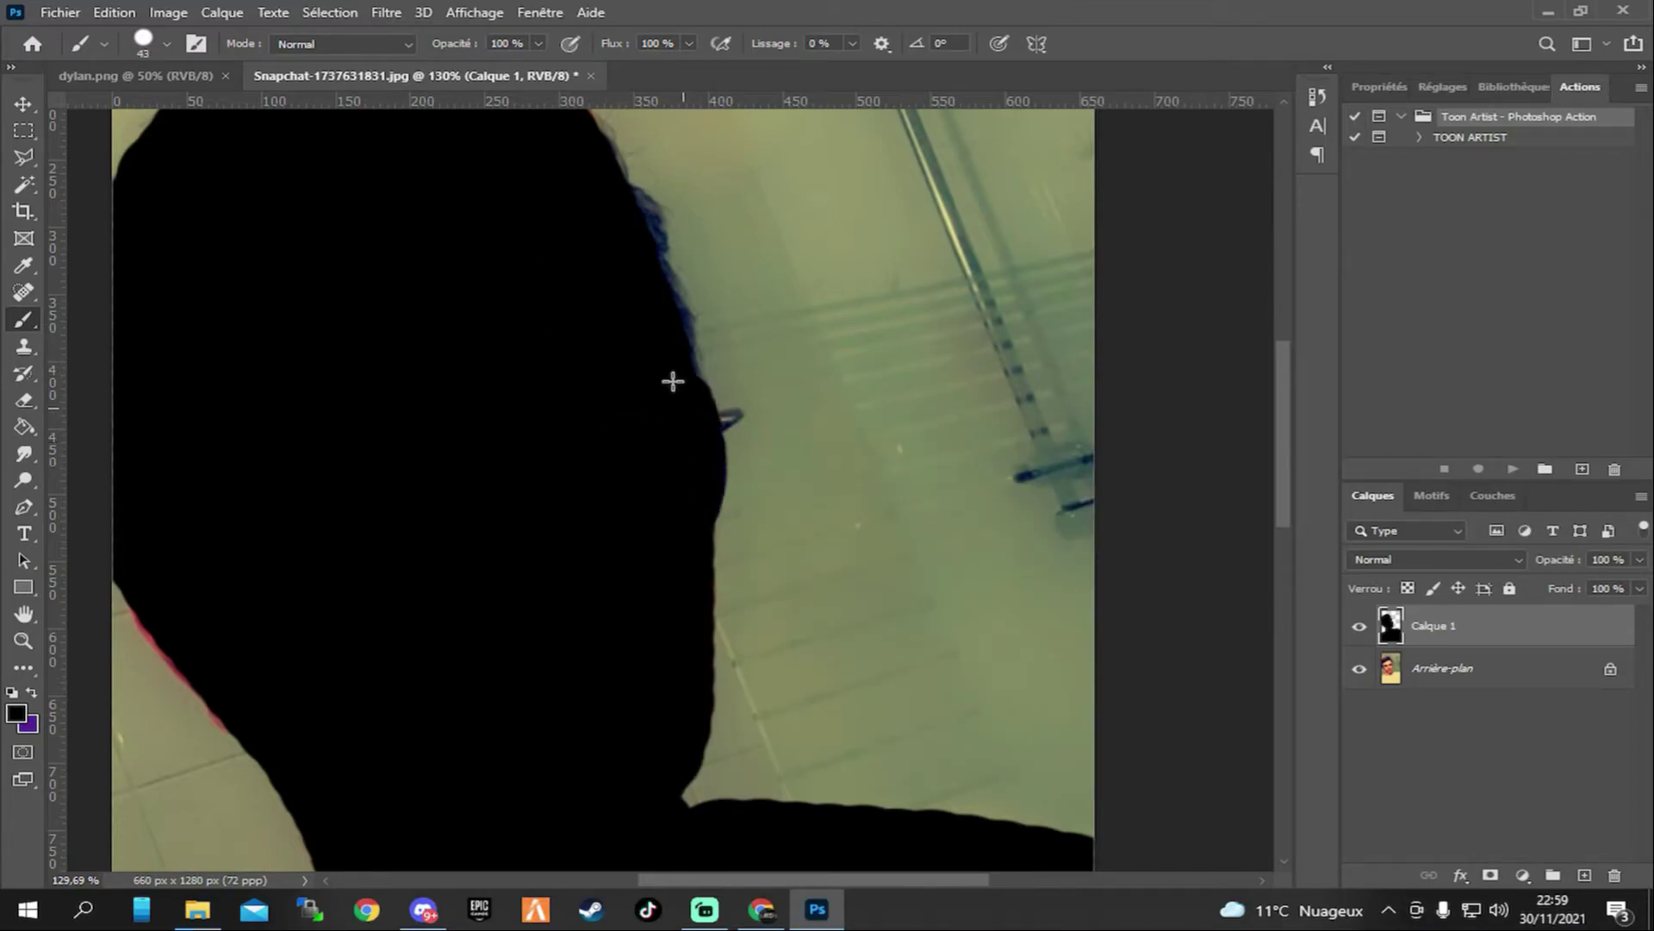
scroll(635, 418, down, 5)
scroll(725, 447, down, 1)
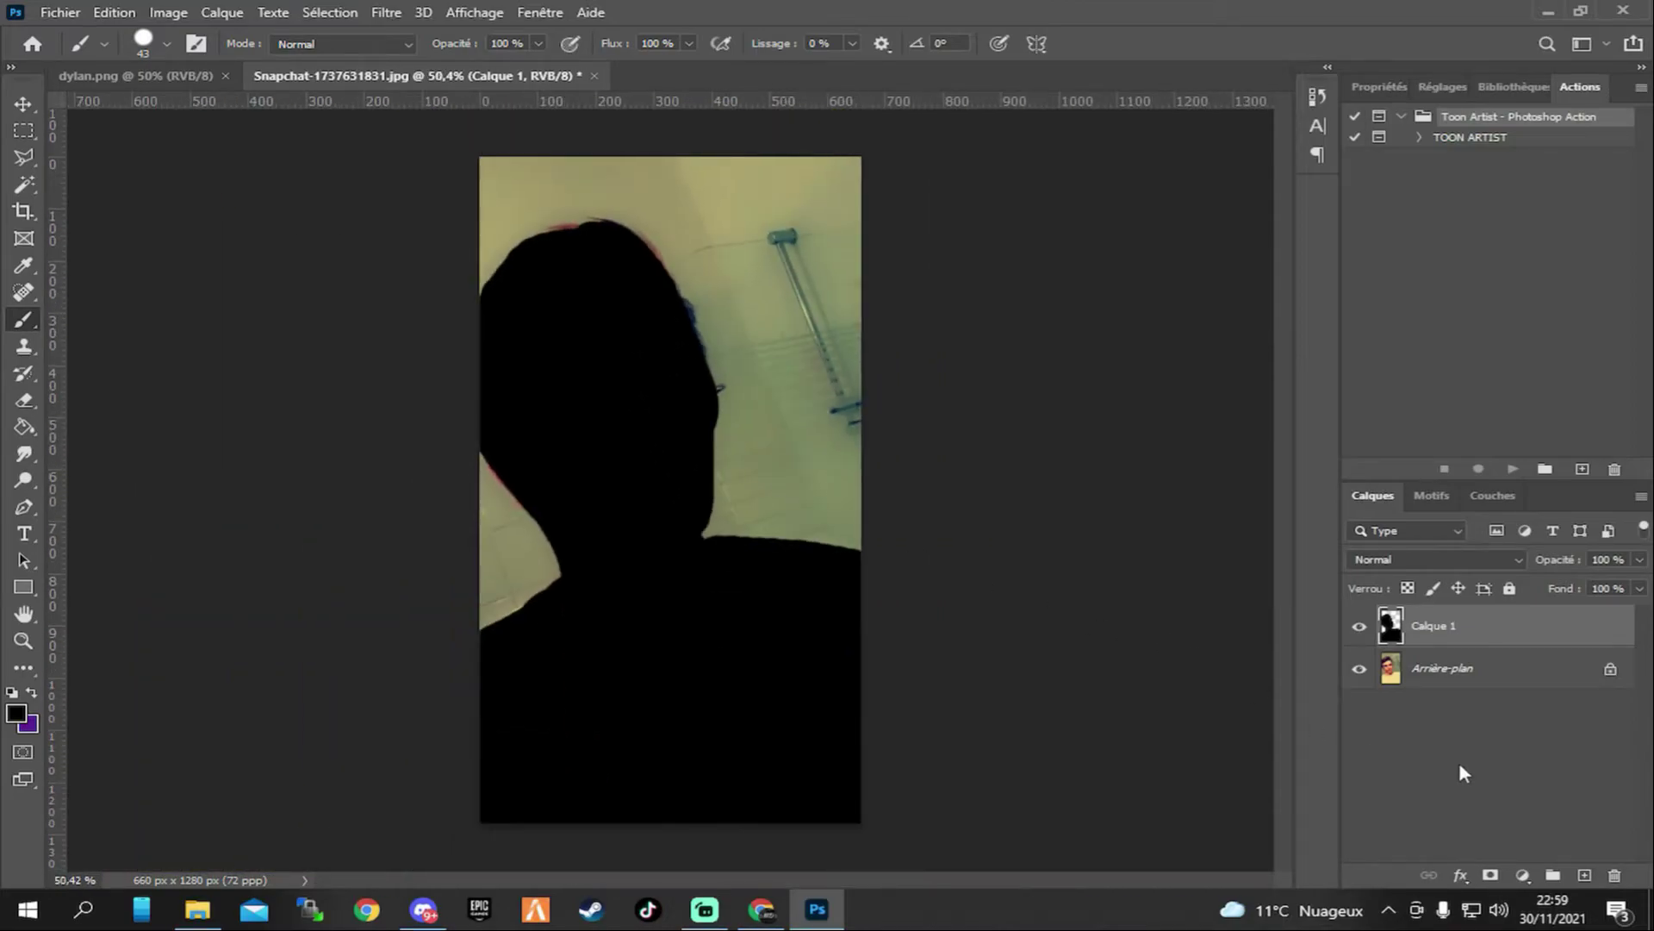
Keep Calque 1 selected, close the Actions panel and display it again.
click(1445, 760)
click(1456, 636)
right_click(1584, 93)
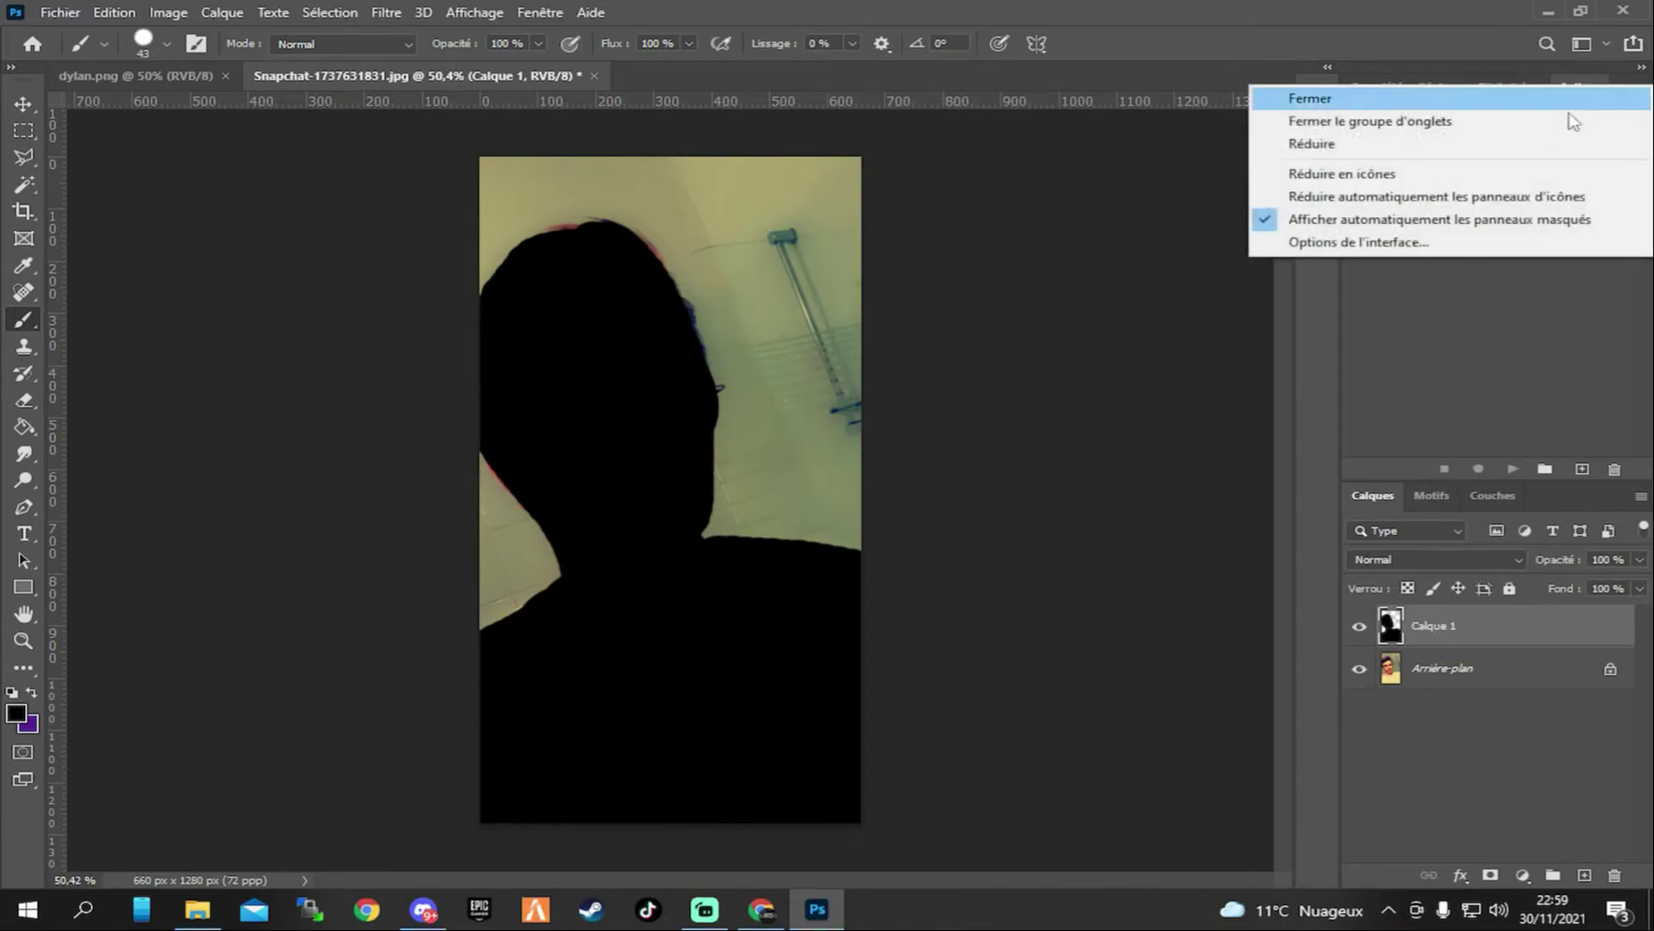
click(1529, 106)
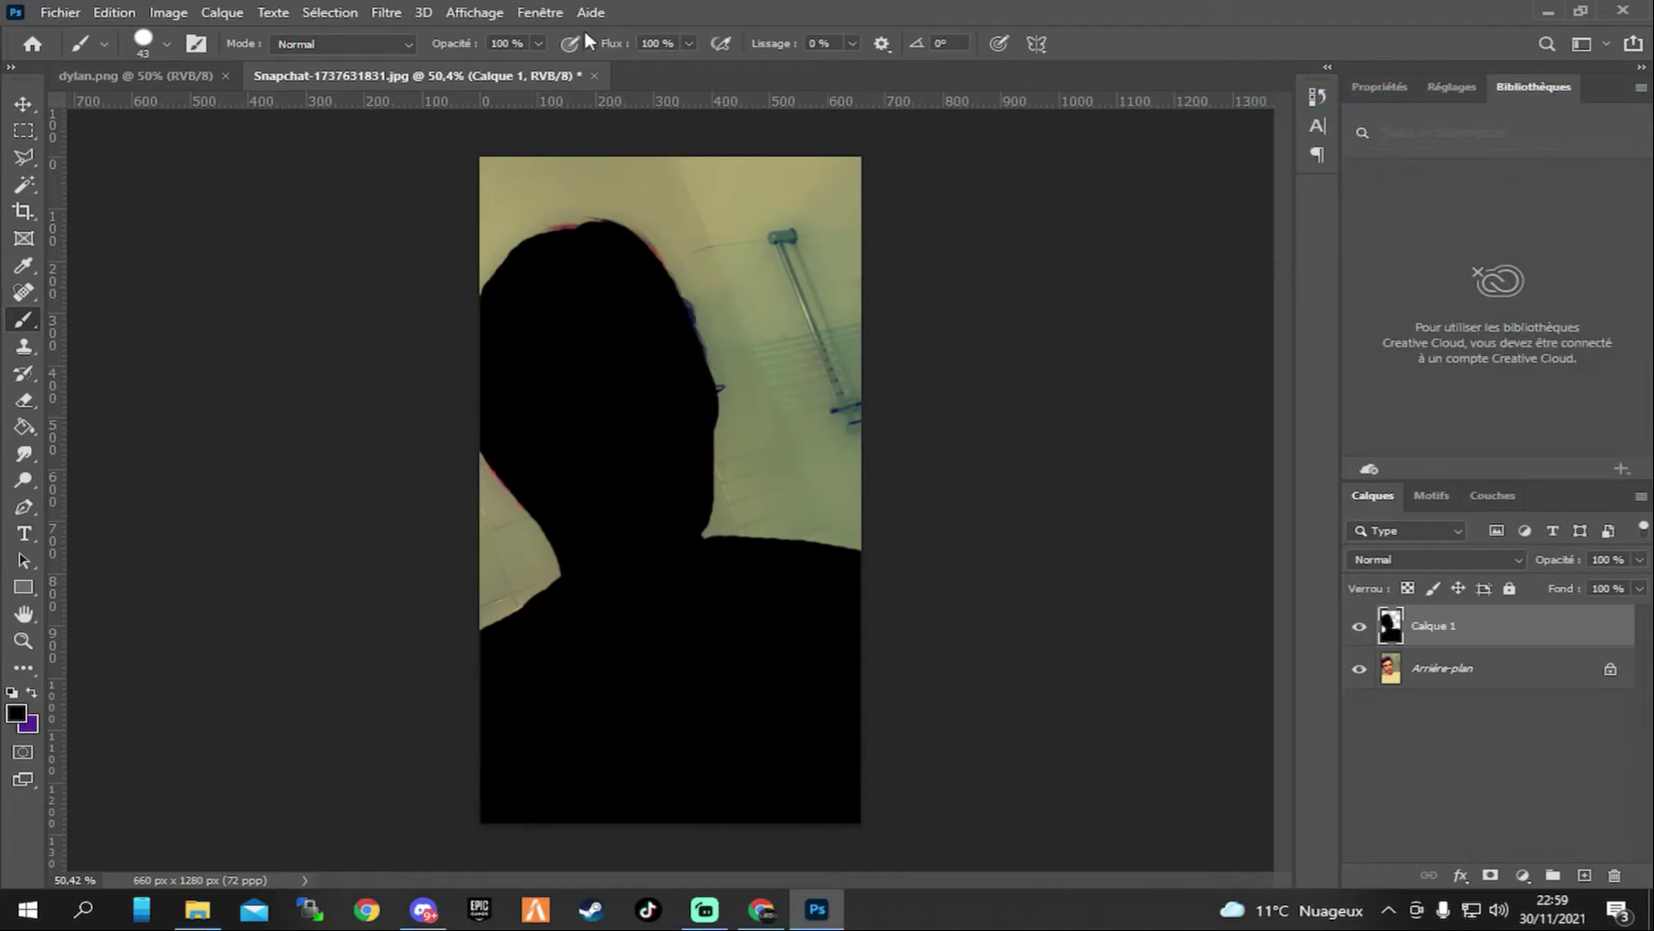
click(546, 14)
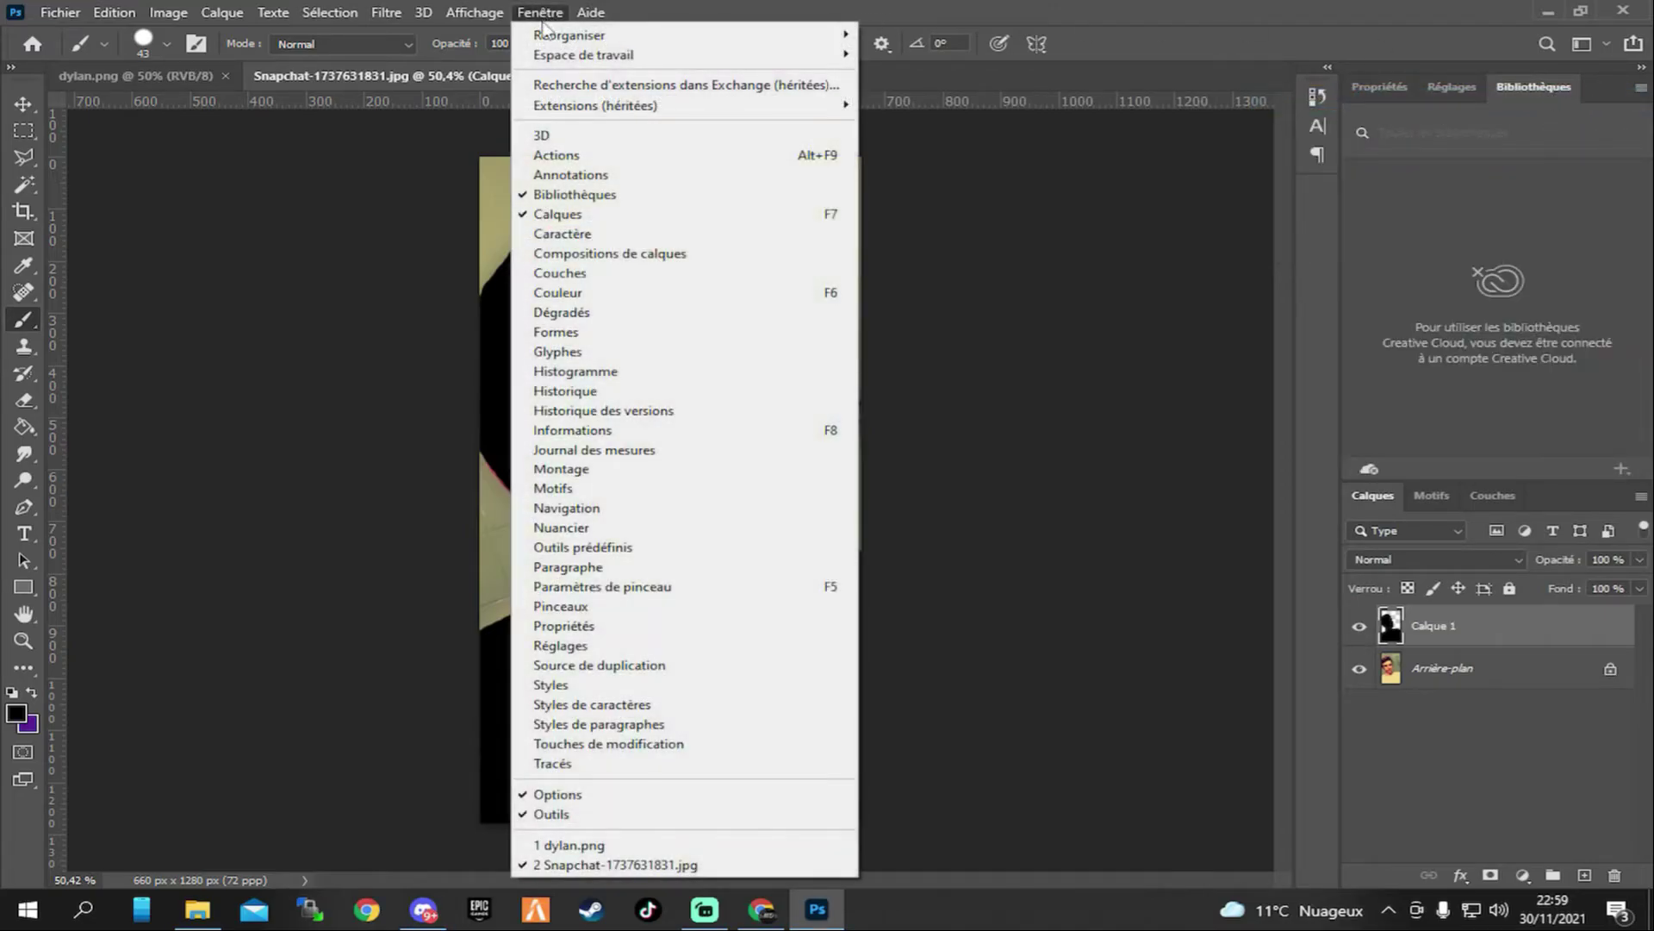
click(580, 151)
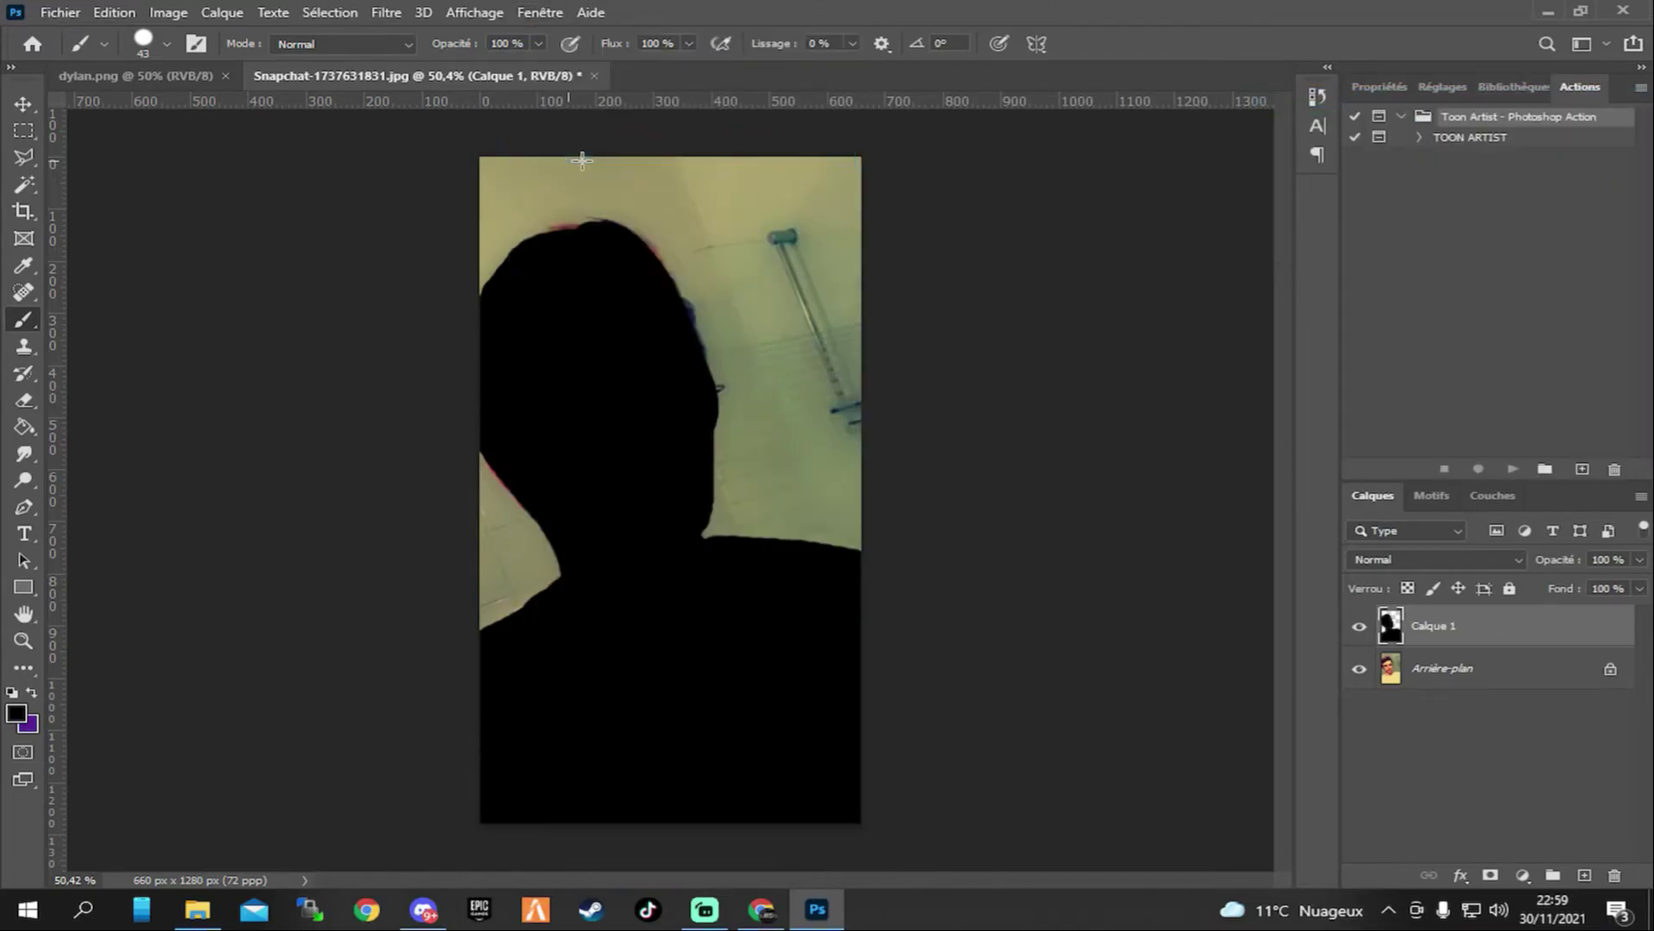
Run the TOON ARTIST action on the painted photo and continue past its completion message.
click(1456, 139)
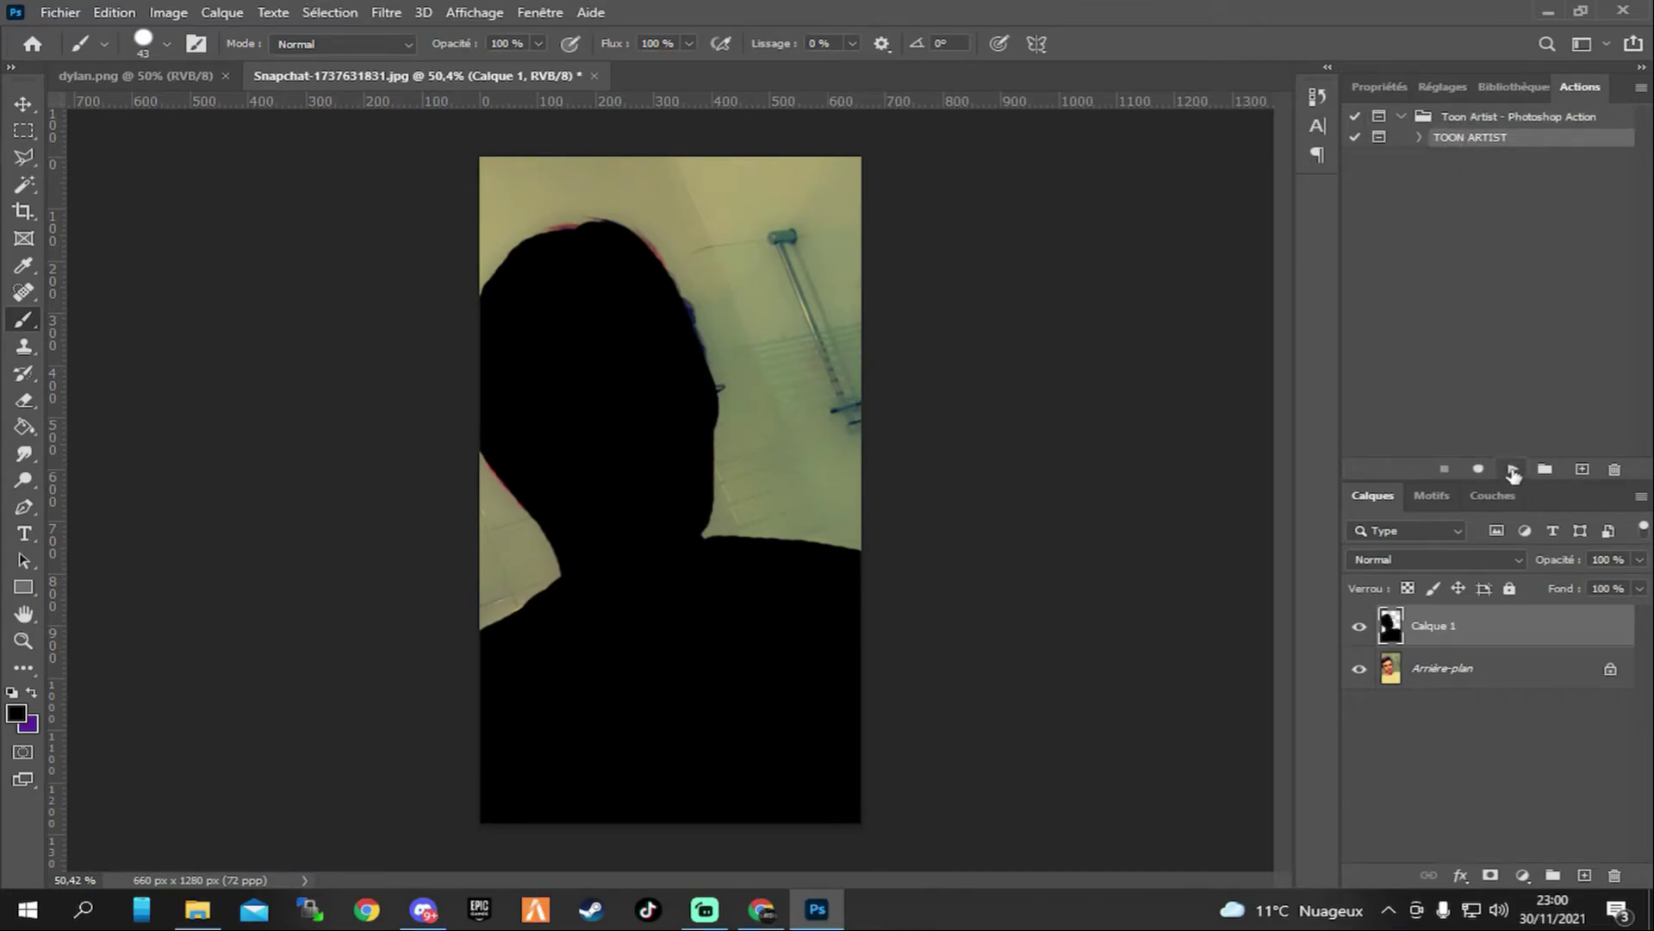
click(1513, 471)
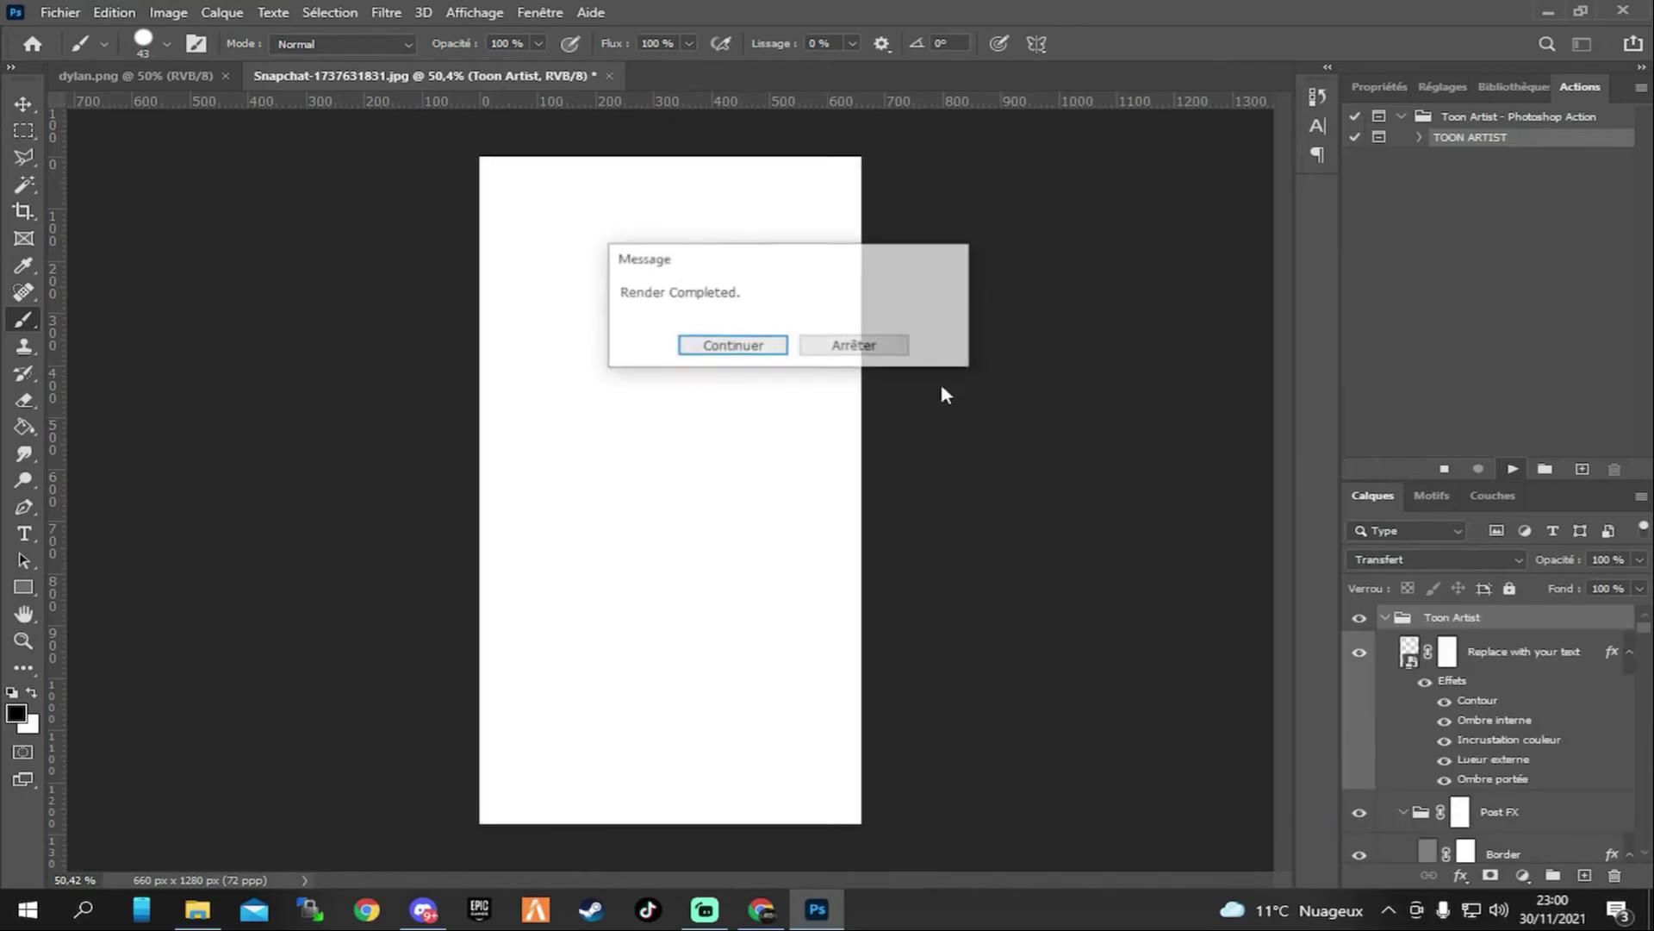
click(733, 345)
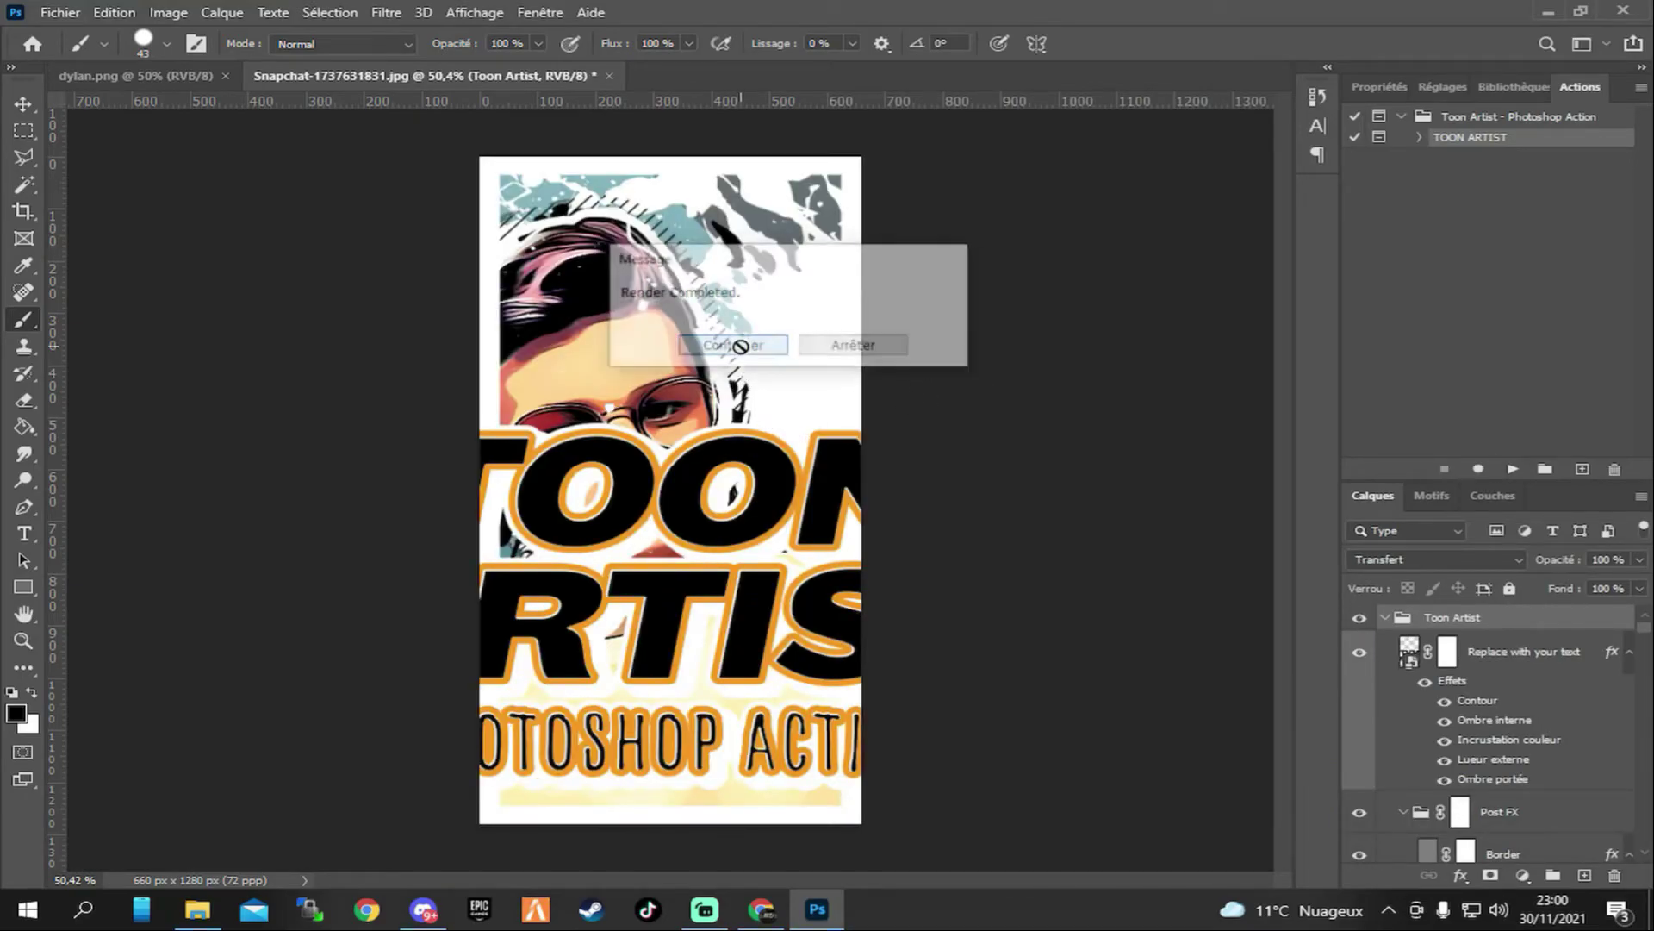
Hide the Replace with your text layer and the Post FX group with its white border.
click(1360, 653)
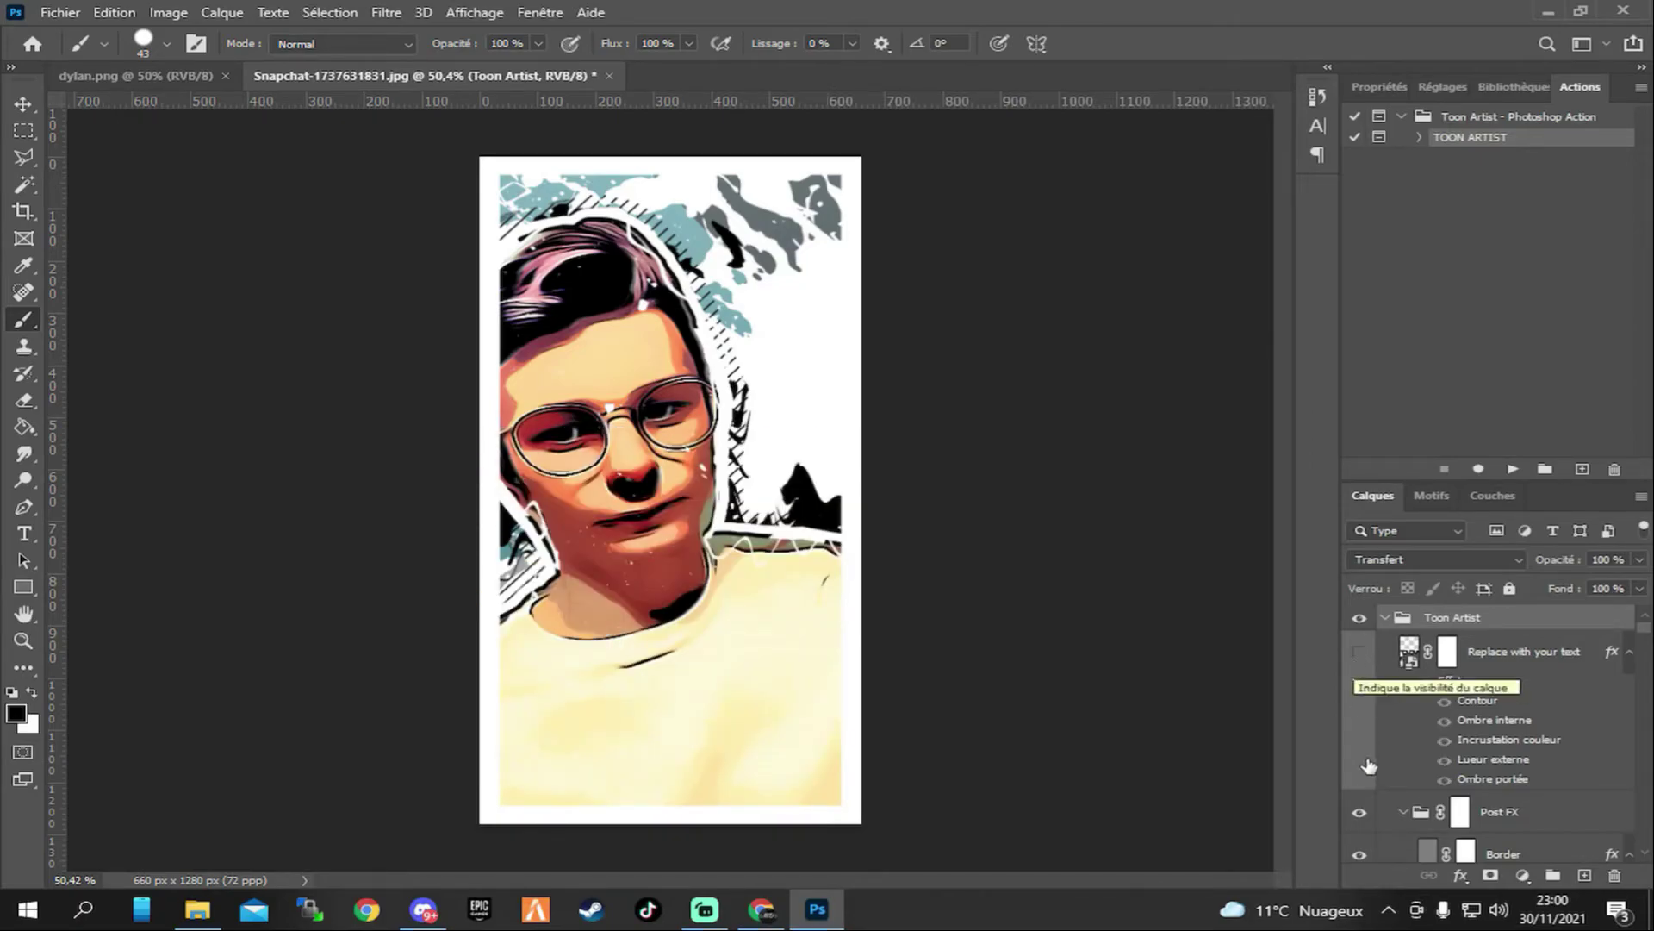
scroll(1387, 690, down, 5)
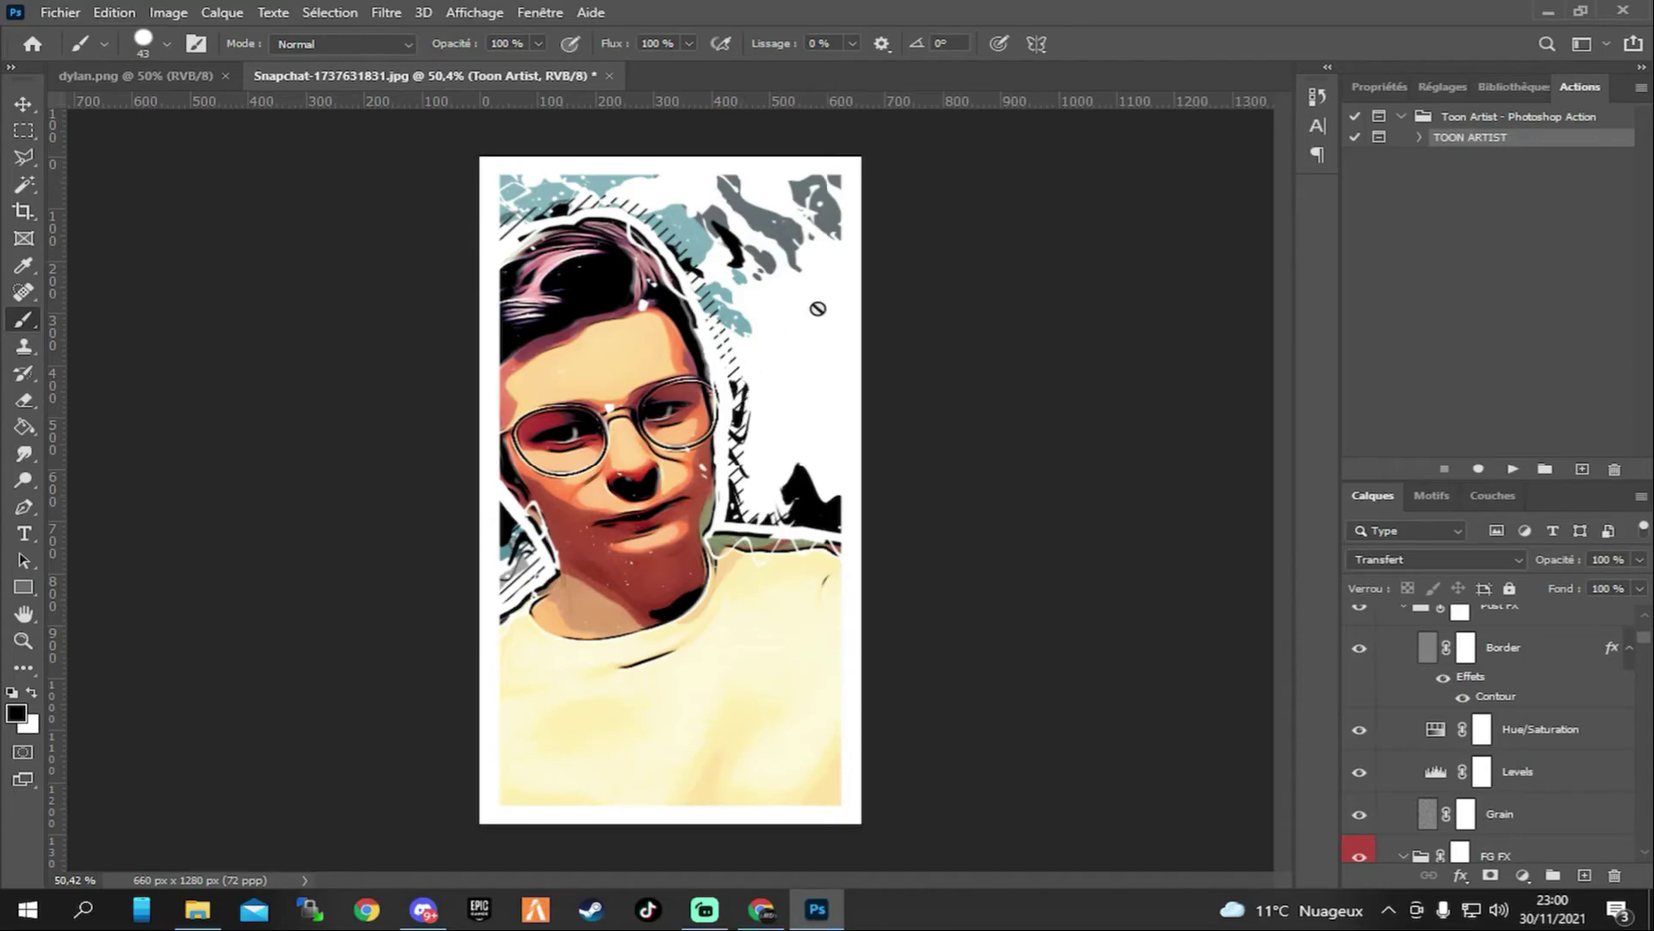
scroll(1383, 711, up, 3)
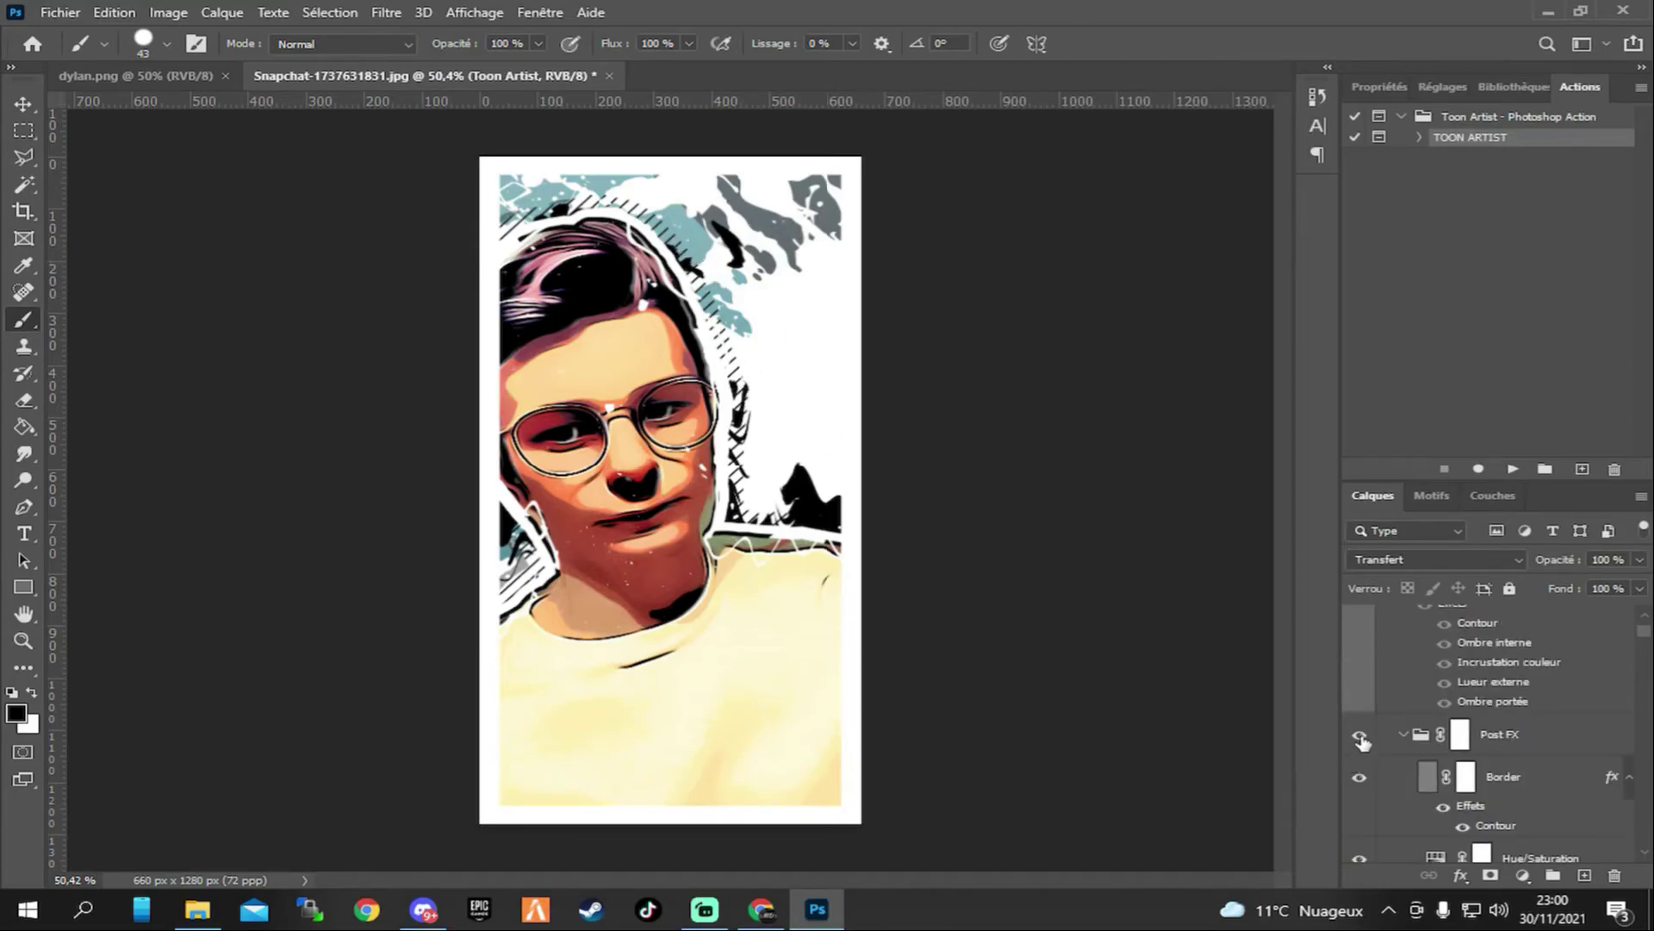
click(1359, 737)
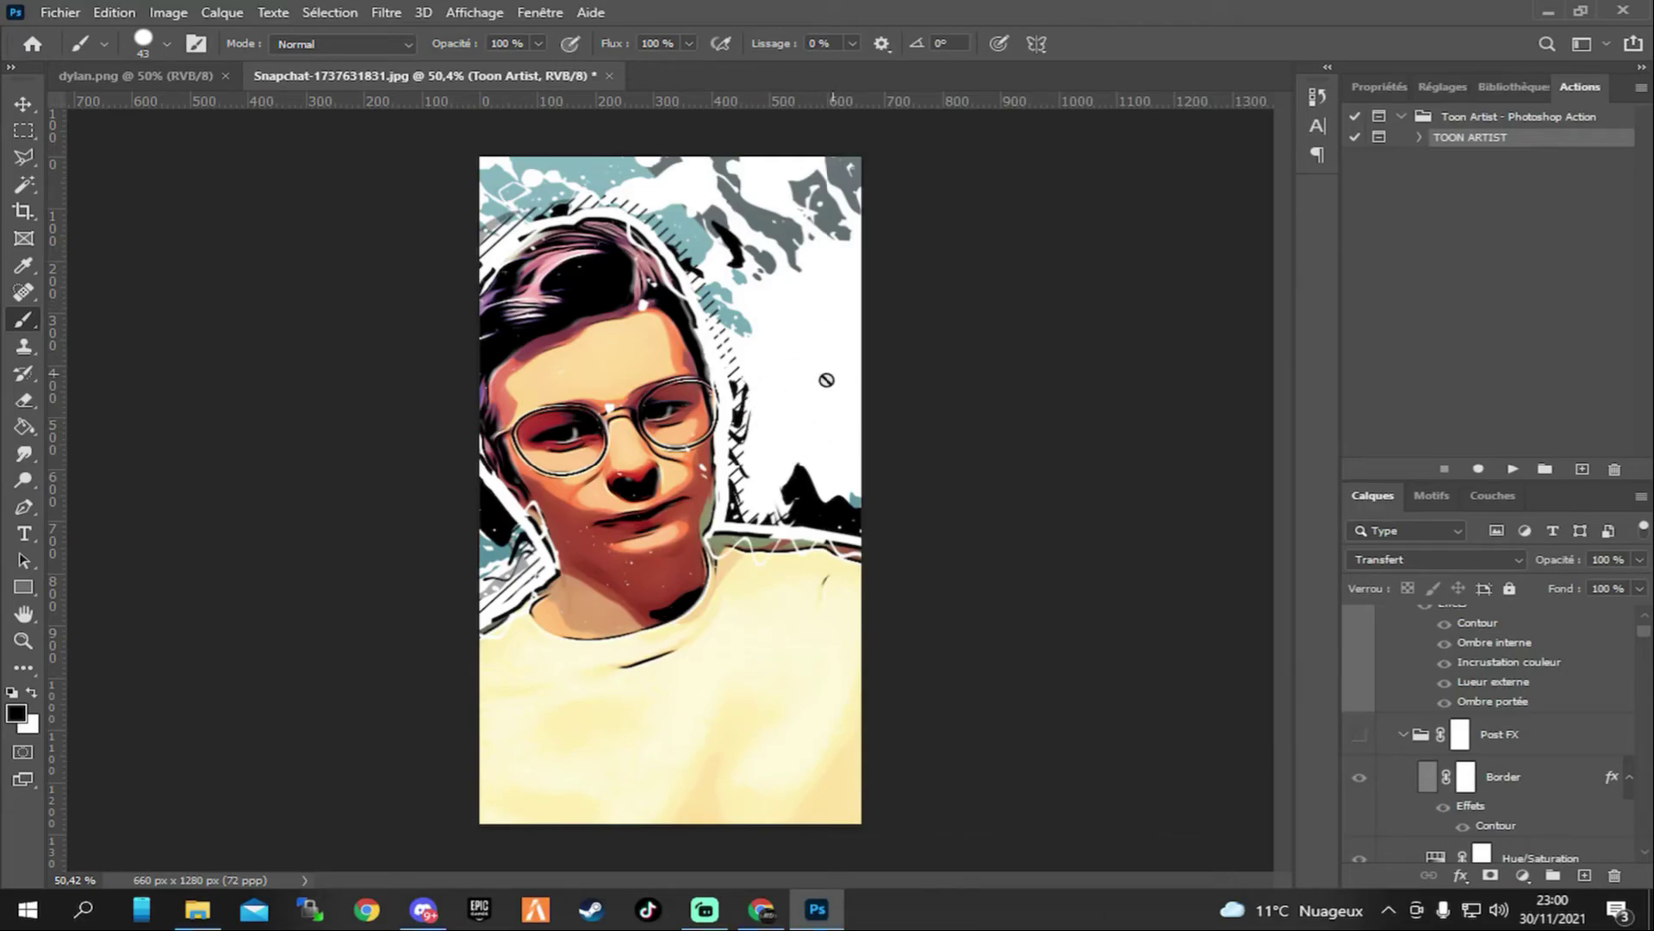
Switch effect groups such as Toon Lines, Toon Color and Border FX off and on to examine what each contributes.
scroll(1374, 760, down, 5)
scroll(1362, 706, down, 6)
click(1362, 706)
scroll(1362, 706, down, 9)
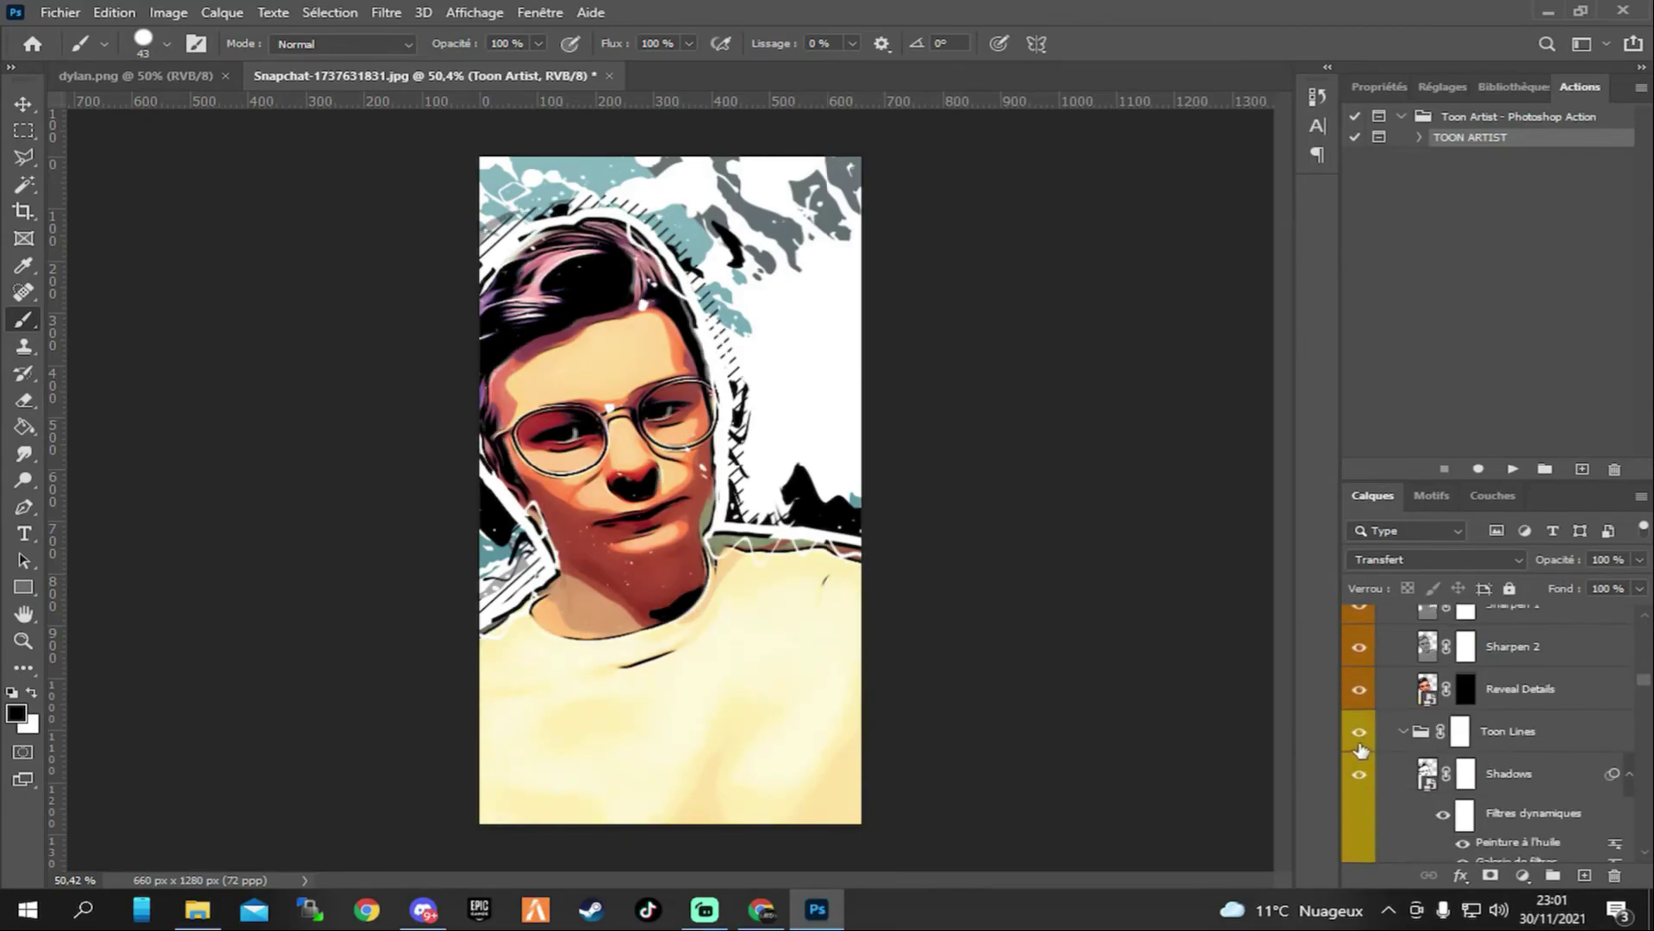
click(1360, 734)
click(1359, 734)
scroll(1360, 758, down, 3)
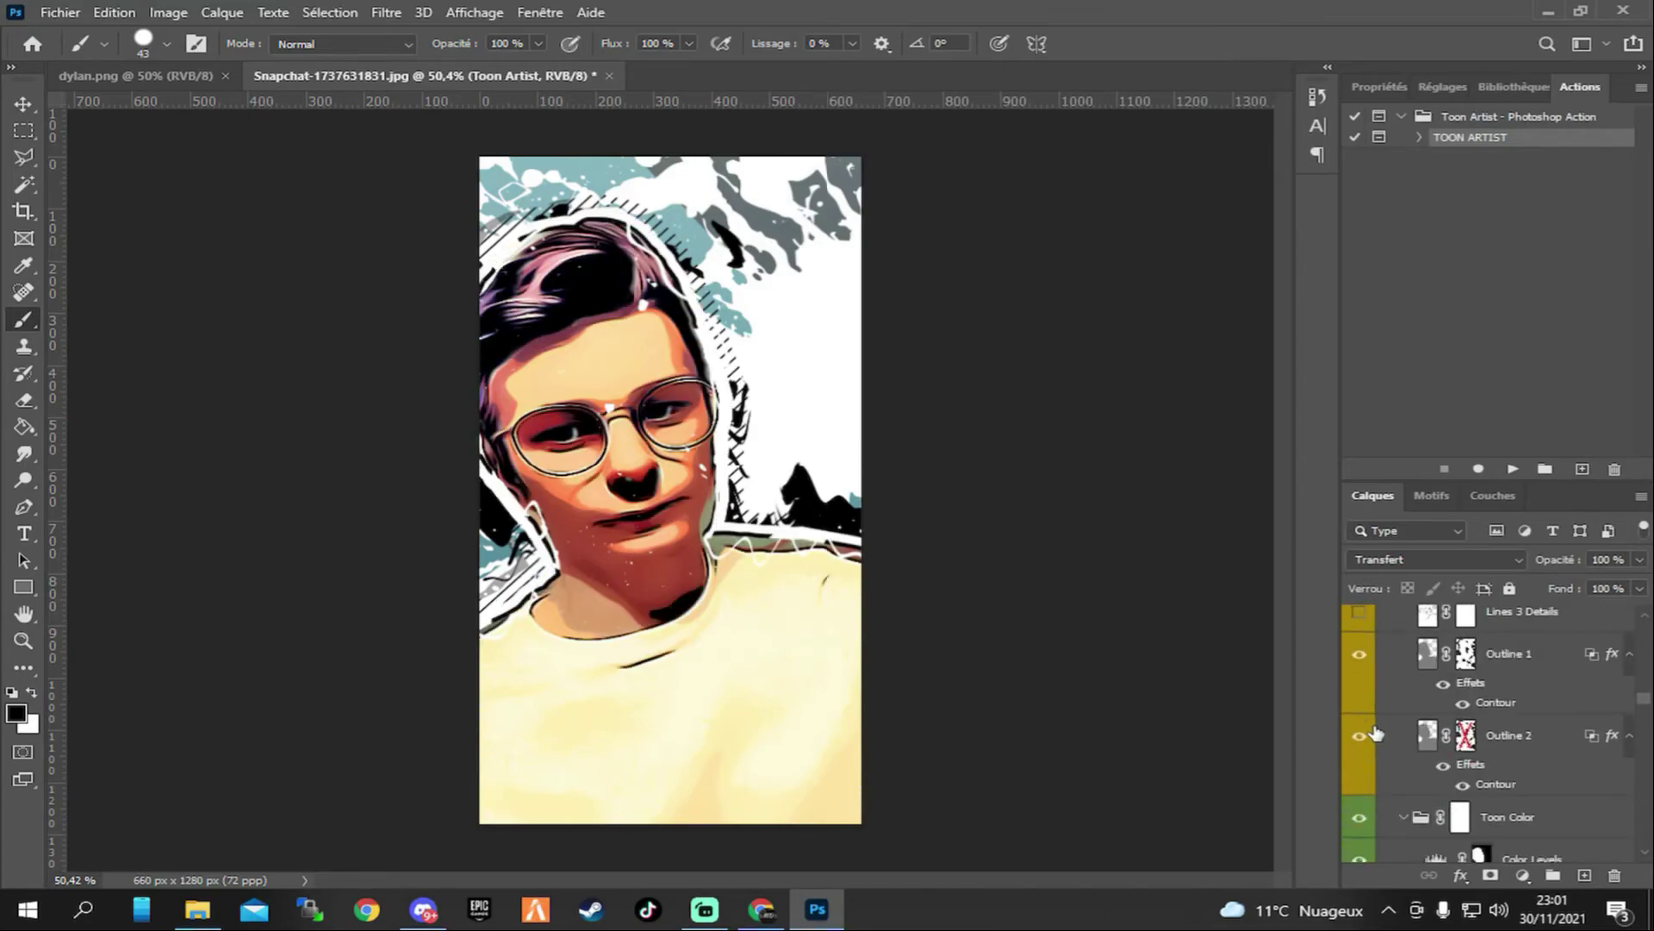
click(1360, 795)
click(1360, 795)
scroll(1360, 758, down, 4)
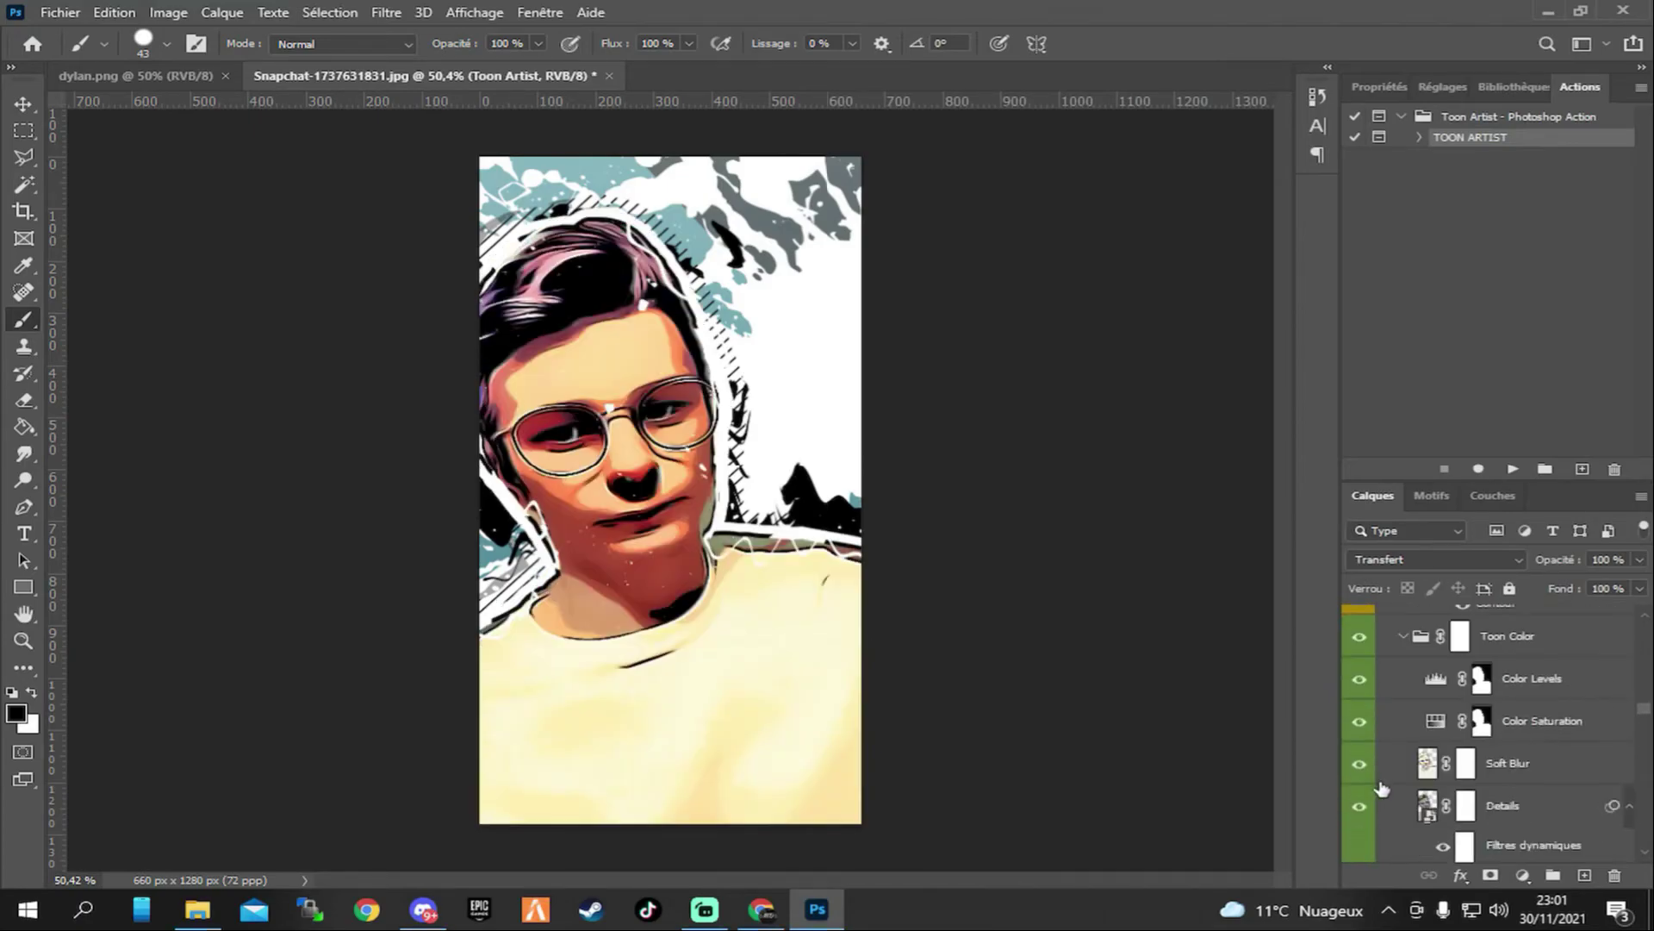
click(1359, 693)
click(1360, 694)
Compare the picture with and without the BG FX group, leaving the group hidden.
scroll(1360, 715, down, 4)
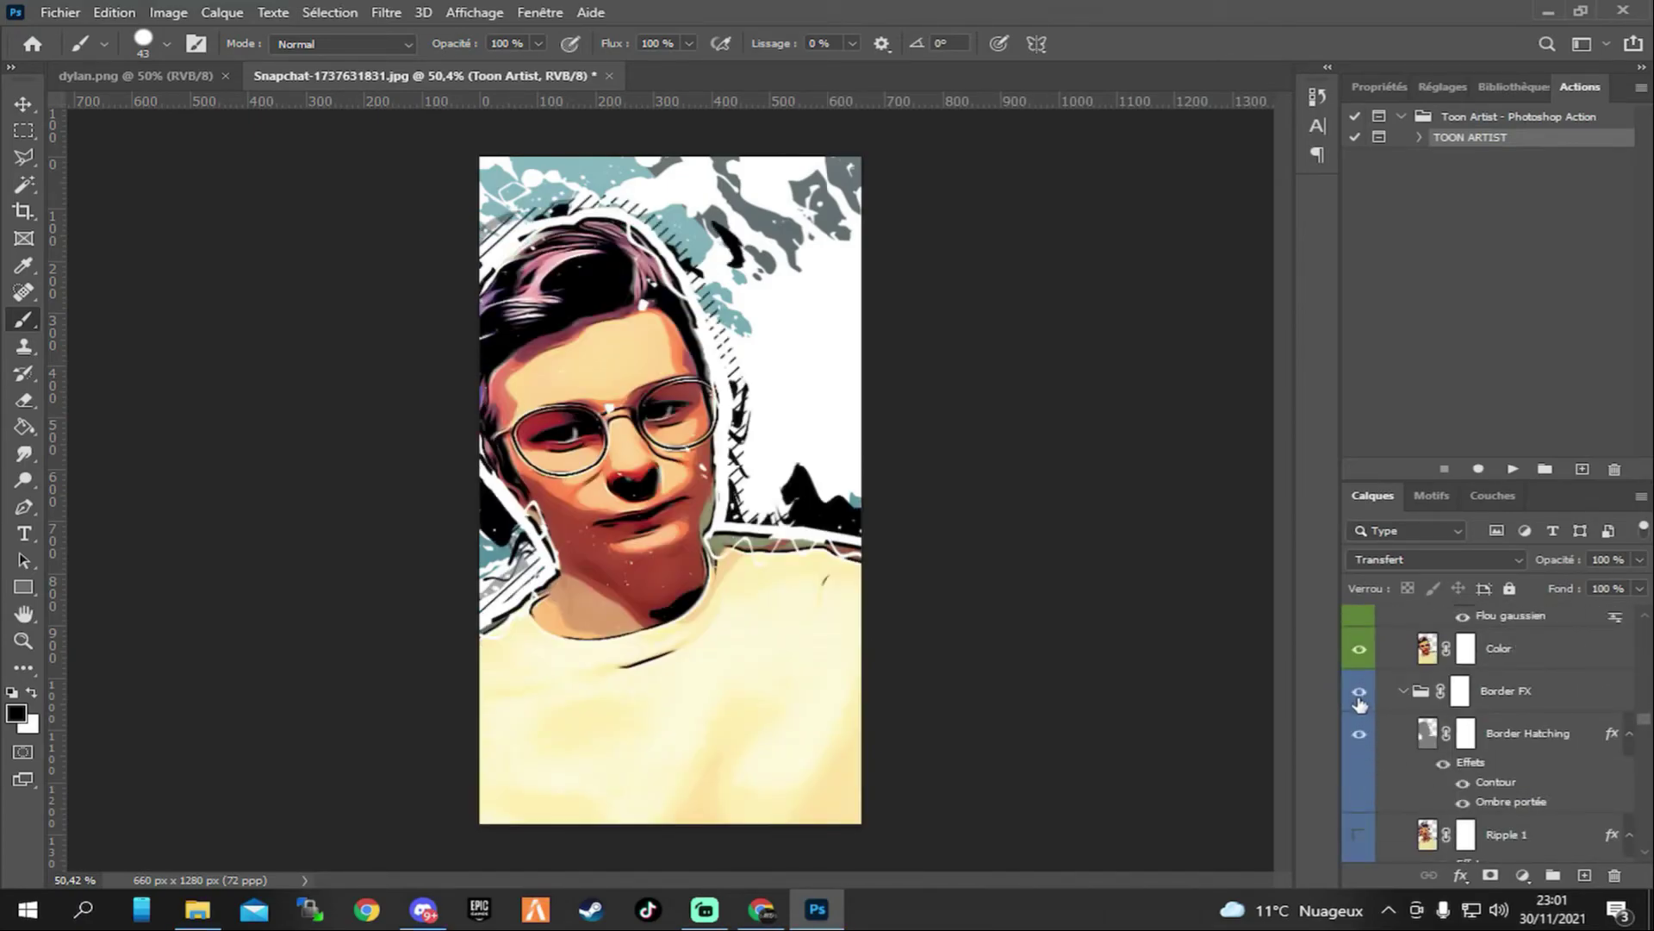
click(1359, 651)
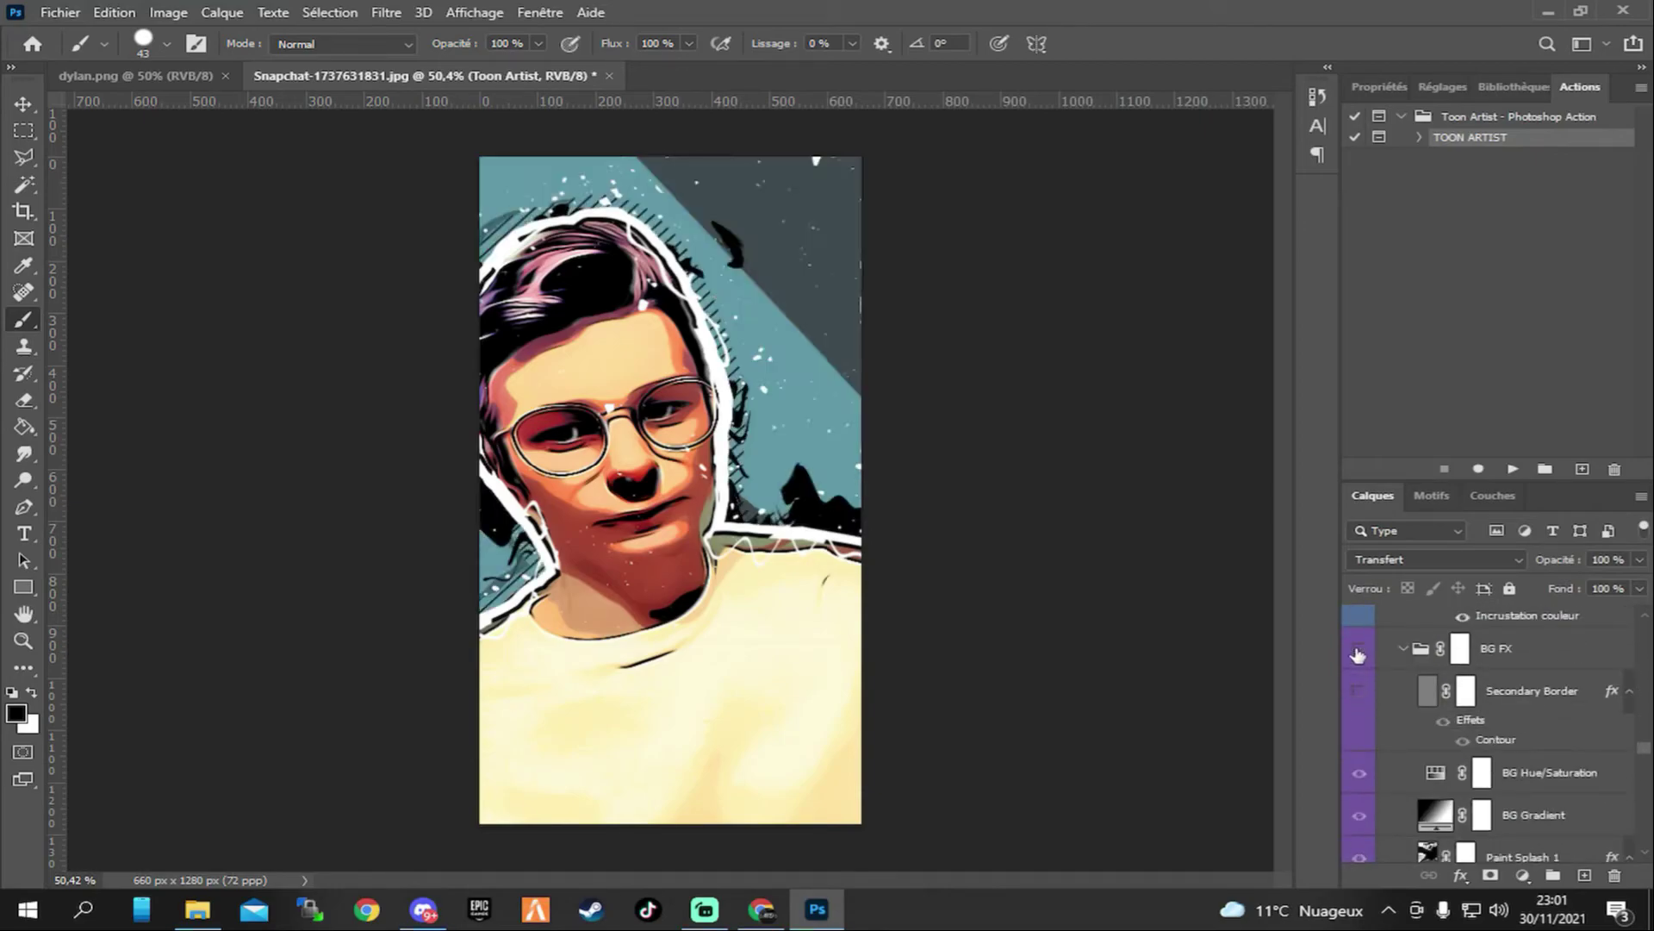
click(1359, 652)
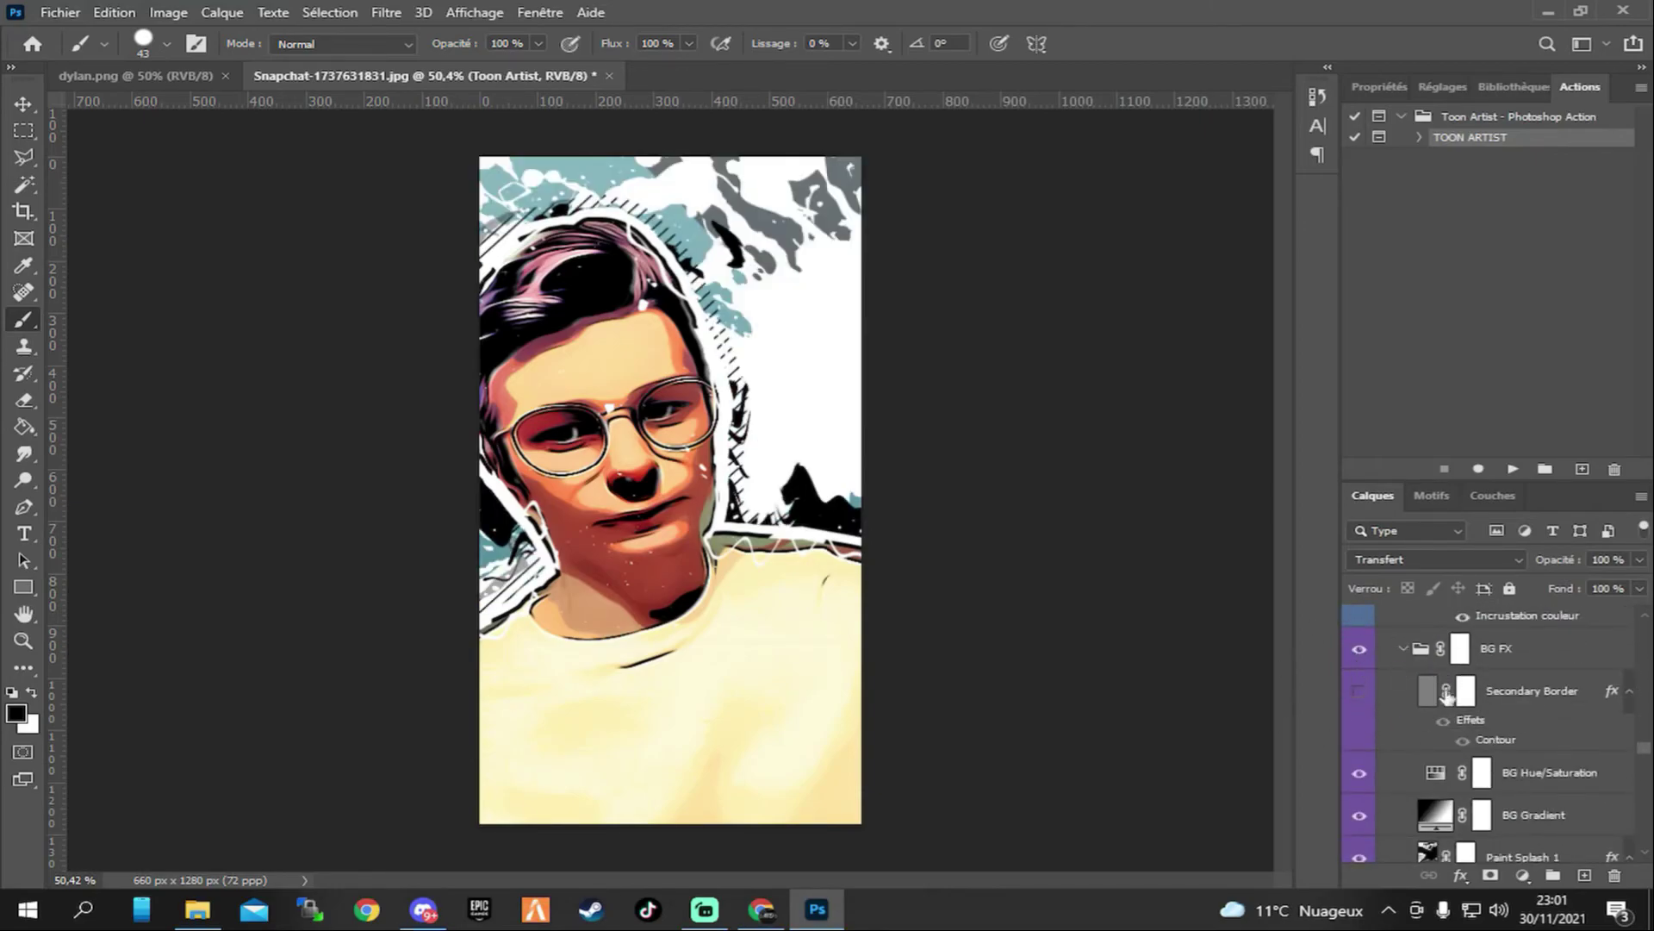
click(1359, 652)
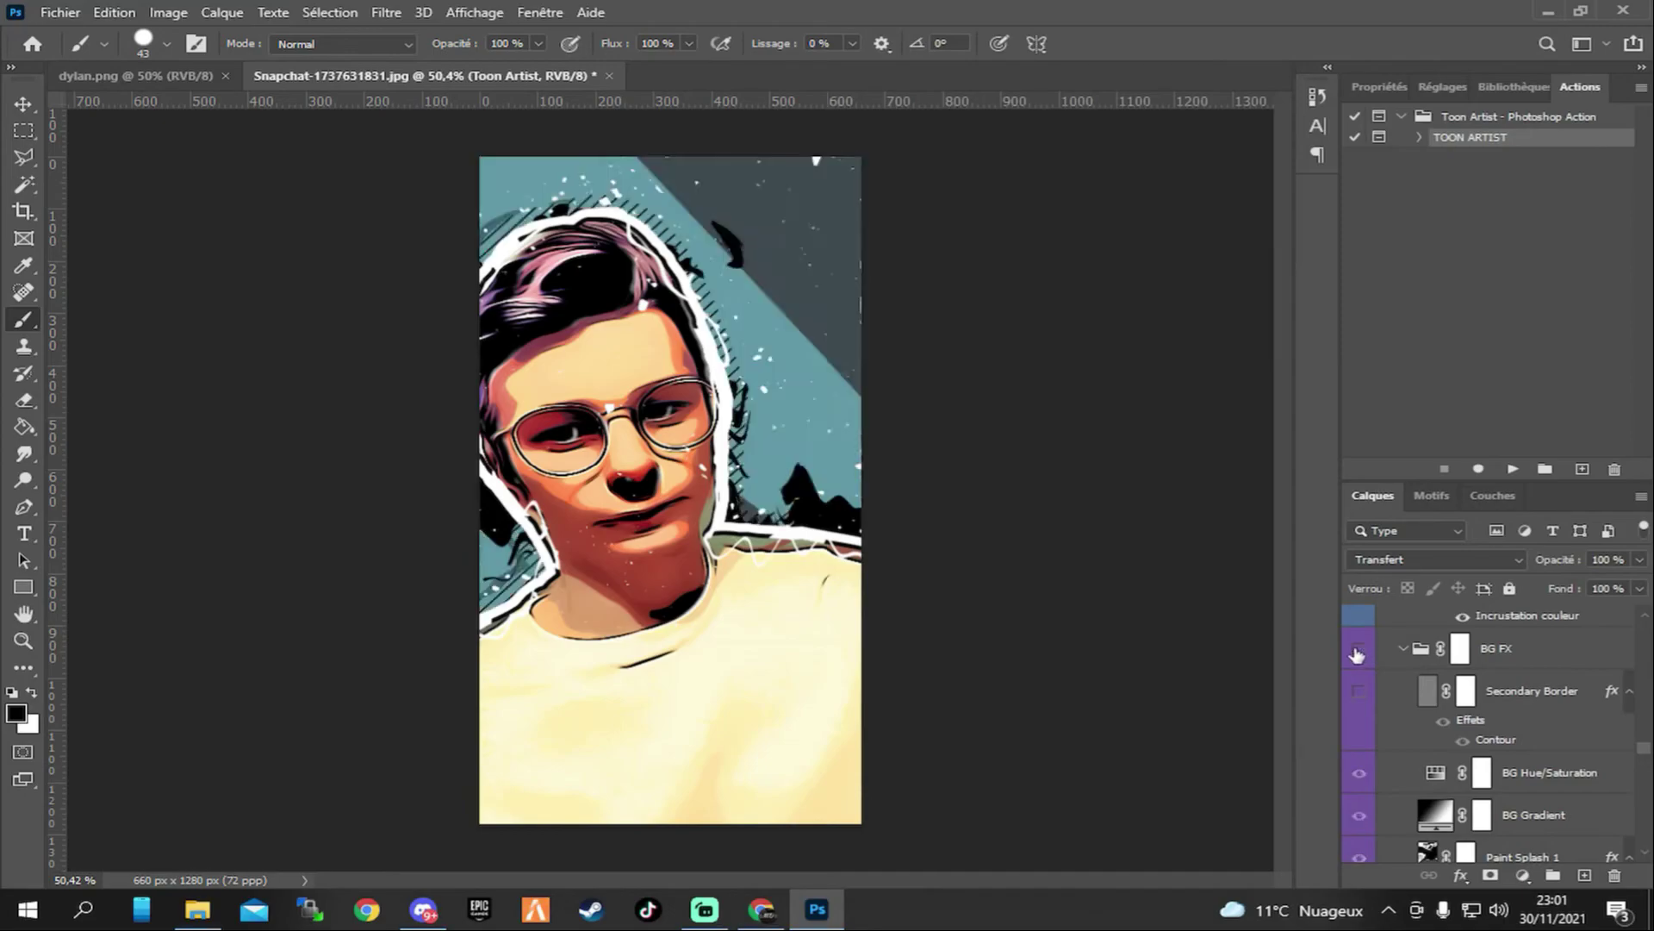
Show the BG FX group again and compare the background with and without the Paint Splash 1 layer, leaving it visible.
click(1359, 651)
scroll(1359, 720, down, 1)
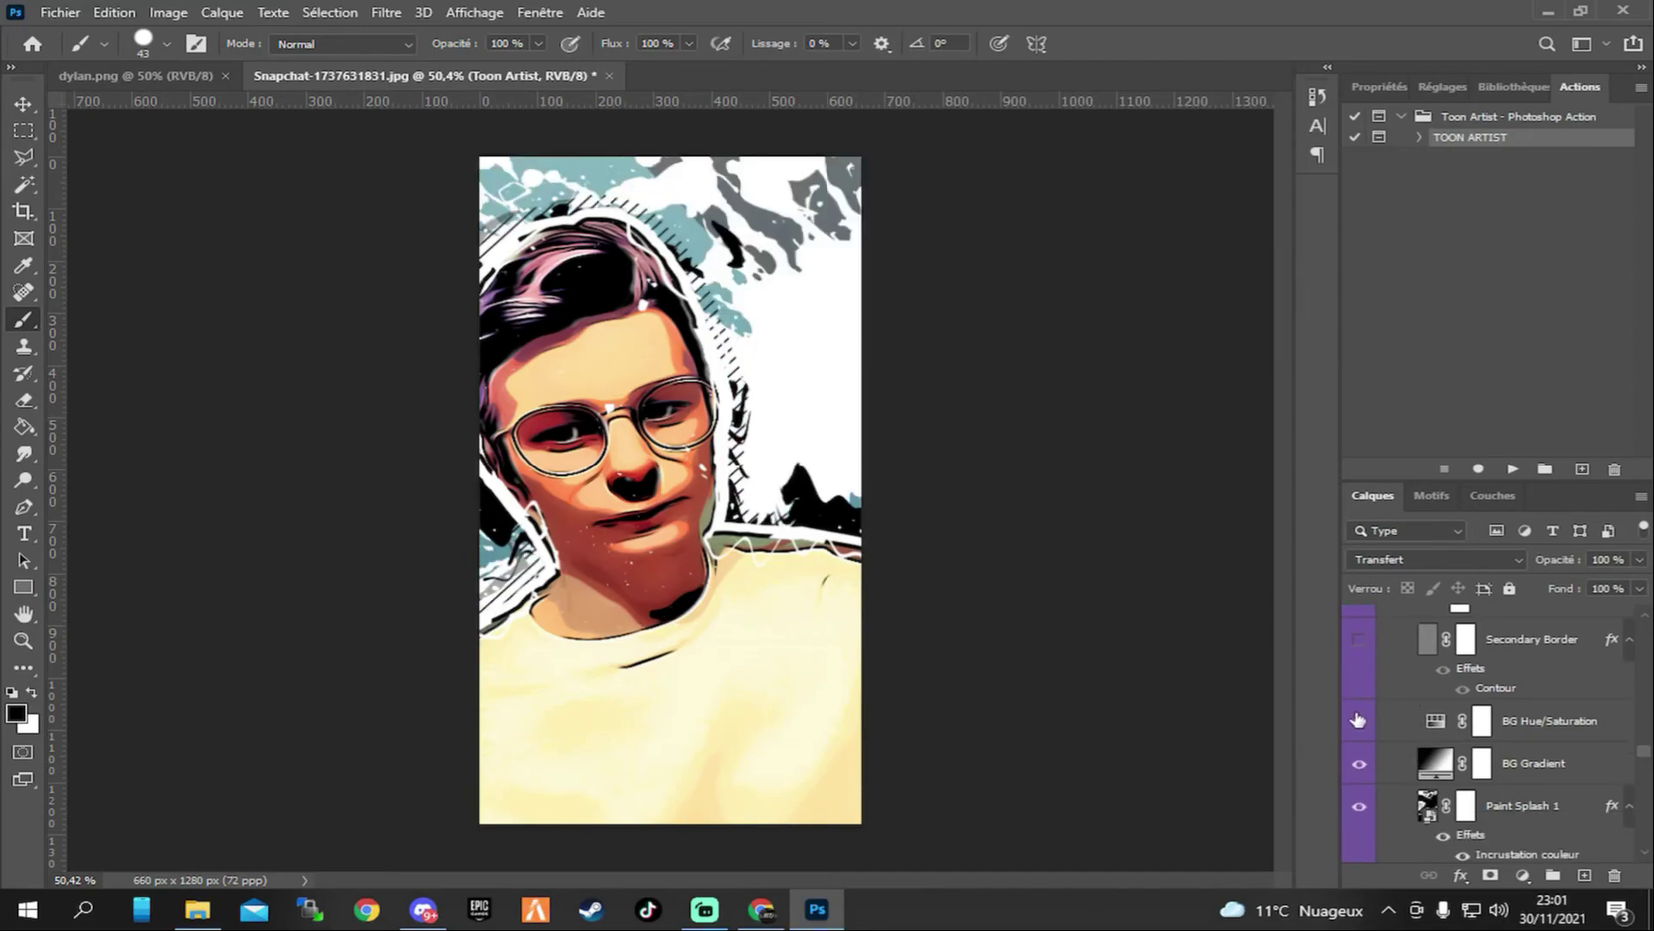
click(1356, 765)
click(1359, 805)
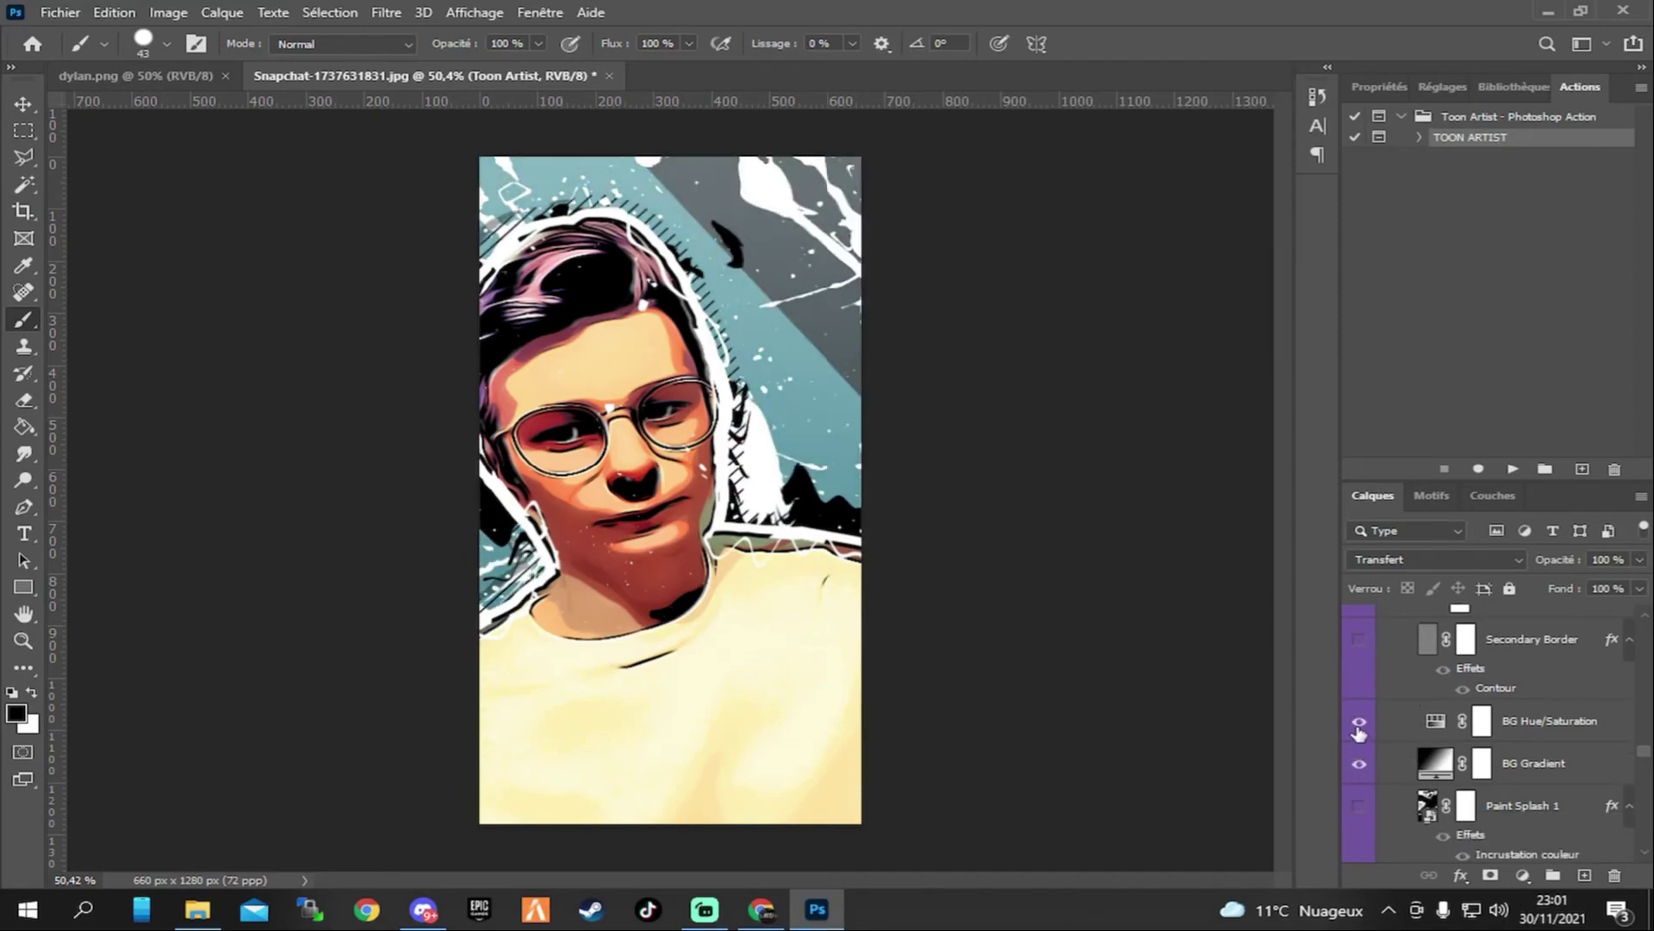
click(1360, 808)
click(1360, 808)
click(1360, 808)
Change the fill colour of the PT Rays 1 layer in the BG Patterns group to pure red (ff0000).
scroll(1448, 758, down, 2)
scroll(1447, 760, down, 5)
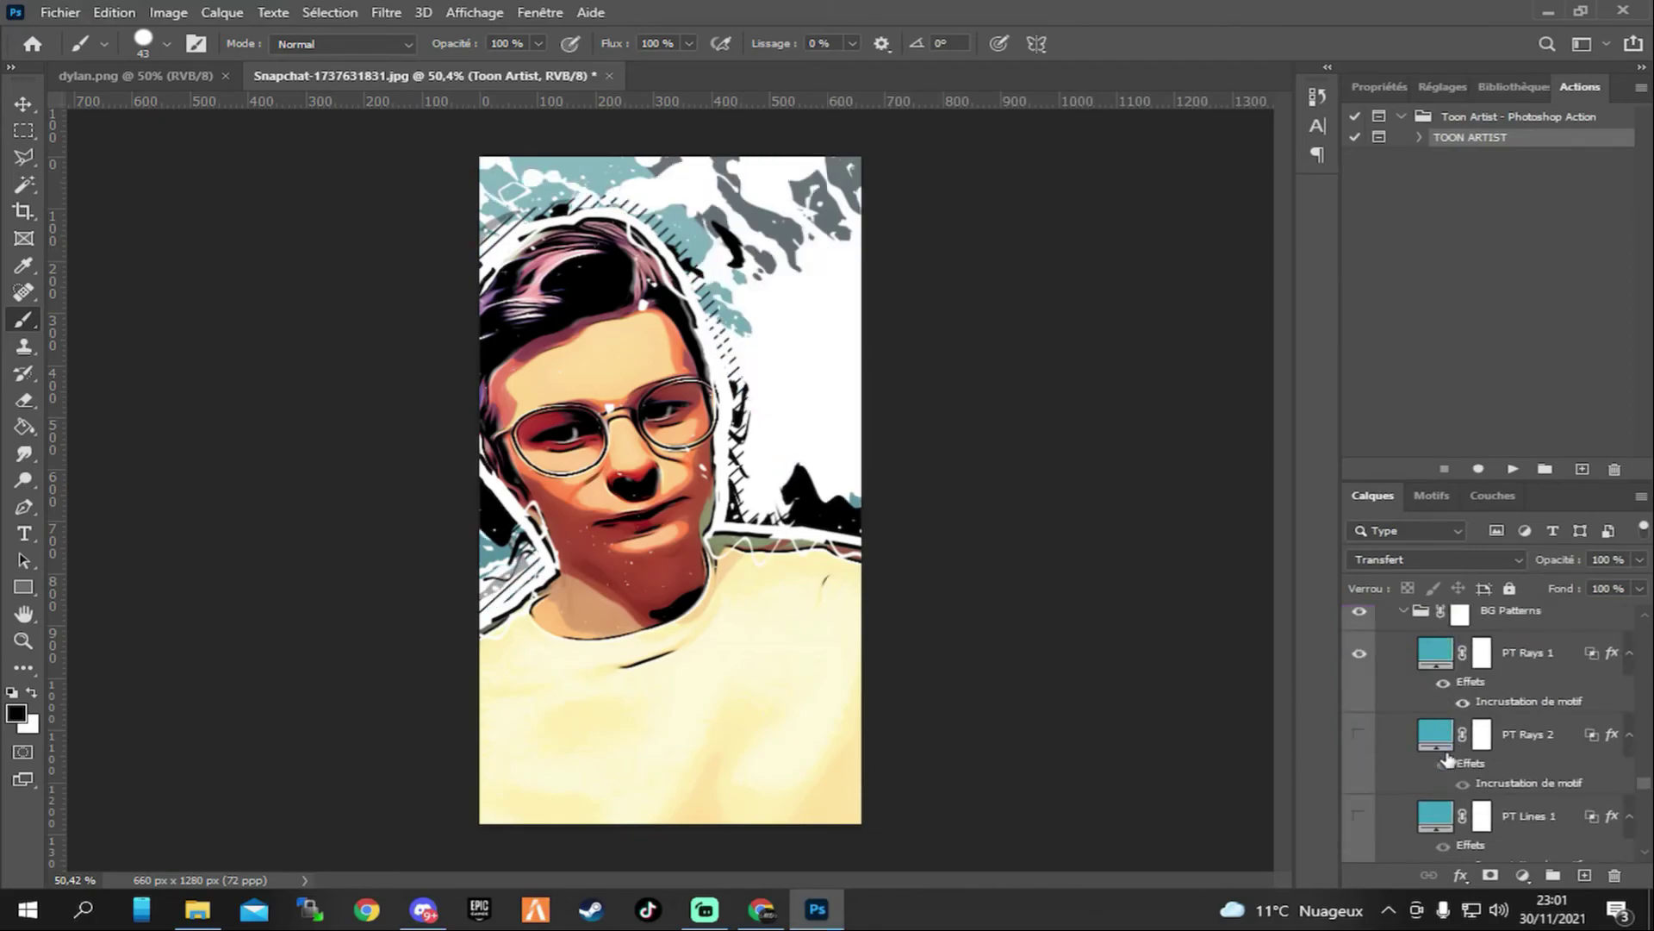
scroll(1396, 767, down, 3)
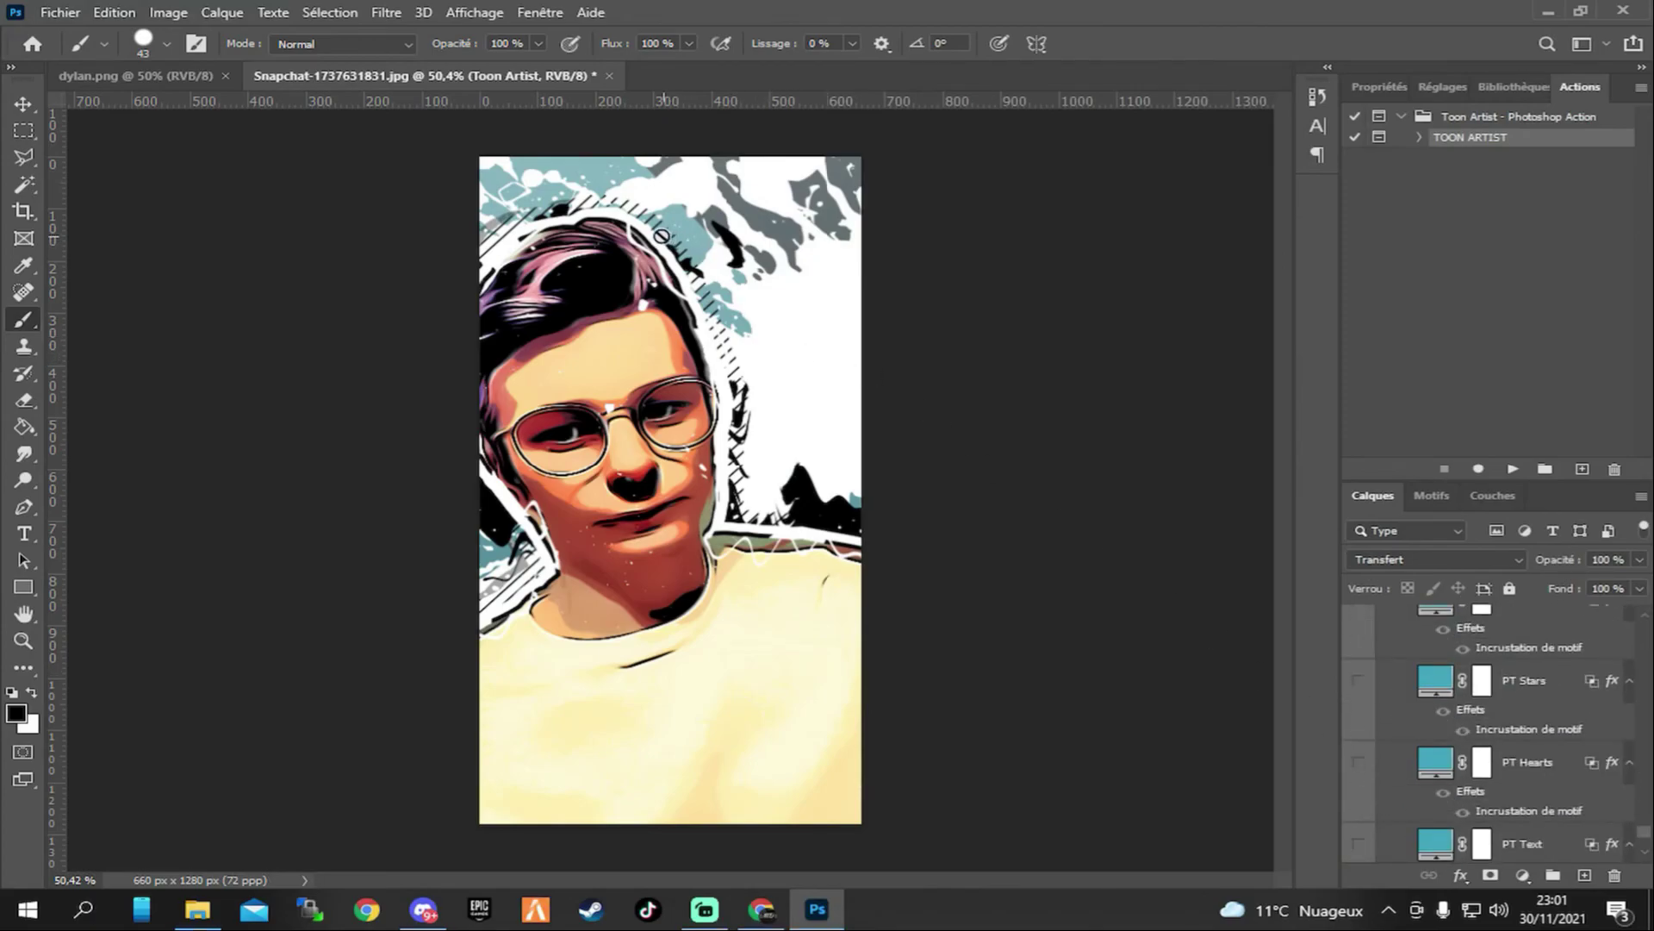
scroll(1432, 810, down, 2)
scroll(1432, 810, down, 5)
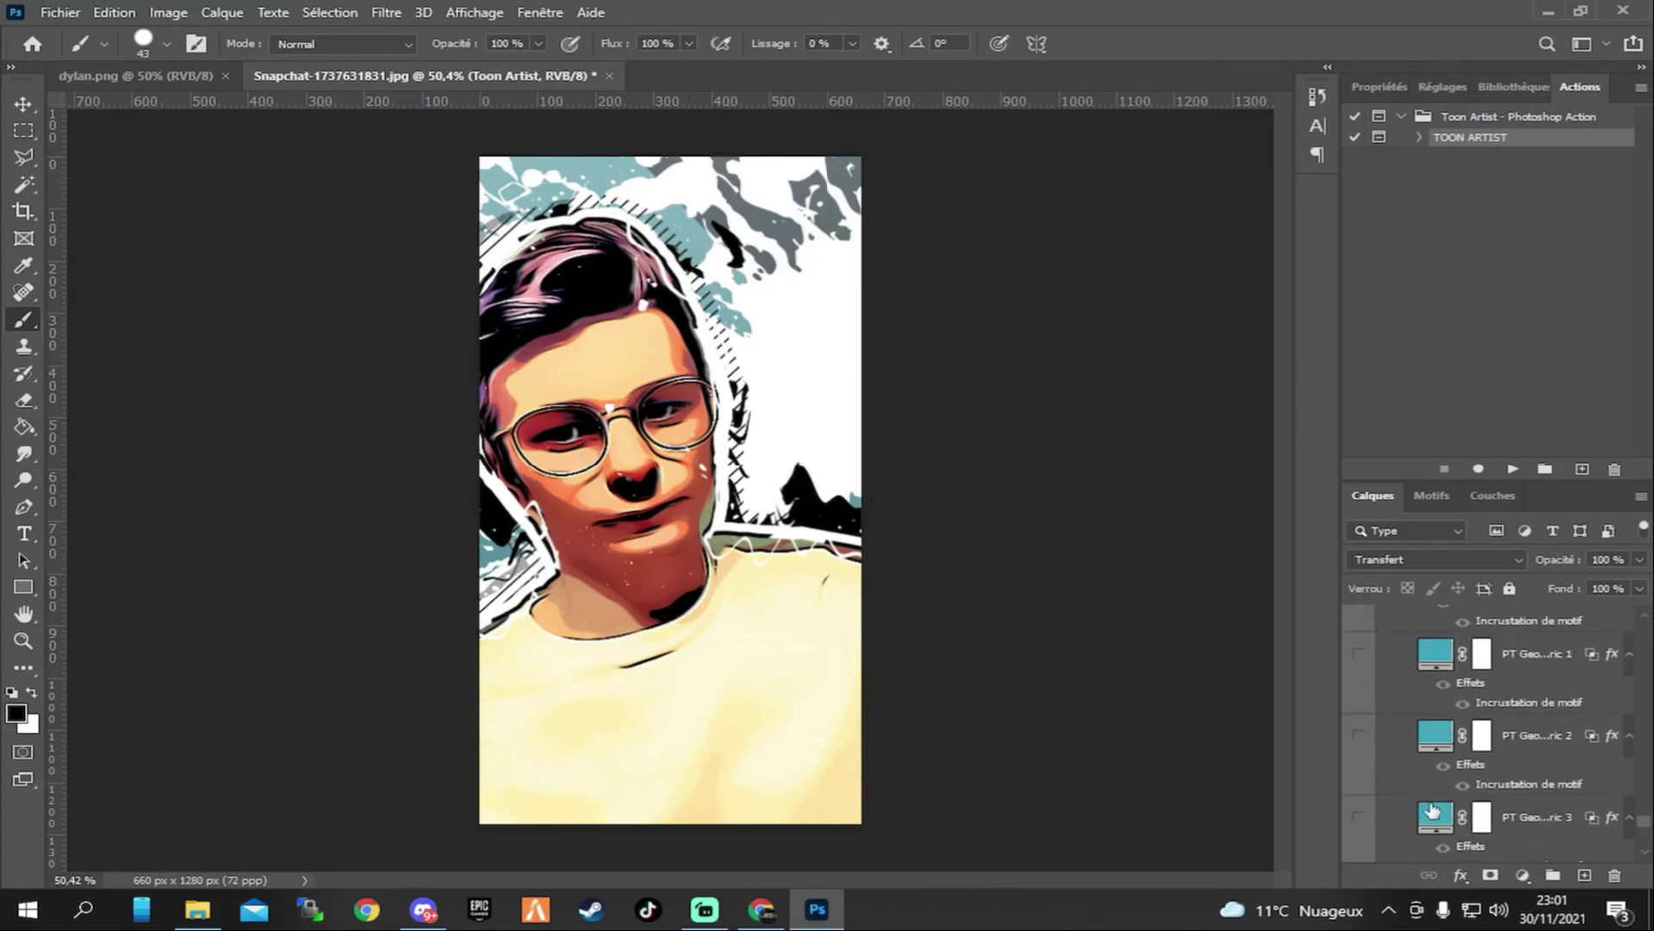
scroll(1432, 808, up, 2)
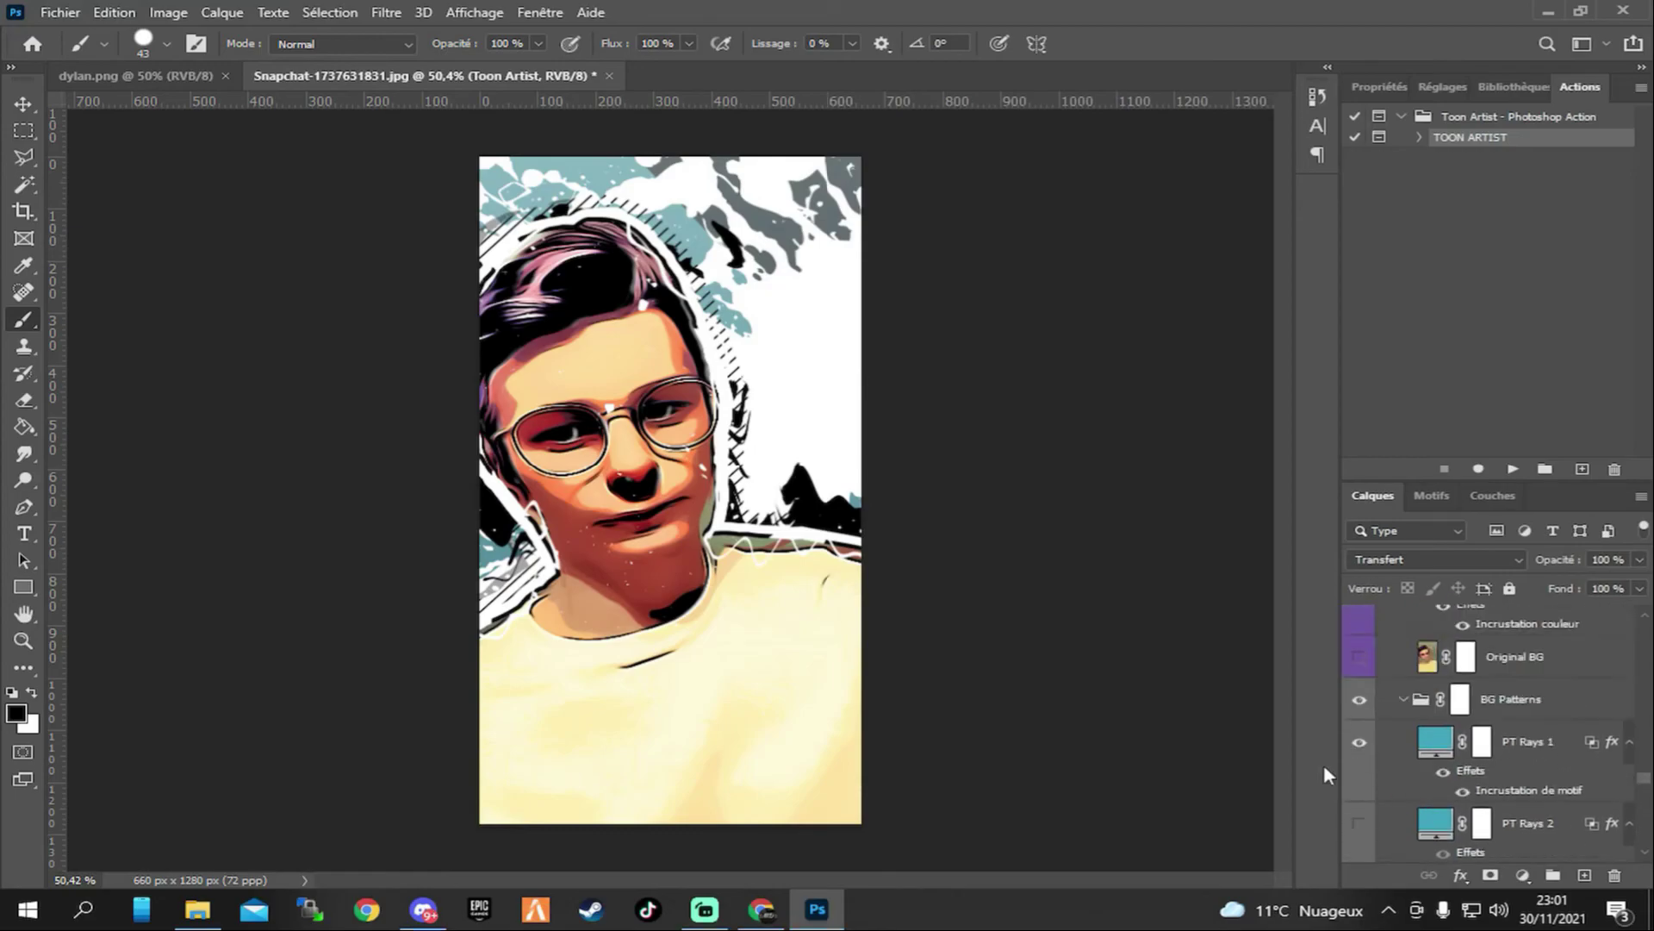
double_click(1436, 745)
drag(1180, 388, 1179, 226)
click(1154, 226)
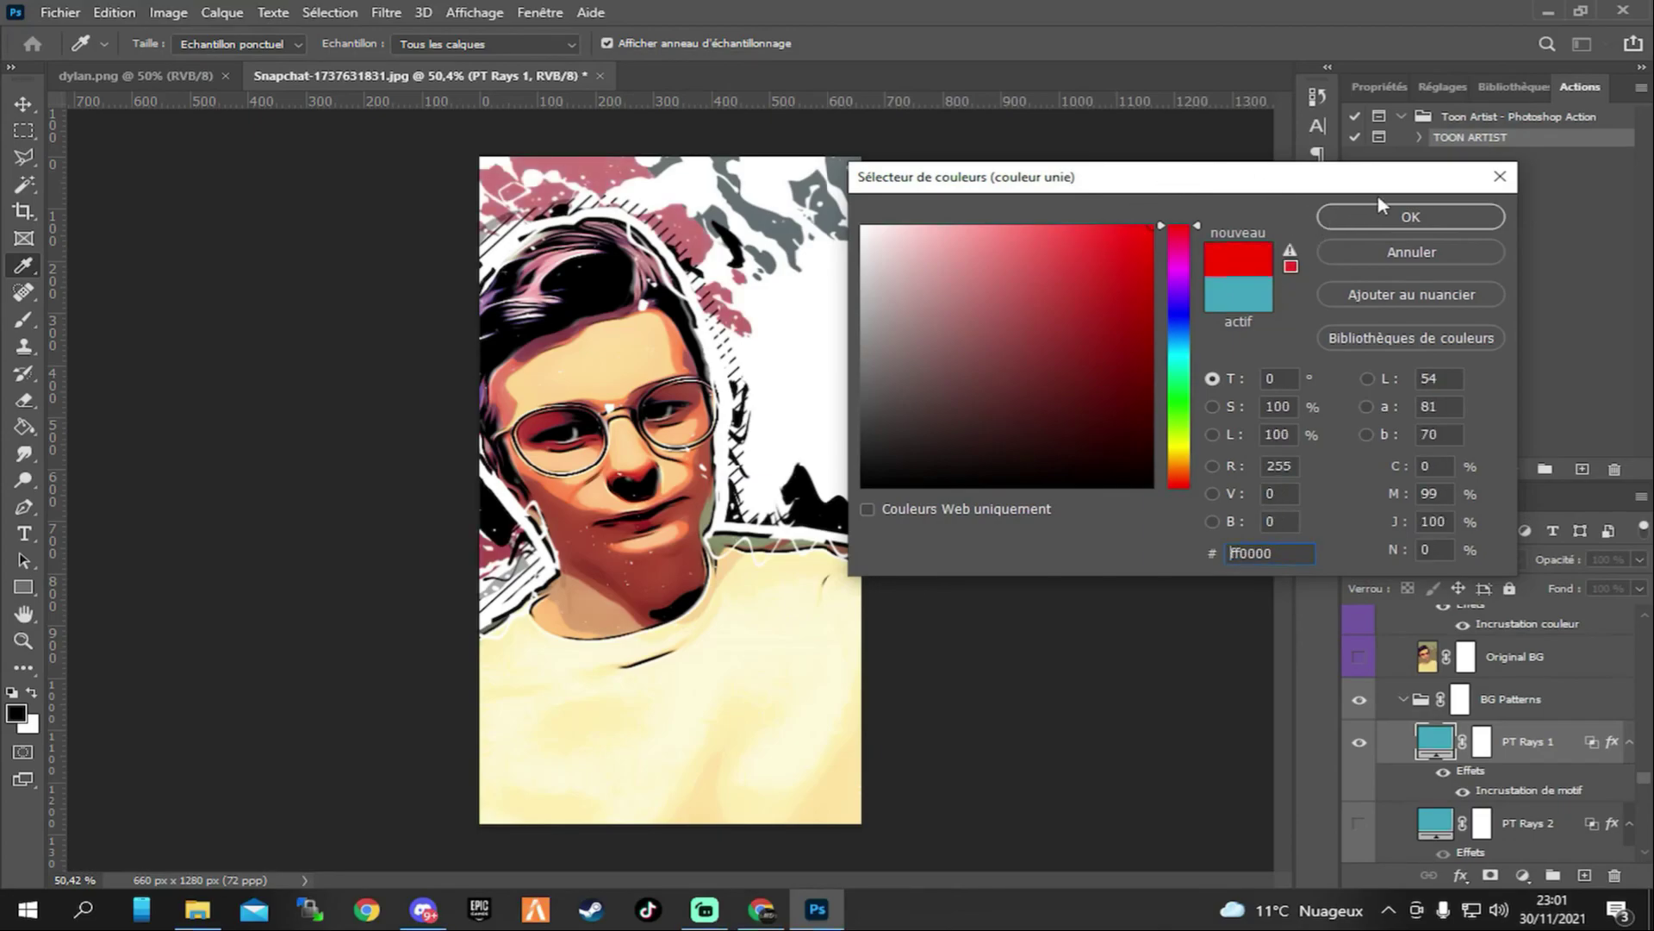
click(1382, 208)
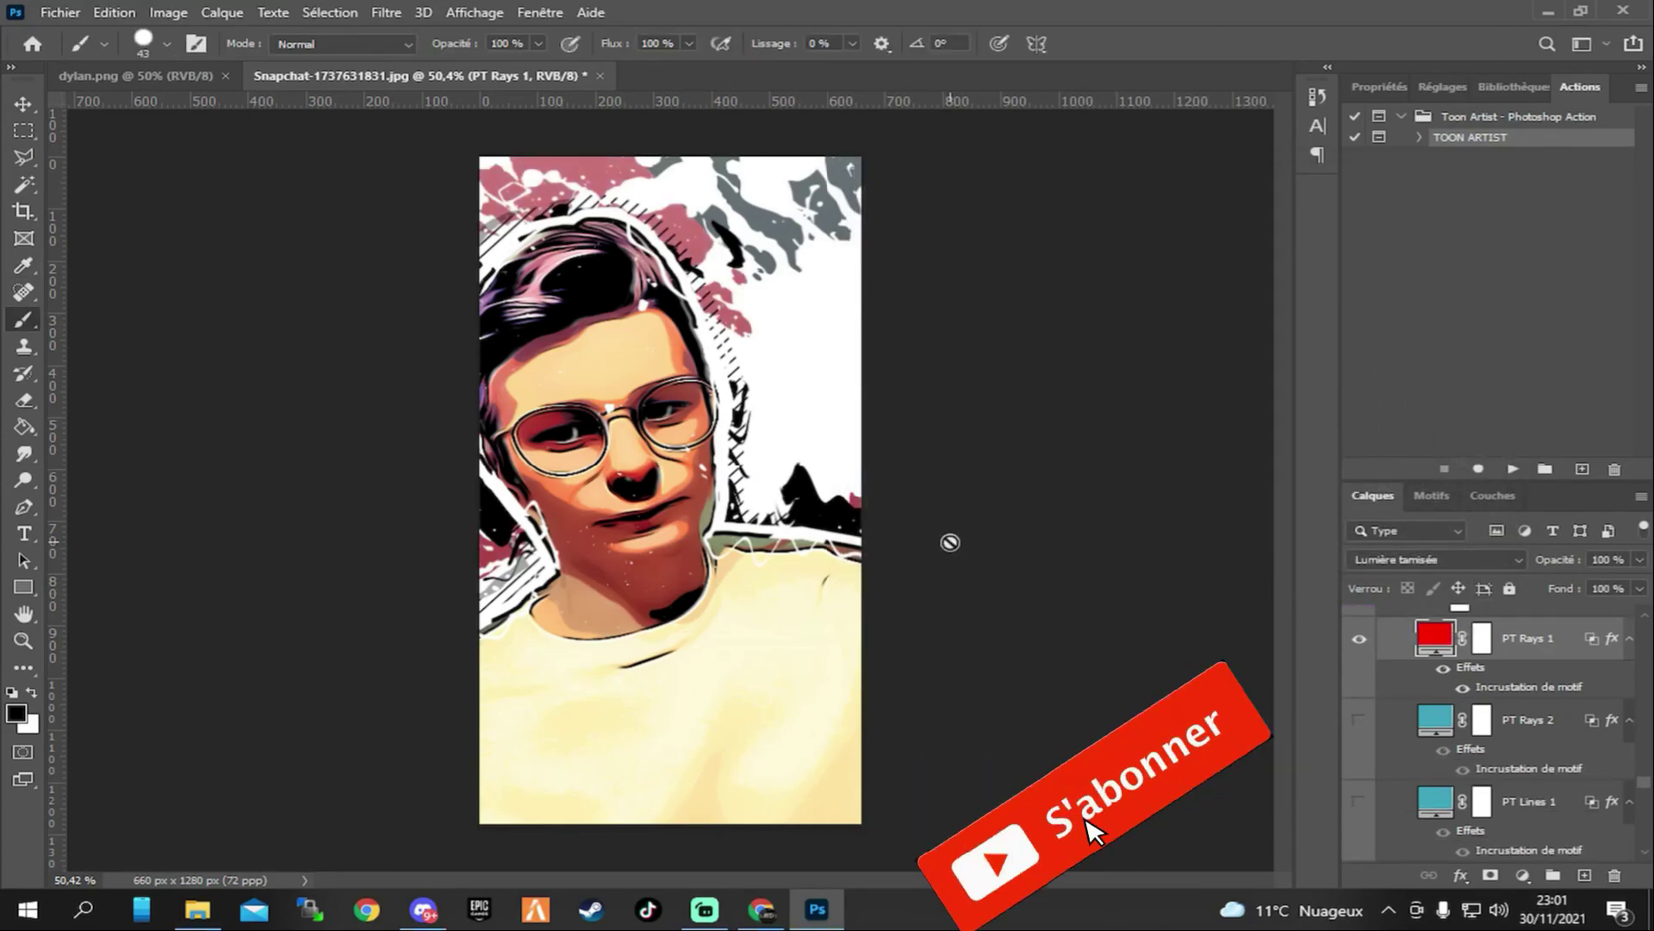